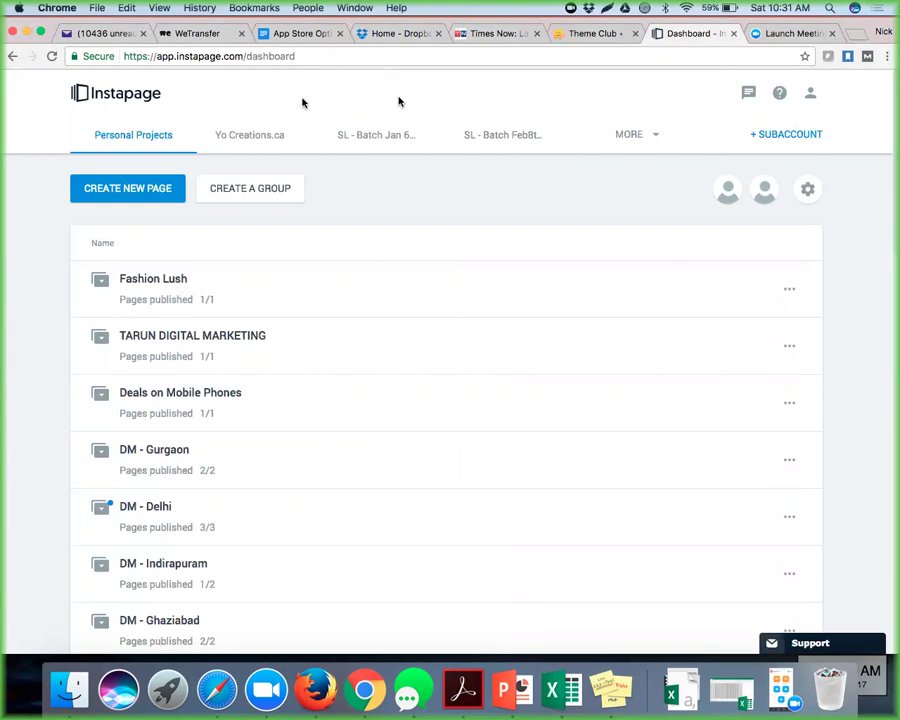
# Step: Start creating a new page by picking a template
pyautogui.click(131, 191)
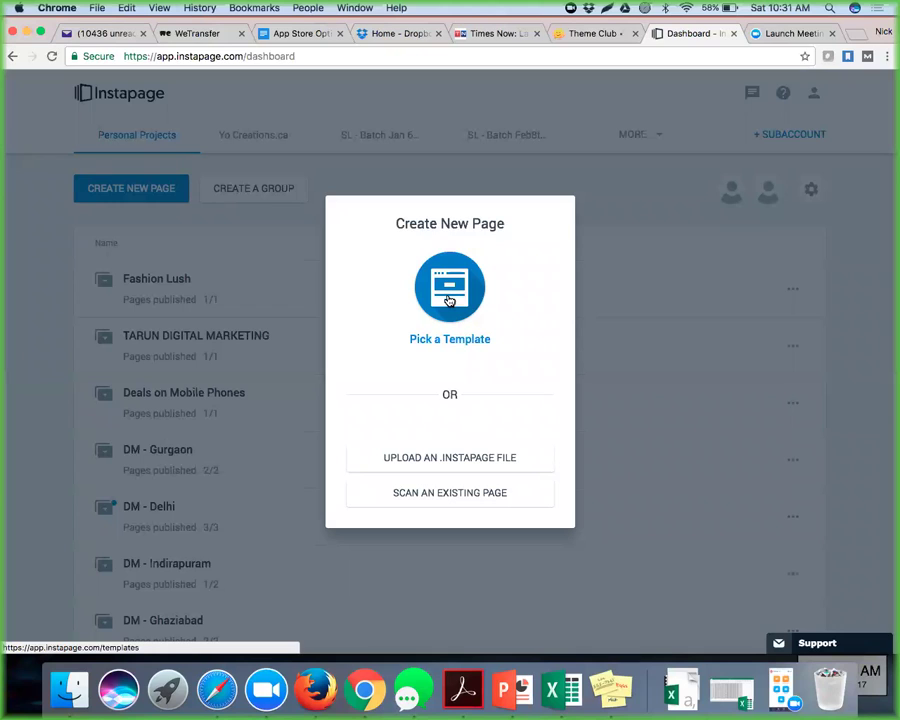
pyautogui.click(449, 300)
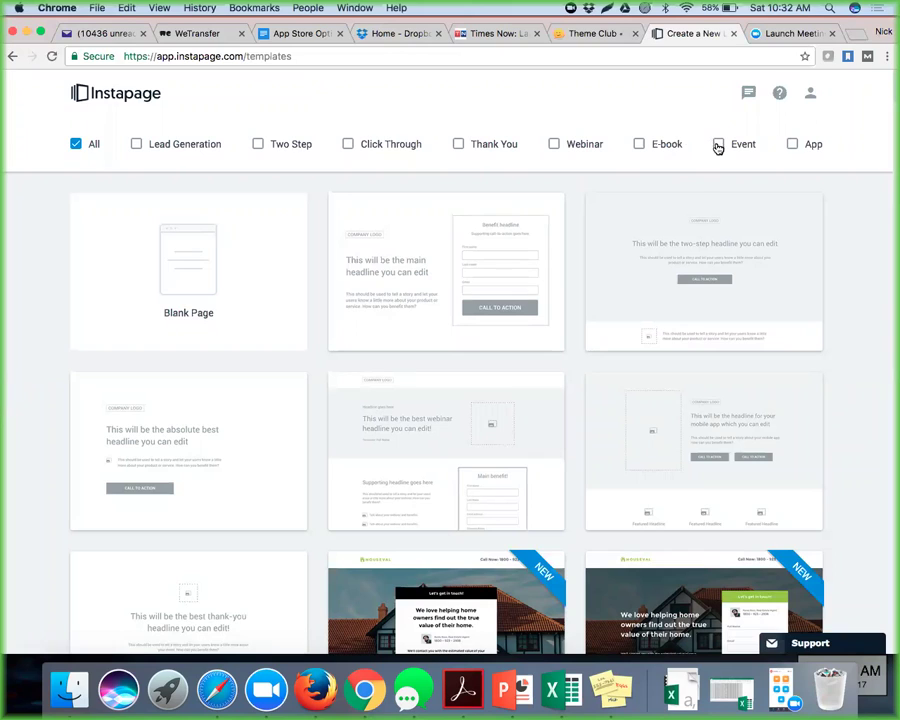
# Step: Filter the templates to the App category and look through the available designs
pyautogui.click(793, 145)
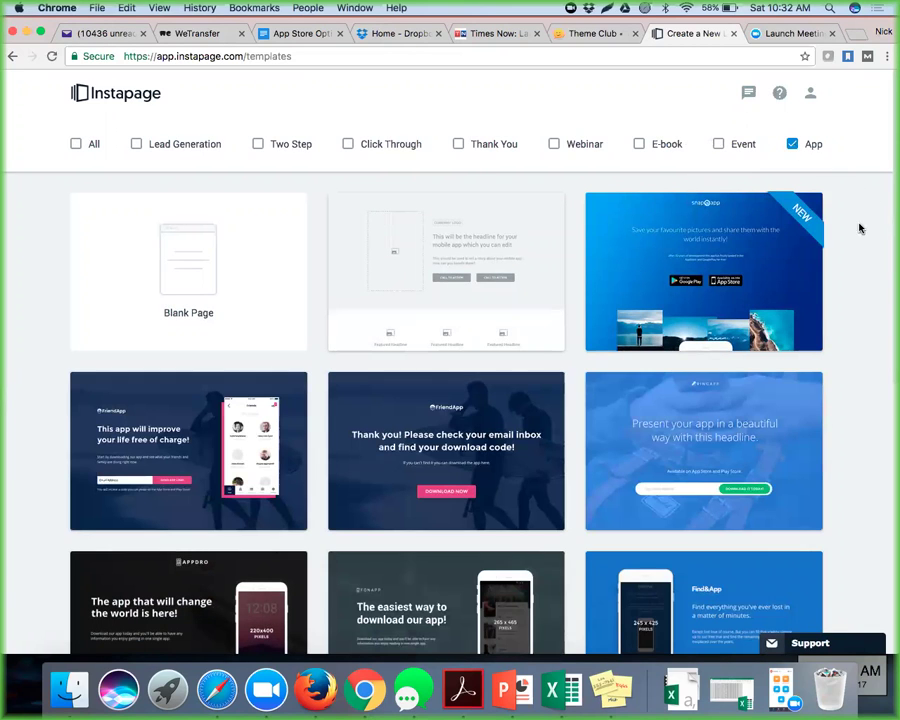
pyautogui.scroll(-4, 858, 229)
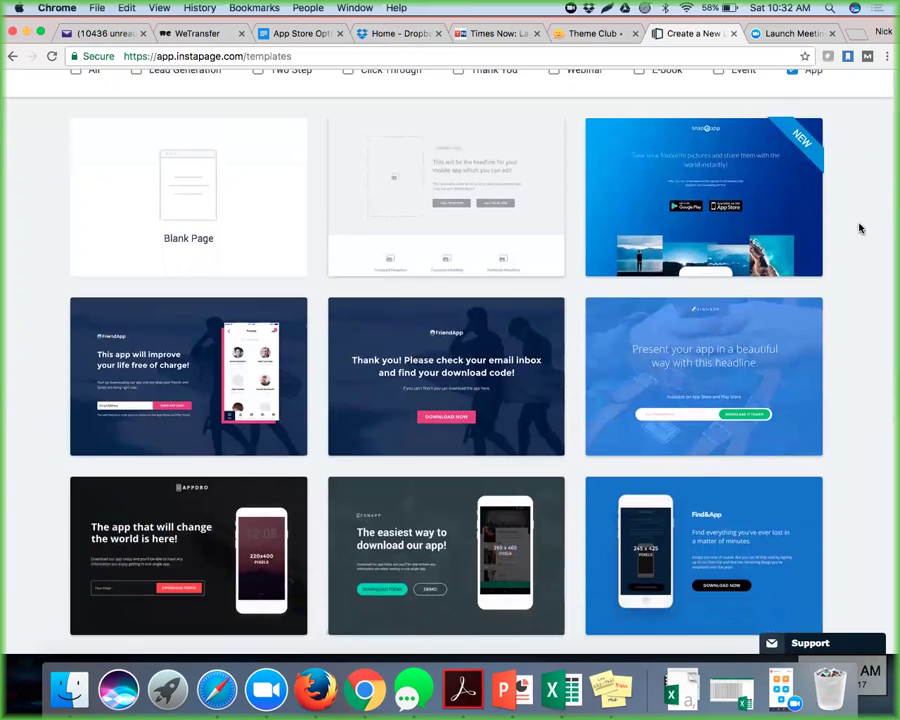
pyautogui.scroll(-5, 858, 229)
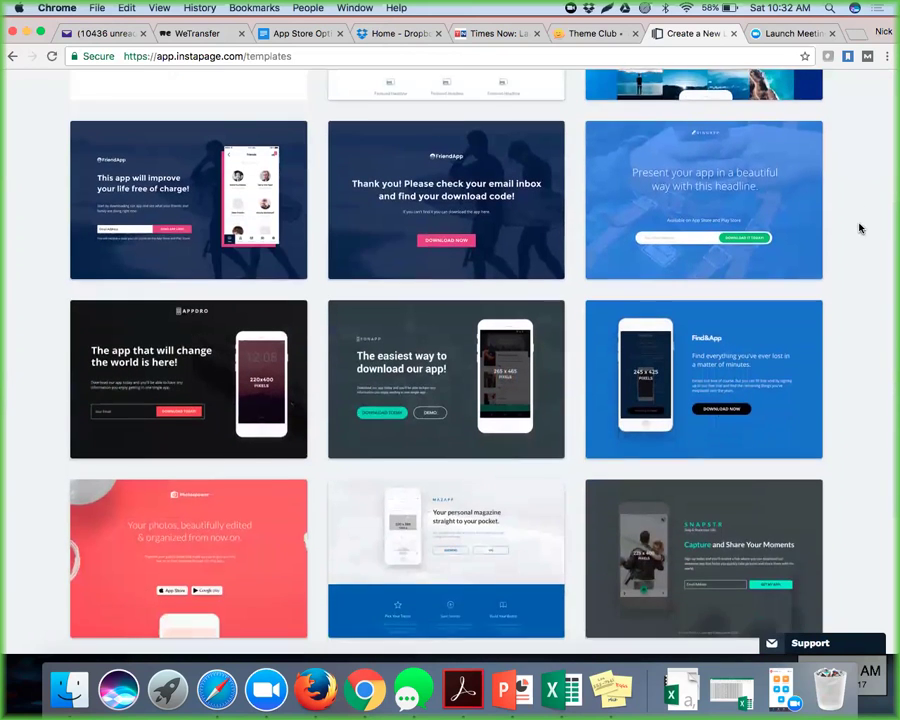
pyautogui.scroll(-4, 858, 229)
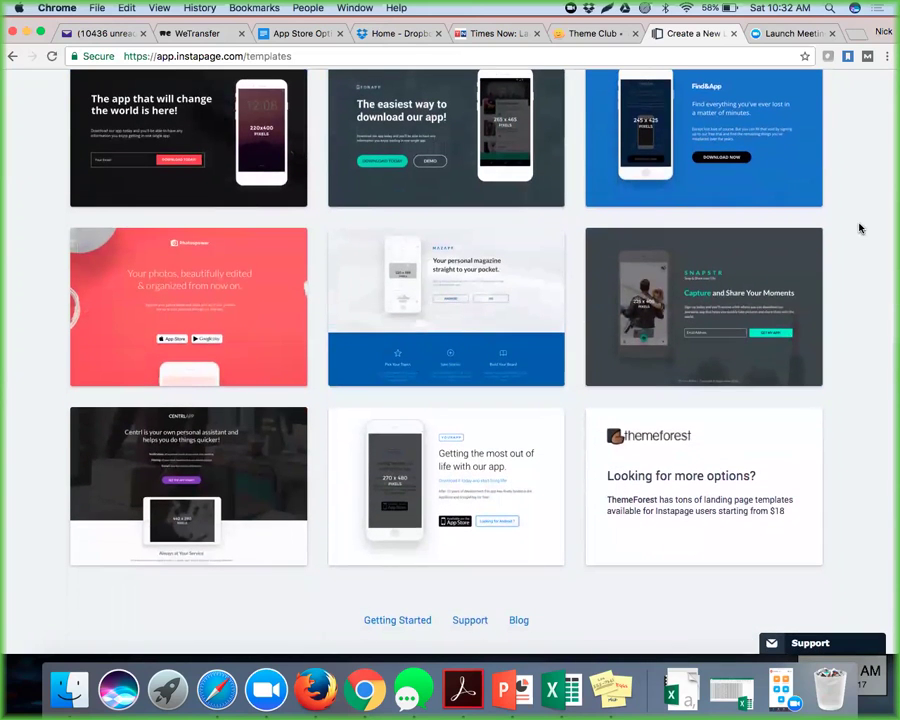
pyautogui.moveTo(470, 290)
pyautogui.scroll(7, 466, 288)
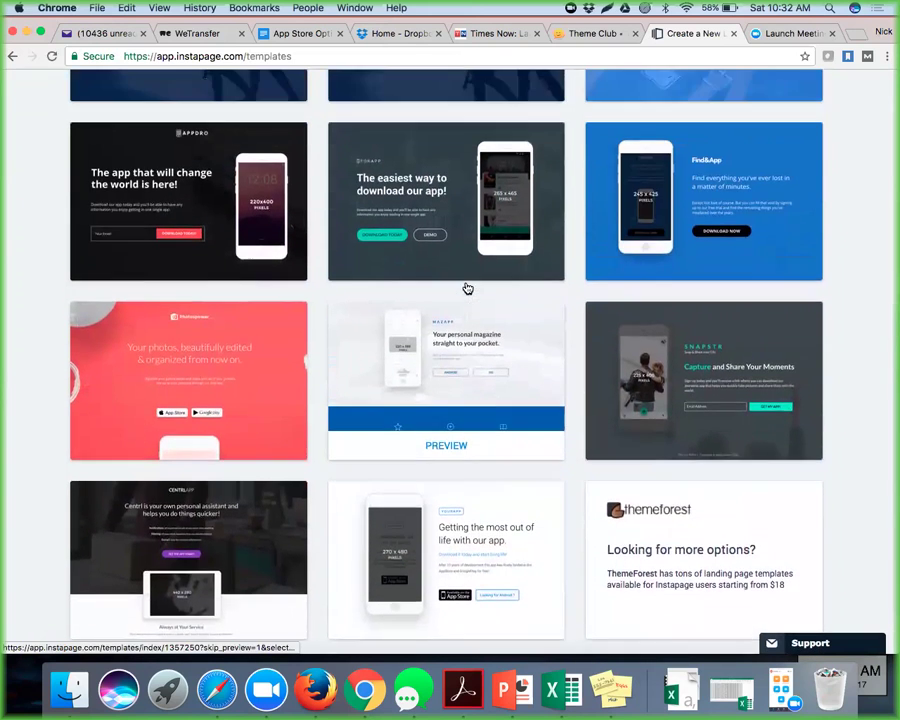
pyautogui.scroll(5, 466, 288)
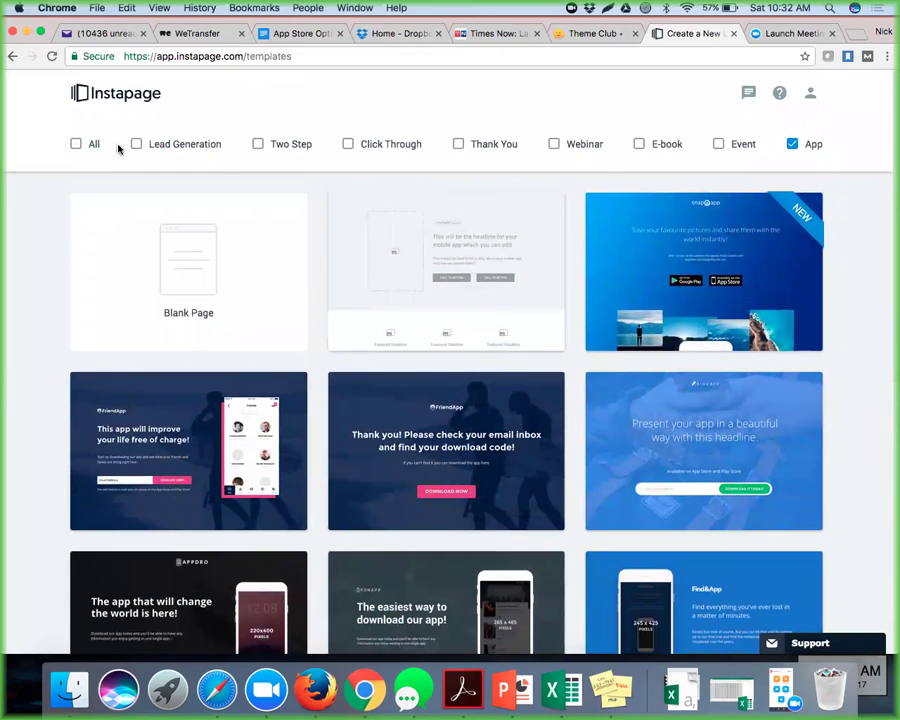
# Step: Show the templates of all categories and browse through them
pyautogui.click(76, 145)
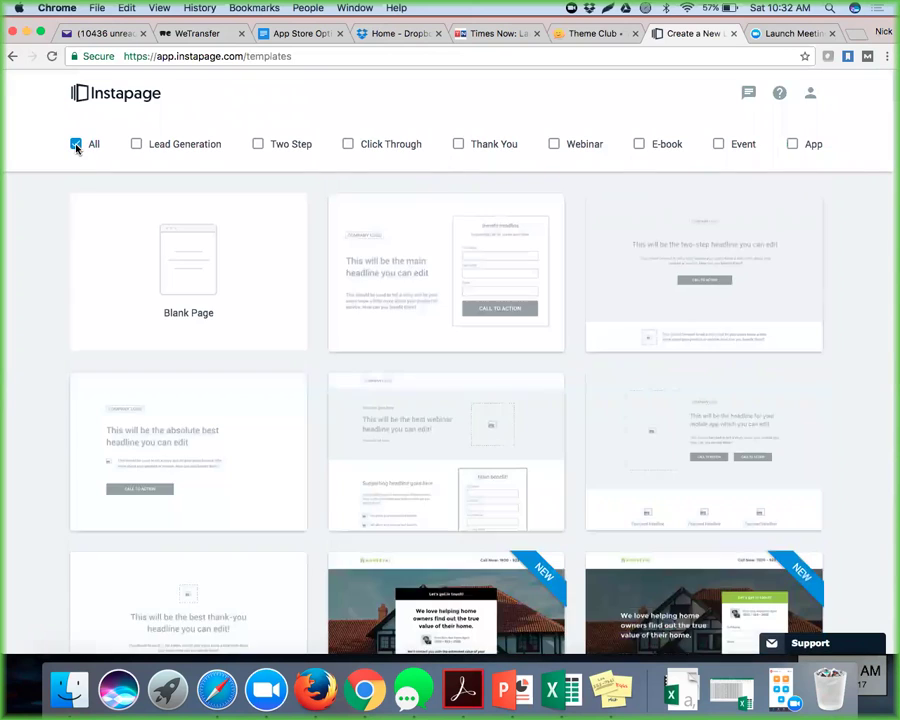
pyautogui.scroll(-10, 227, 343)
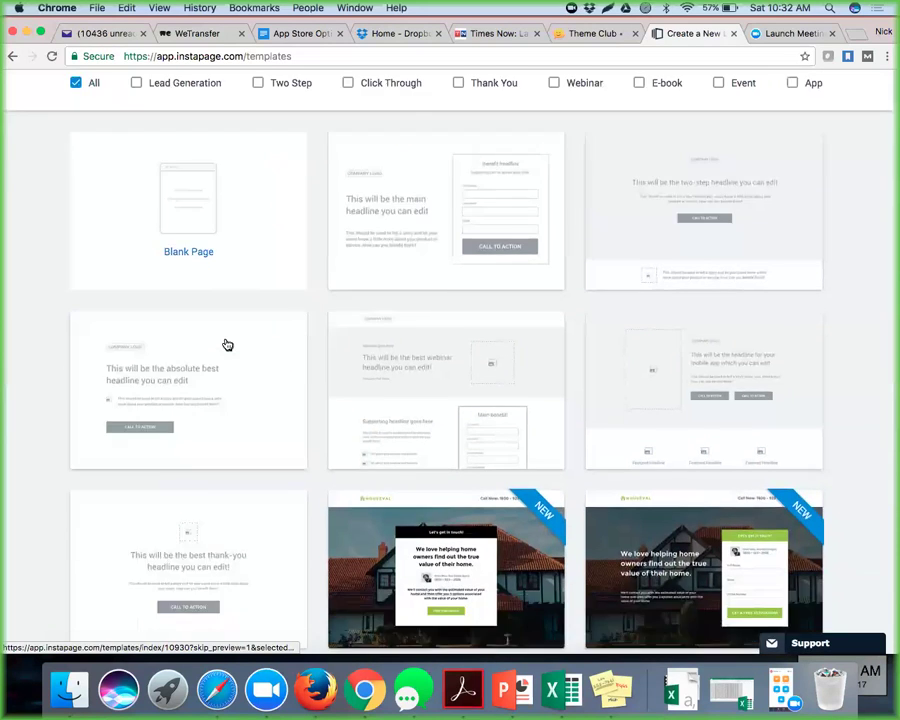
pyautogui.scroll(-10, 227, 343)
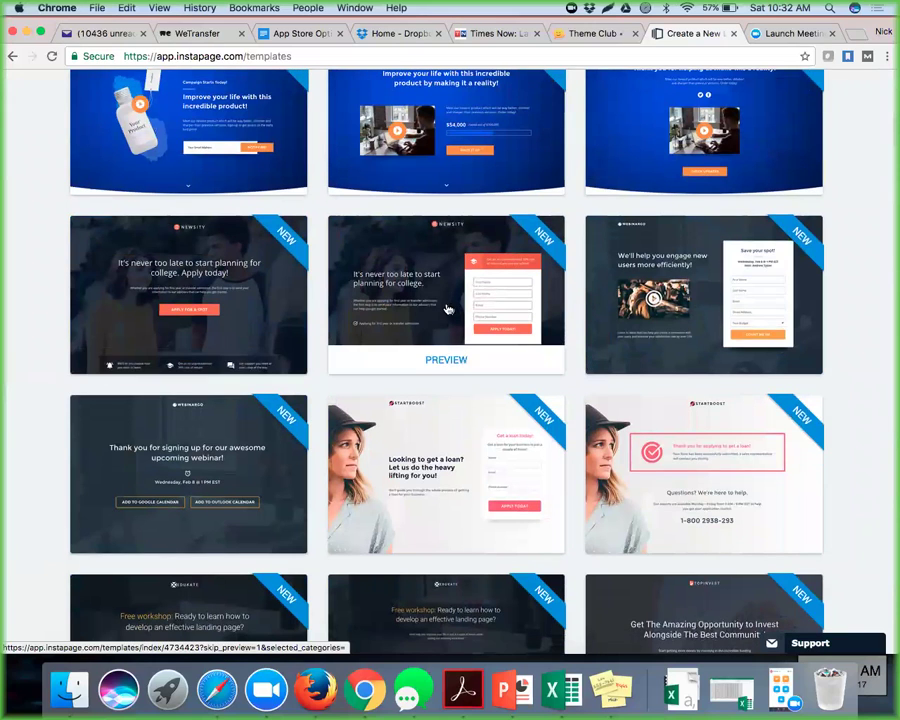
pyautogui.scroll(20, 446, 304)
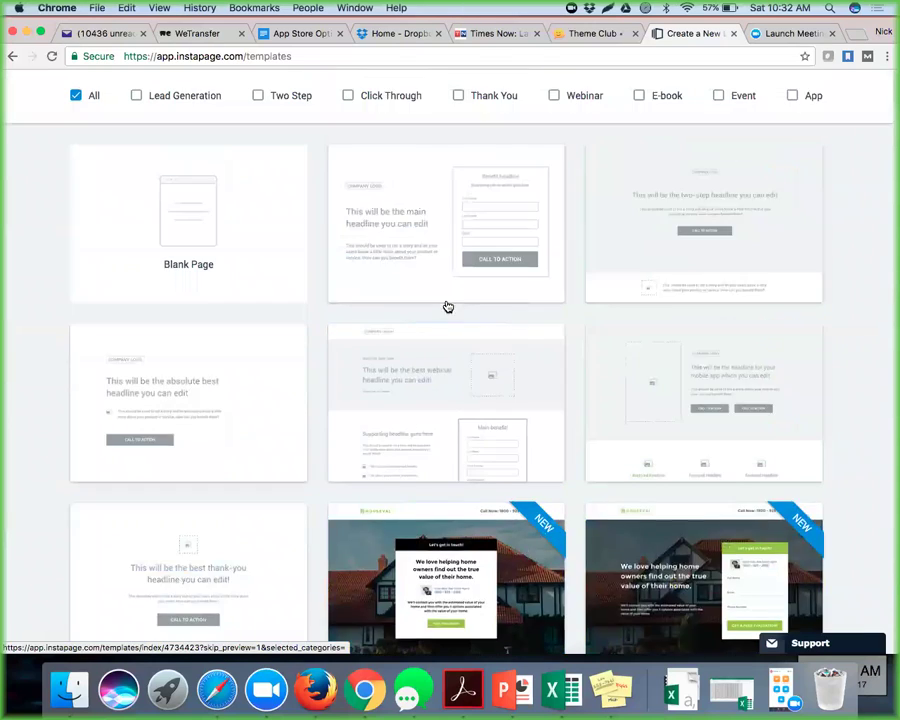
# Step: Filter the templates to Lead Generation and choose the Forma design headed "This Headline Should Capture Their Attention Right Away!"
pyautogui.click(137, 146)
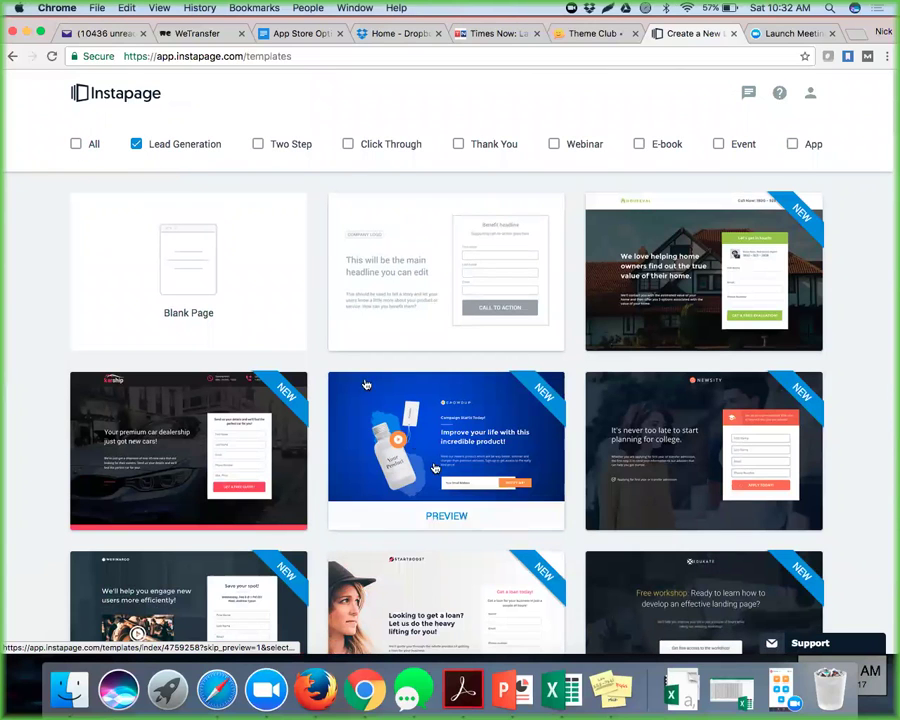
pyautogui.scroll(-5, 588, 438)
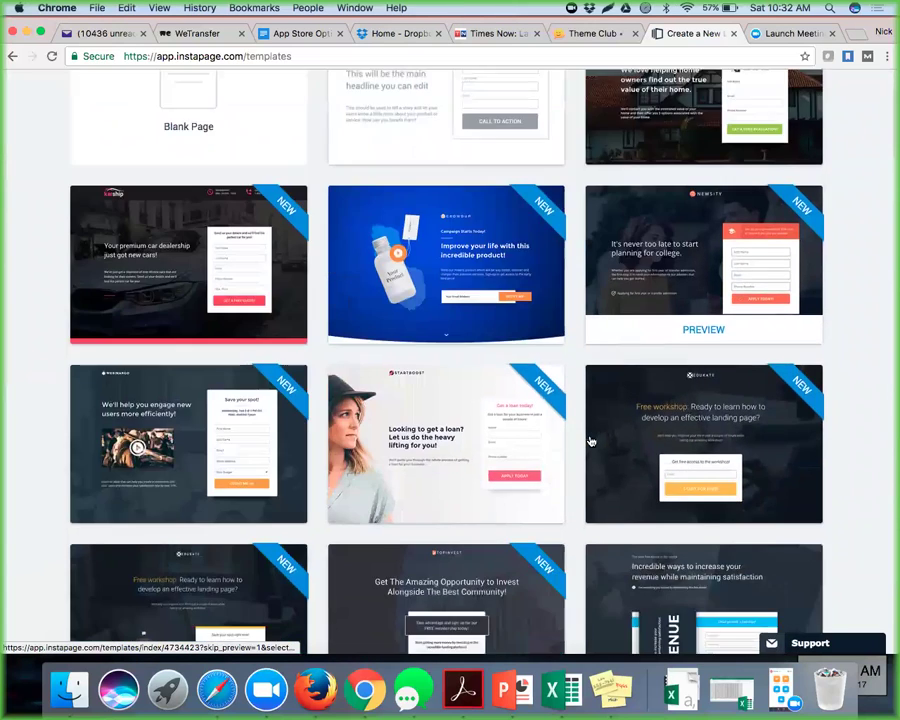
pyautogui.scroll(-10, 590, 441)
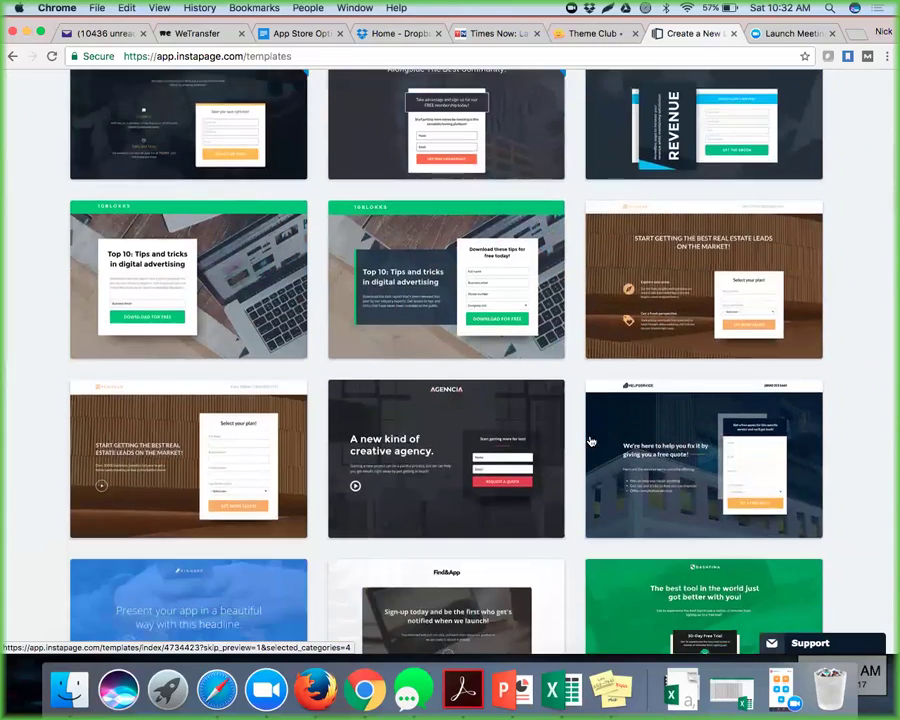
pyautogui.scroll(-6, 591, 441)
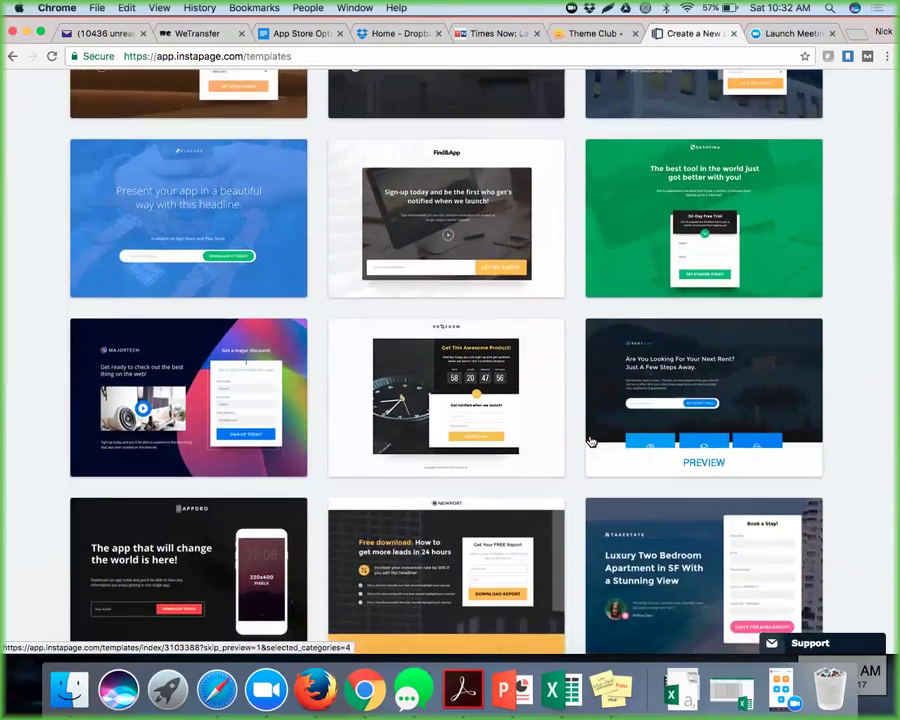
pyautogui.scroll(-5, 591, 441)
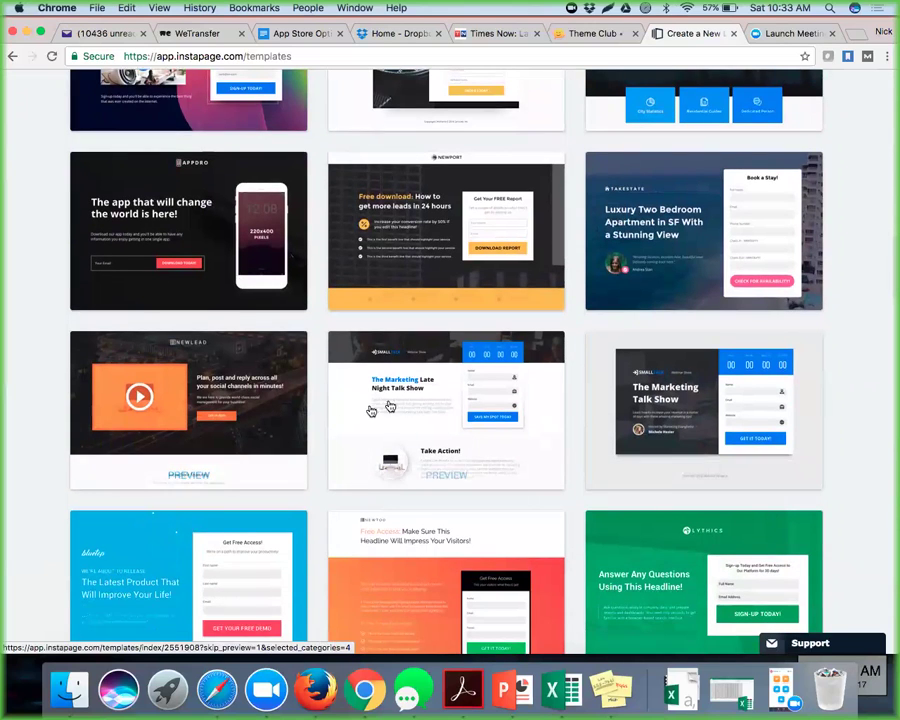
pyautogui.scroll(-4, 456, 406)
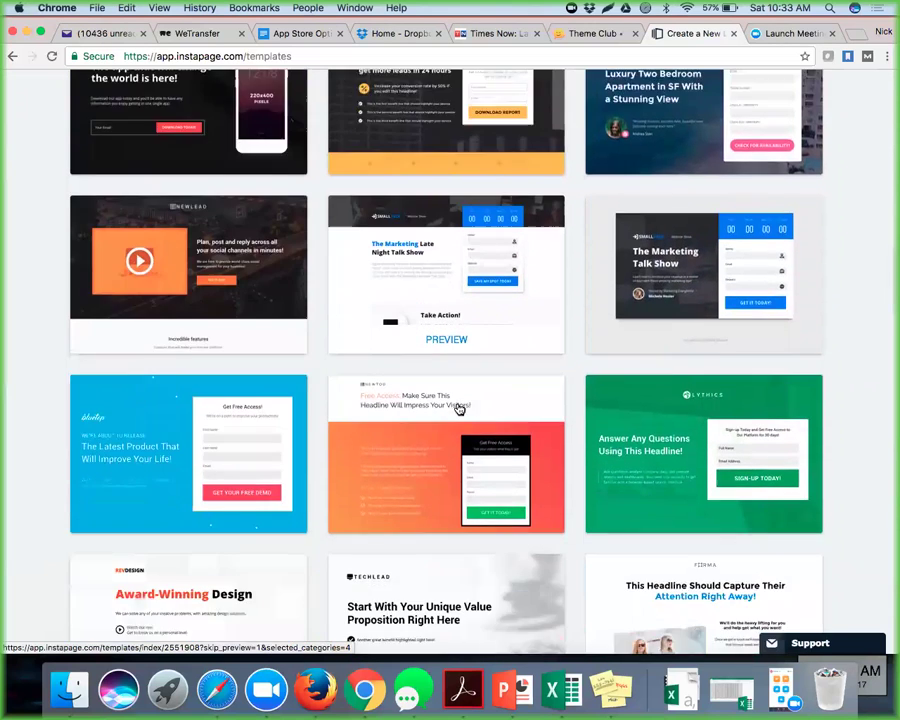
pyautogui.scroll(-3, 458, 408)
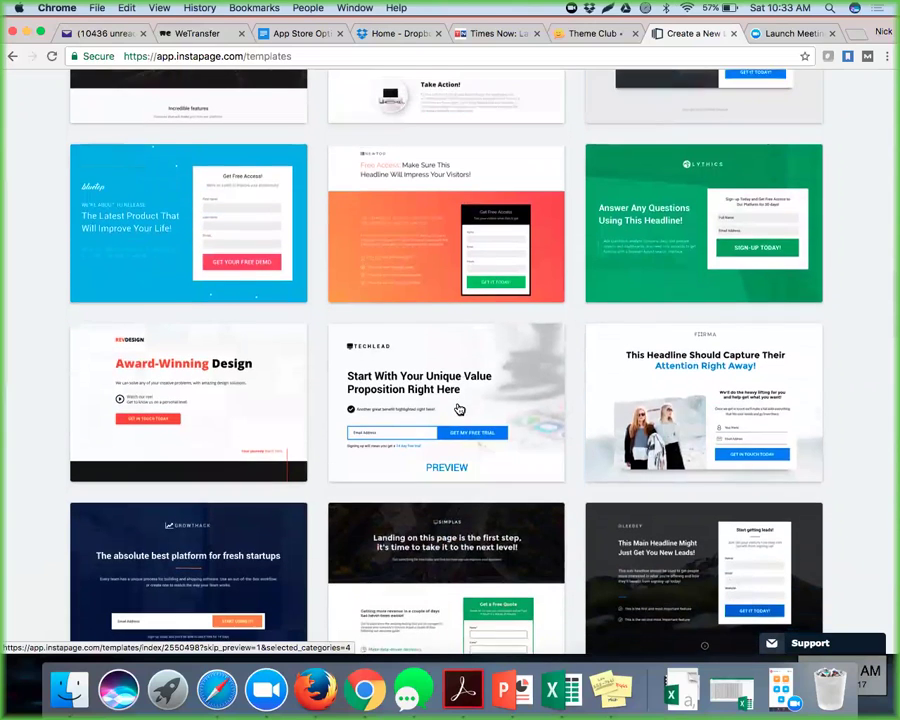
pyautogui.click(688, 400)
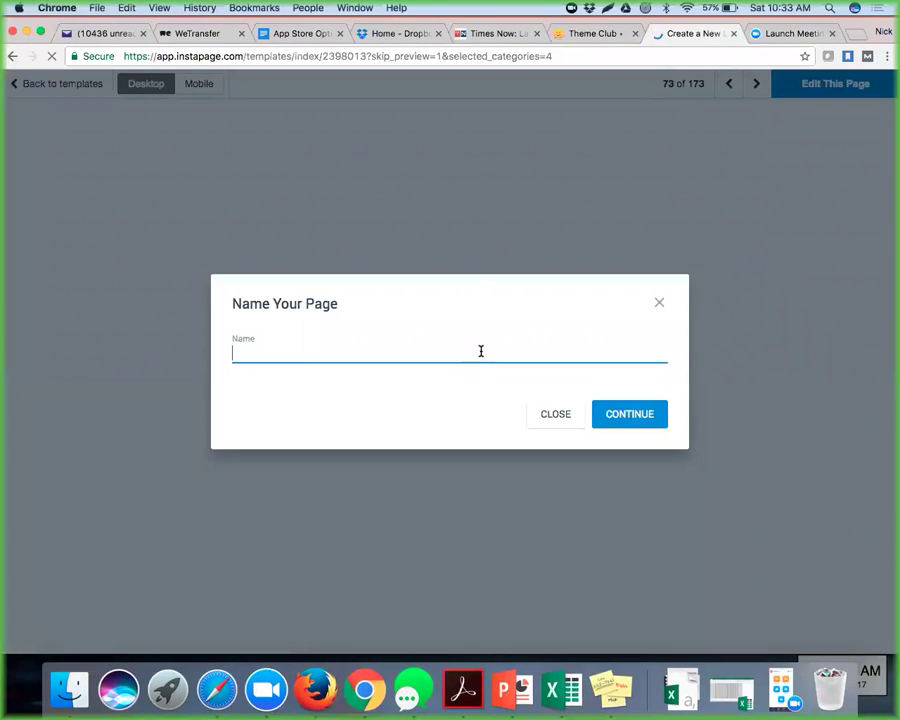
# Step: Name the page "Test Landing Page" and continue to the page builder
pyautogui.write('st ')
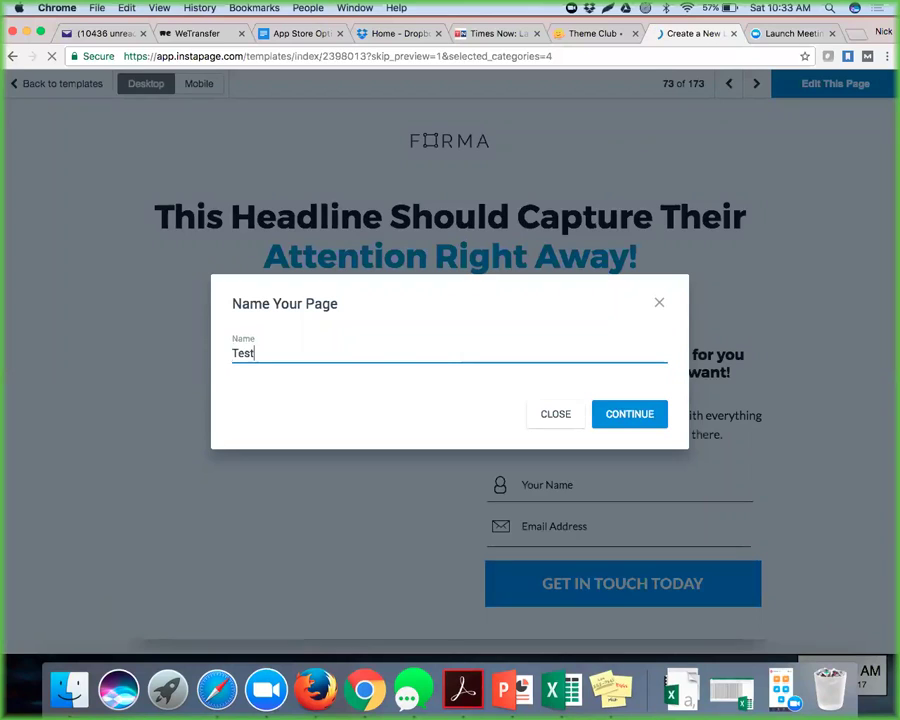
pyautogui.write('Landing ')
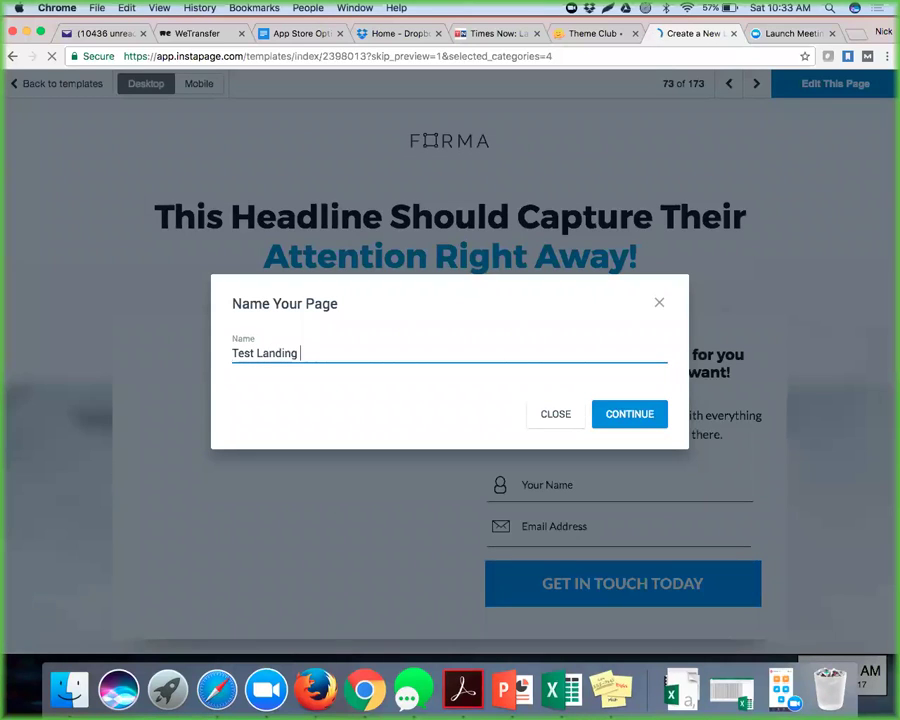
pyautogui.write('Page')
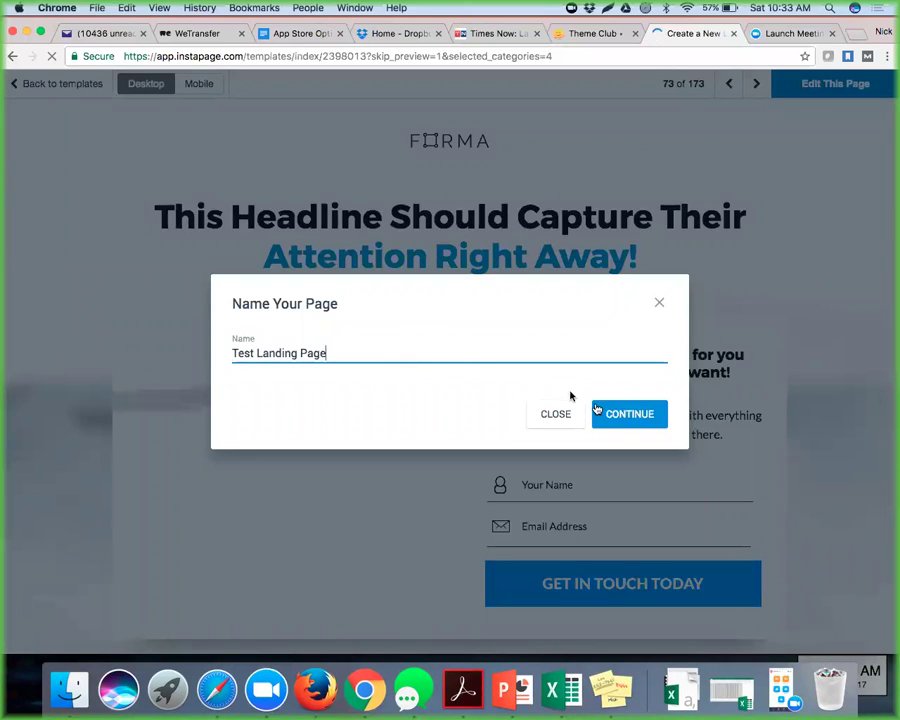
pyautogui.click(623, 422)
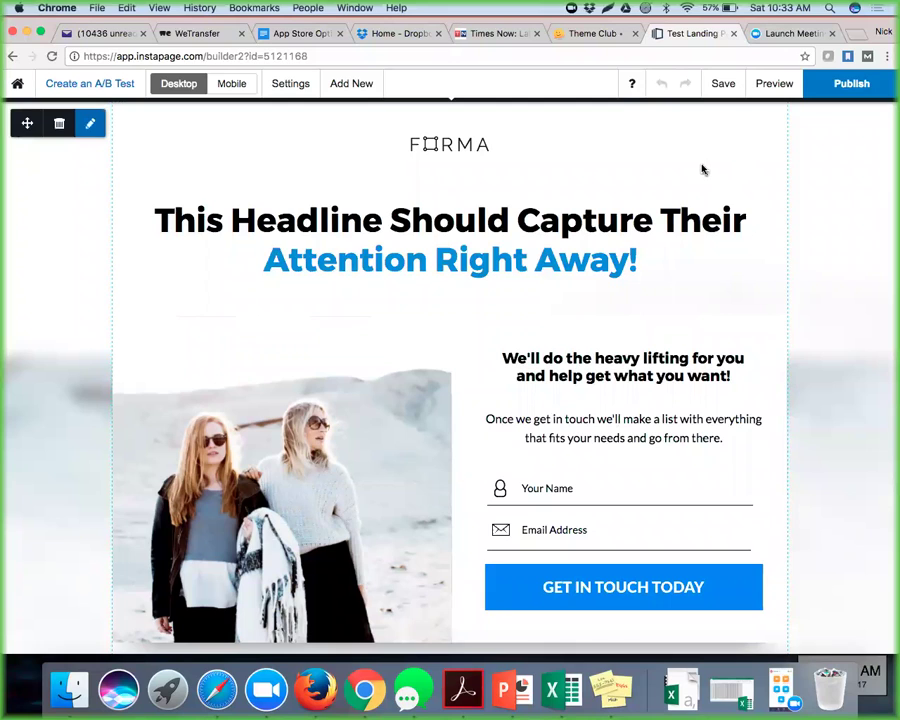
# Step: Examine the editing options of the FORMA logo, including its crop mode, leaving the image uncropped
pyautogui.click(487, 146)
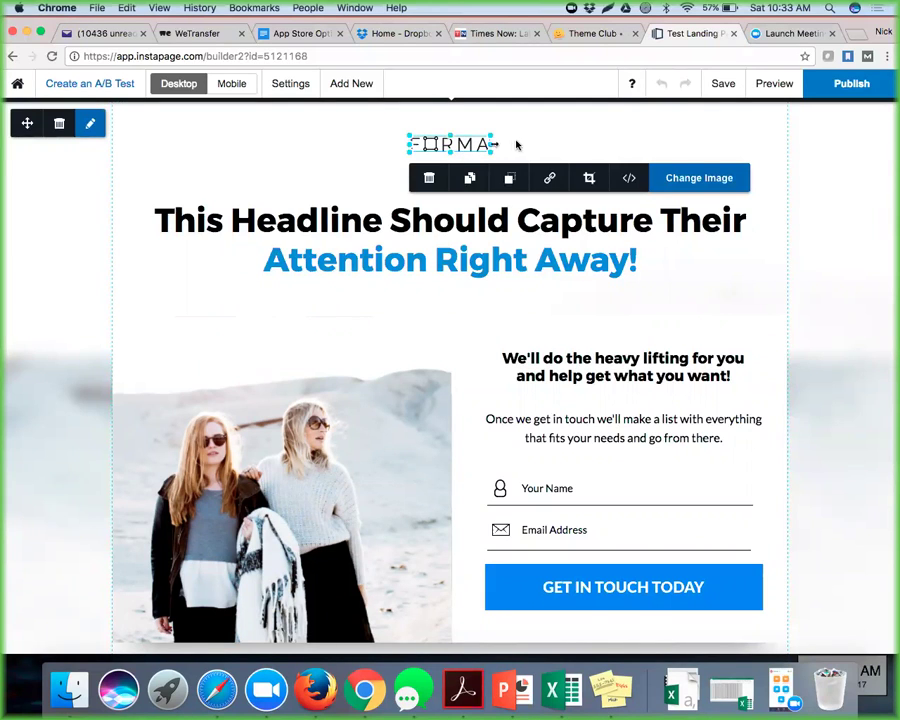
pyautogui.click(513, 146)
pyautogui.click(464, 144)
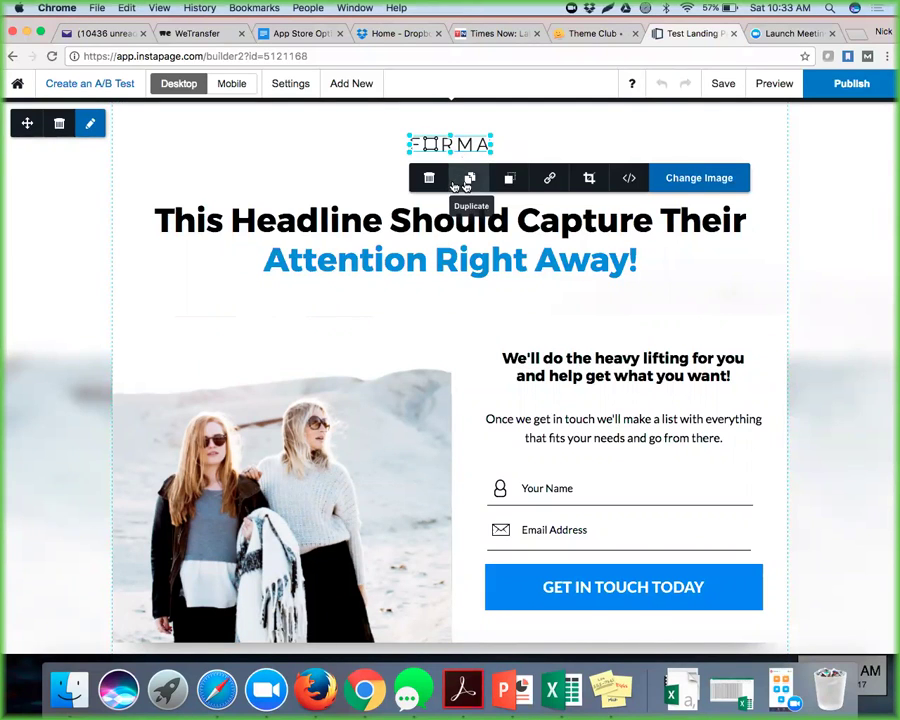
pyautogui.click(512, 146)
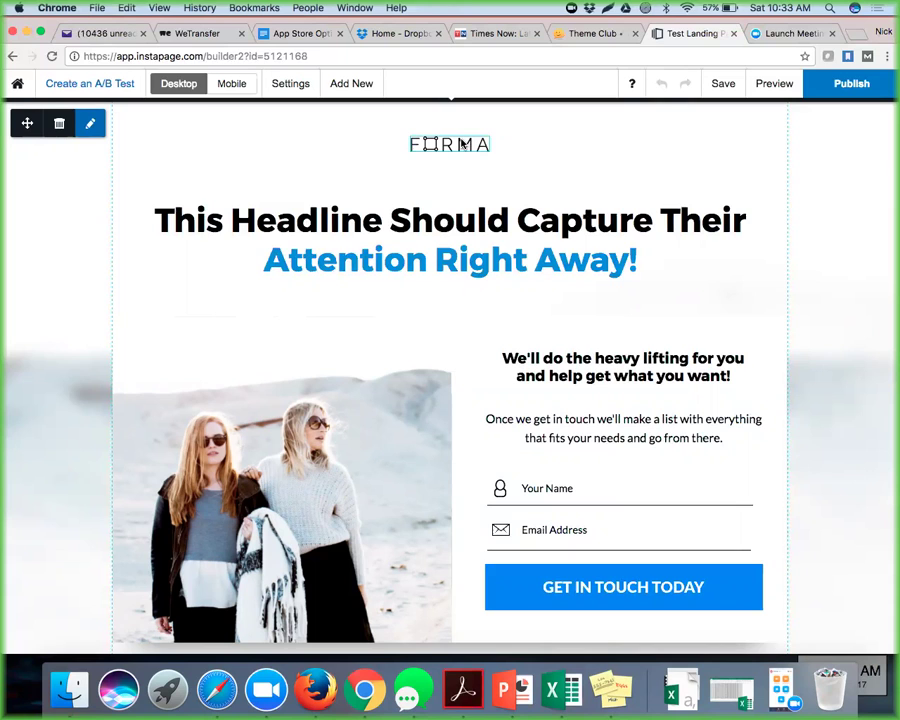
pyautogui.click(480, 146)
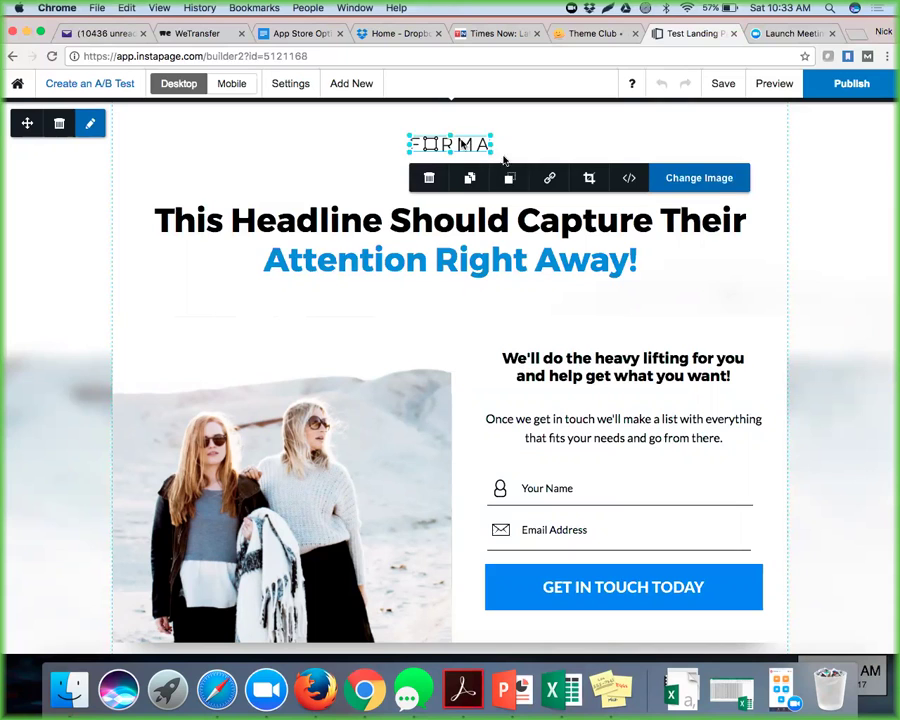
pyautogui.click(588, 180)
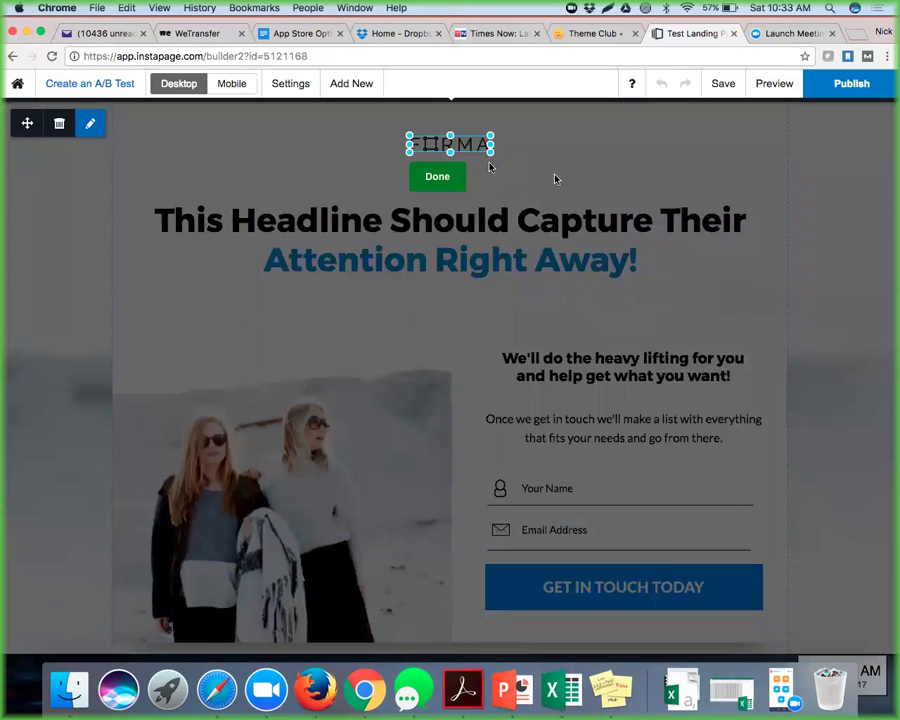
pyautogui.click(440, 177)
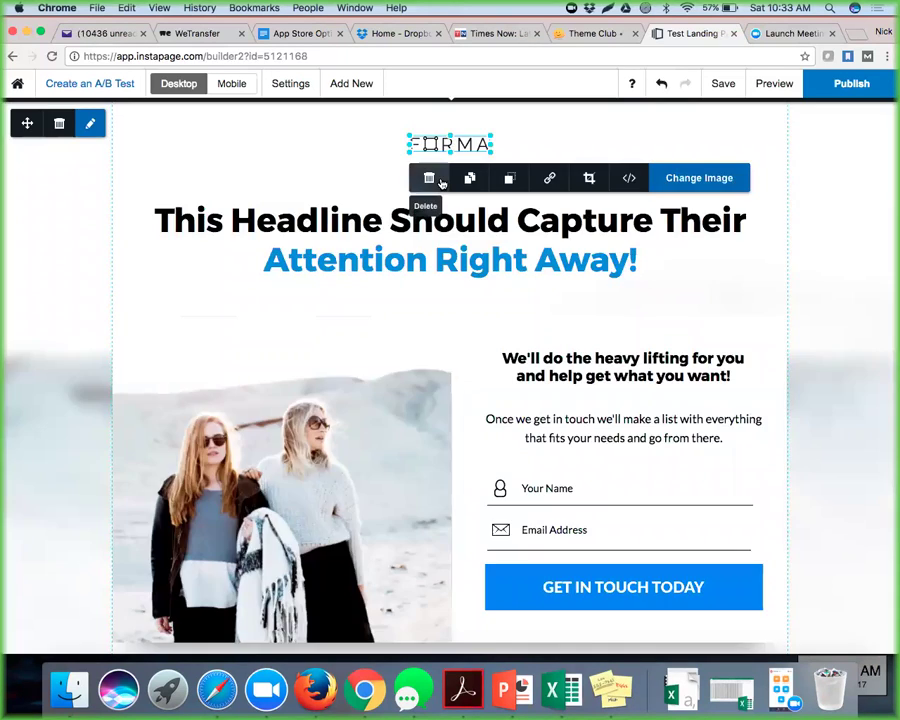
# Step: Replace the headline's black text "This Headline Should Capture Their" with "Digital Marketing Training"
pyautogui.click(340, 221)
pyautogui.click(331, 180)
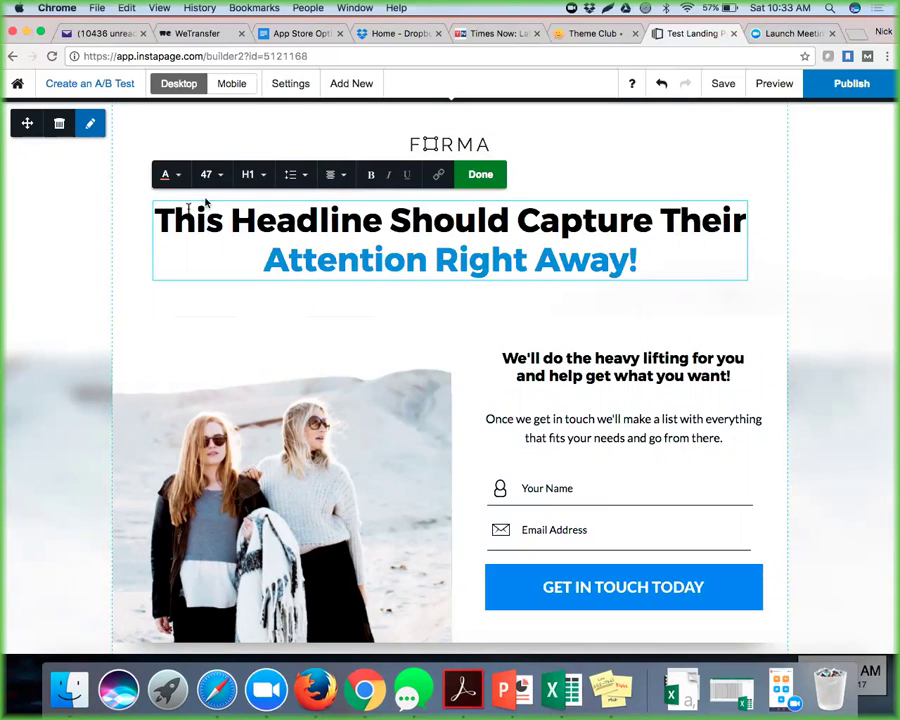
pyautogui.moveTo(172, 222); pyautogui.dragTo(747, 221)
pyautogui.write('Dgita')
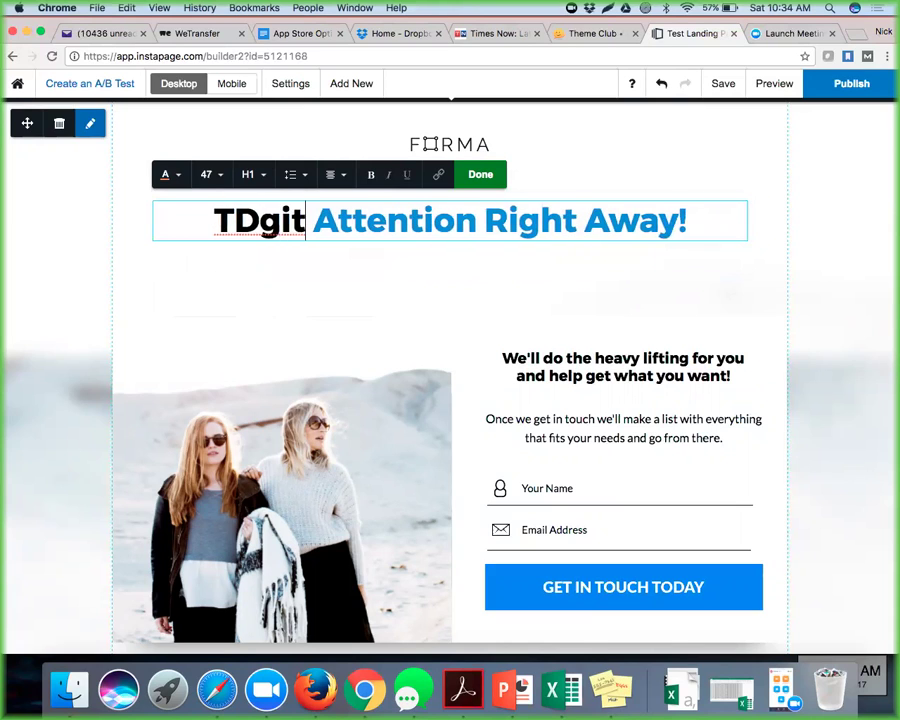
pyautogui.press('BackSpace')
pyautogui.press('BackSpace')
pyautogui.press('BackSpace')
pyautogui.press('BackSpace')
pyautogui.press('BackSpace')
pyautogui.press('BackSpace')
pyautogui.write('Digital')
pyautogui.write(' Marketing Tra')
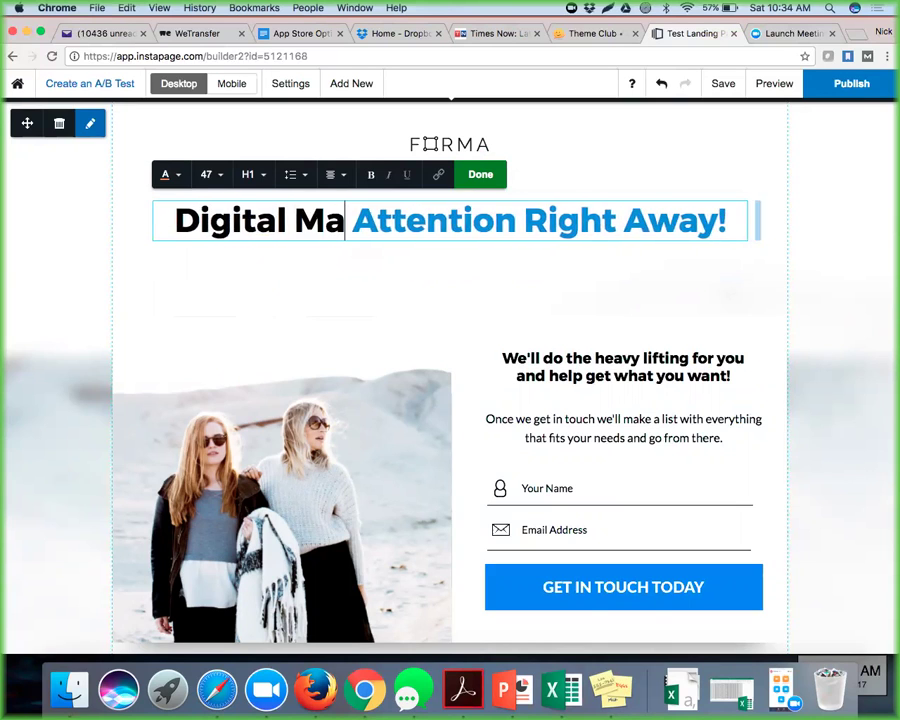
pyautogui.write('ining')
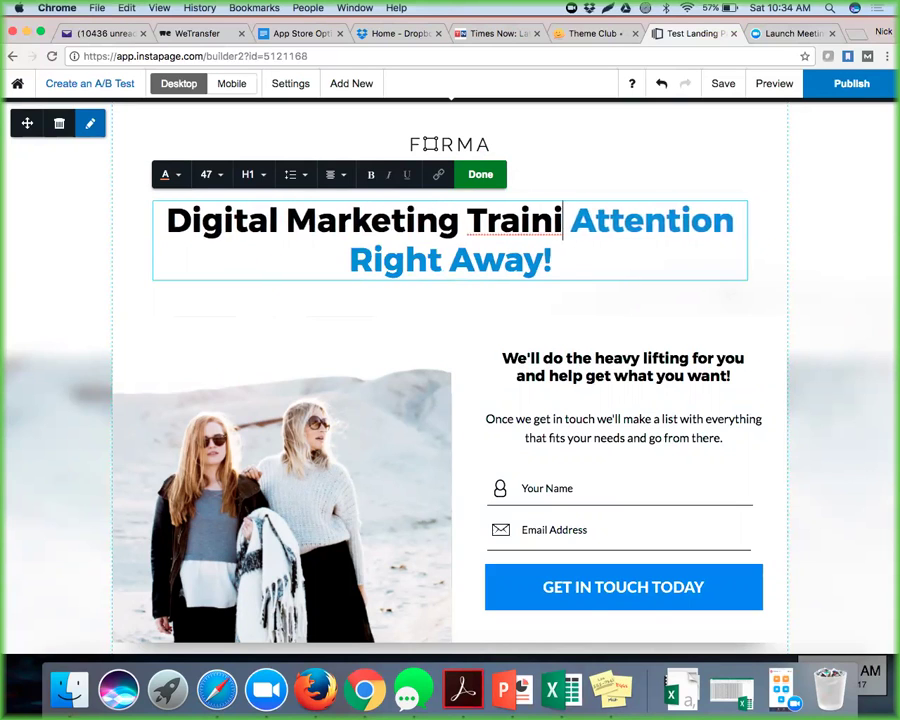
# Step: Finish editing the headline and review the sections below it, down to the testimonials and footer
pyautogui.moveTo(658, 256); pyautogui.dragTo(270, 252)
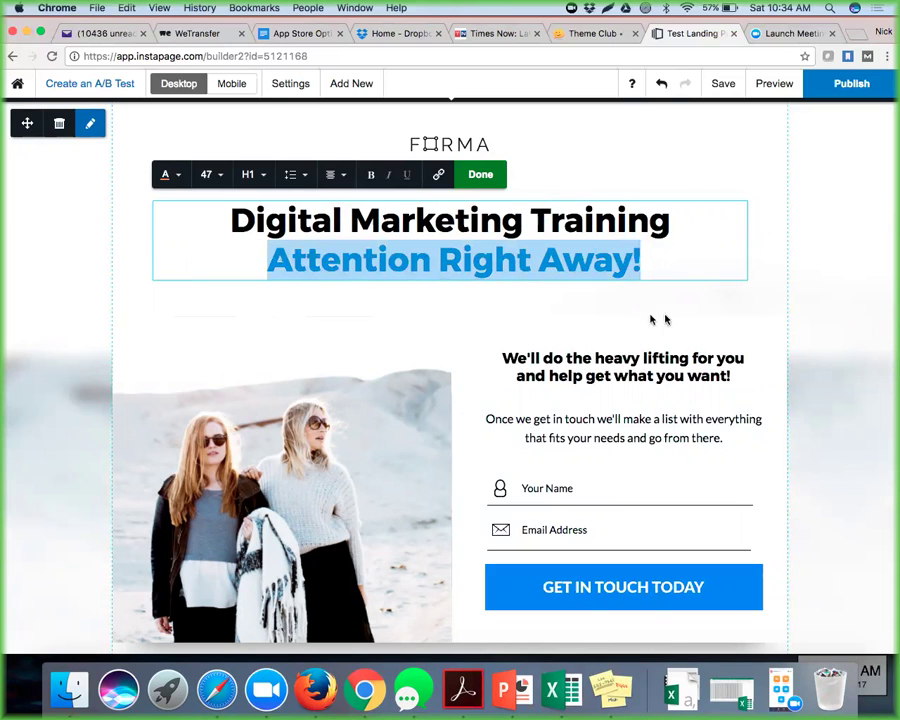
pyautogui.click(752, 341)
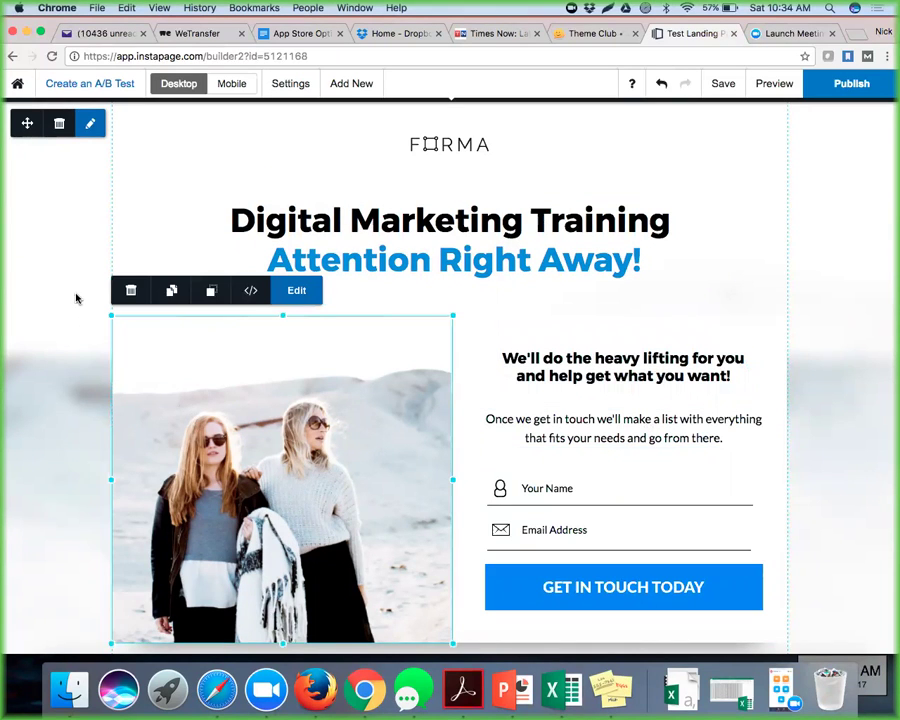
pyautogui.scroll(-10, 62, 383)
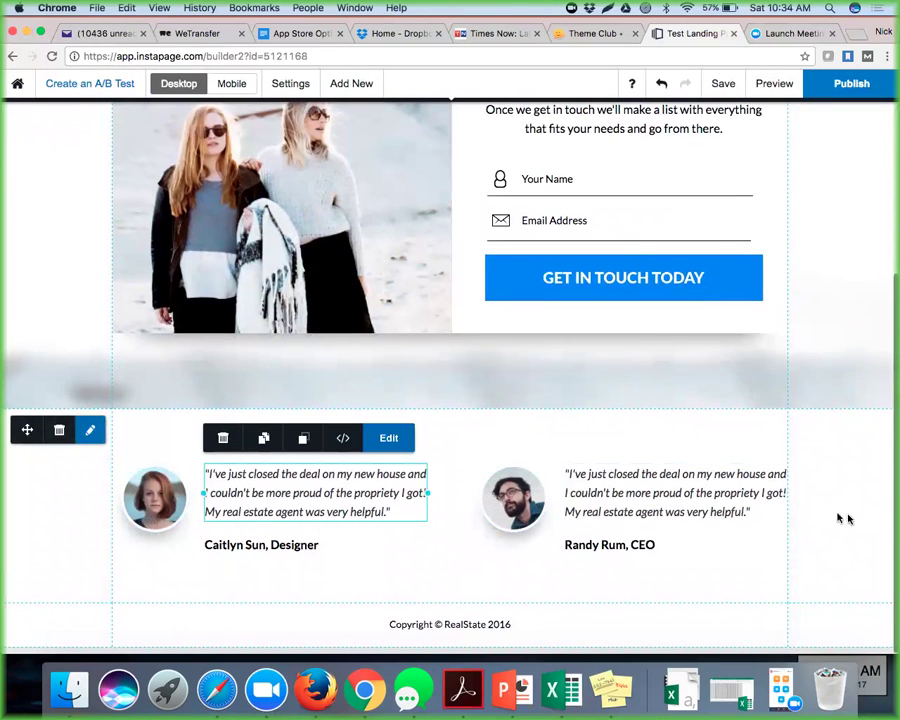
pyautogui.scroll(5, 853, 347)
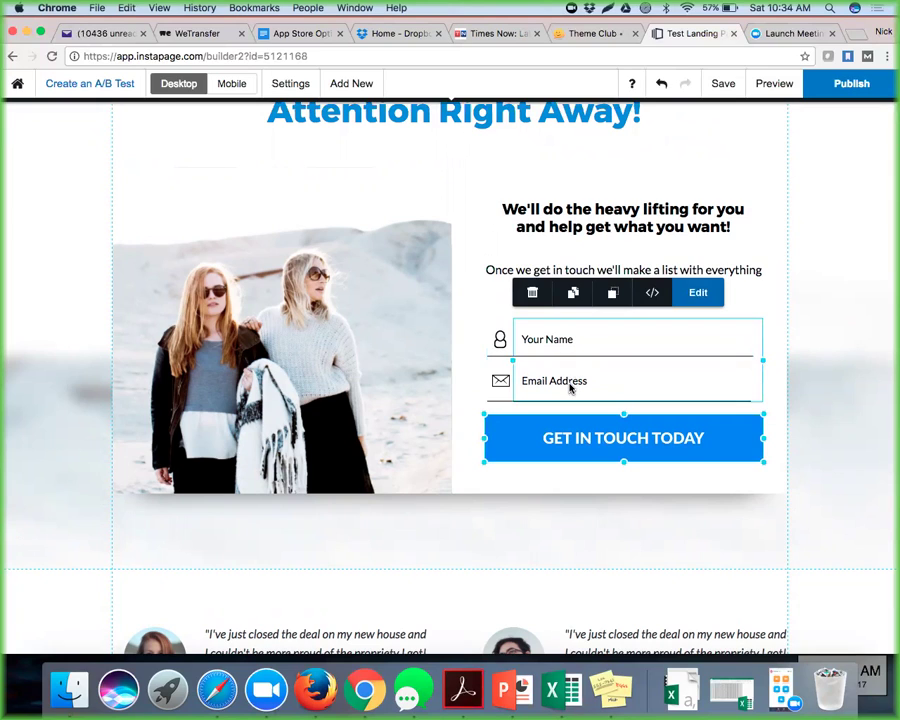
# Step: Examine the contact form's settings and the field types available for it, without adding a field
pyautogui.click(697, 298)
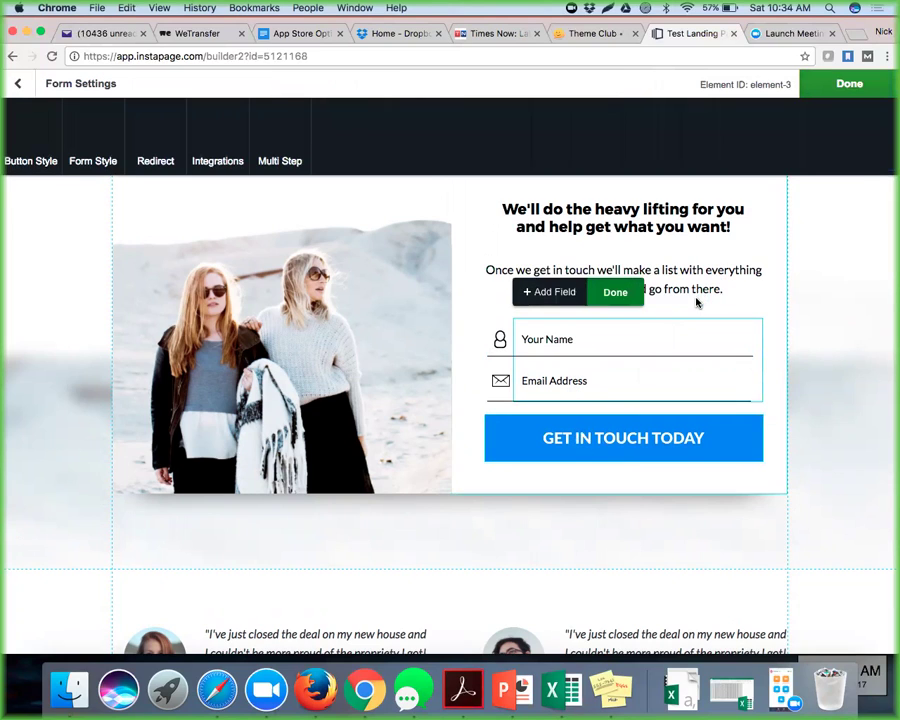
pyautogui.click(554, 293)
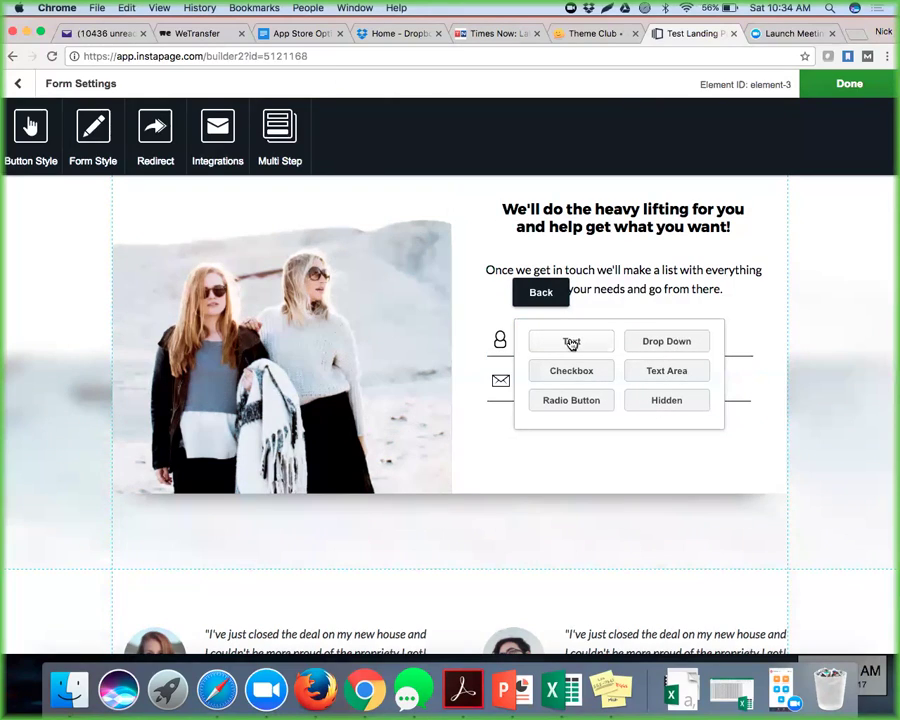
pyautogui.click(836, 327)
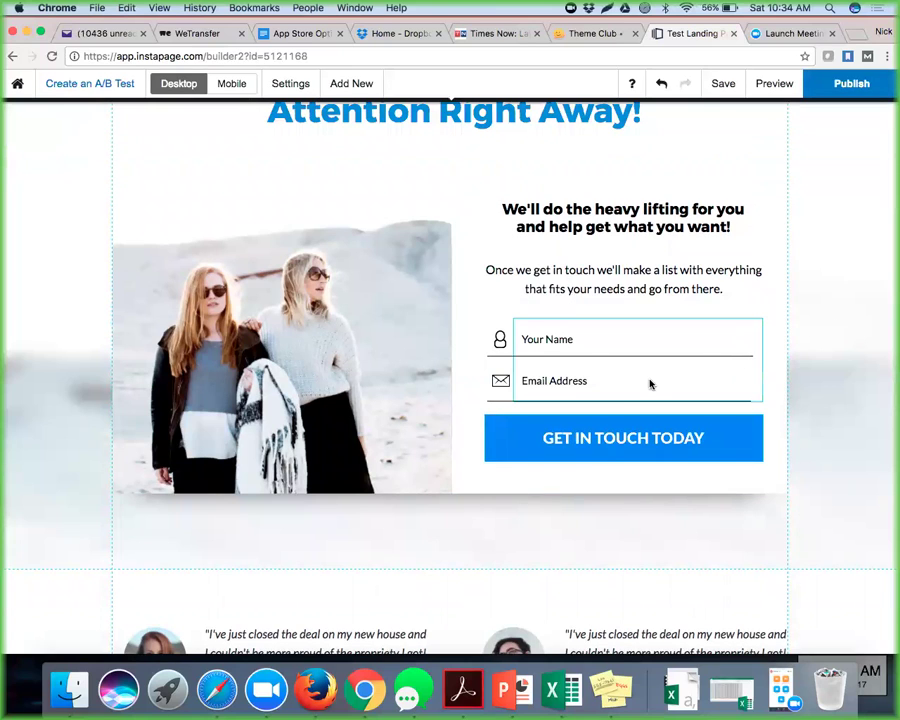
pyautogui.click(606, 444)
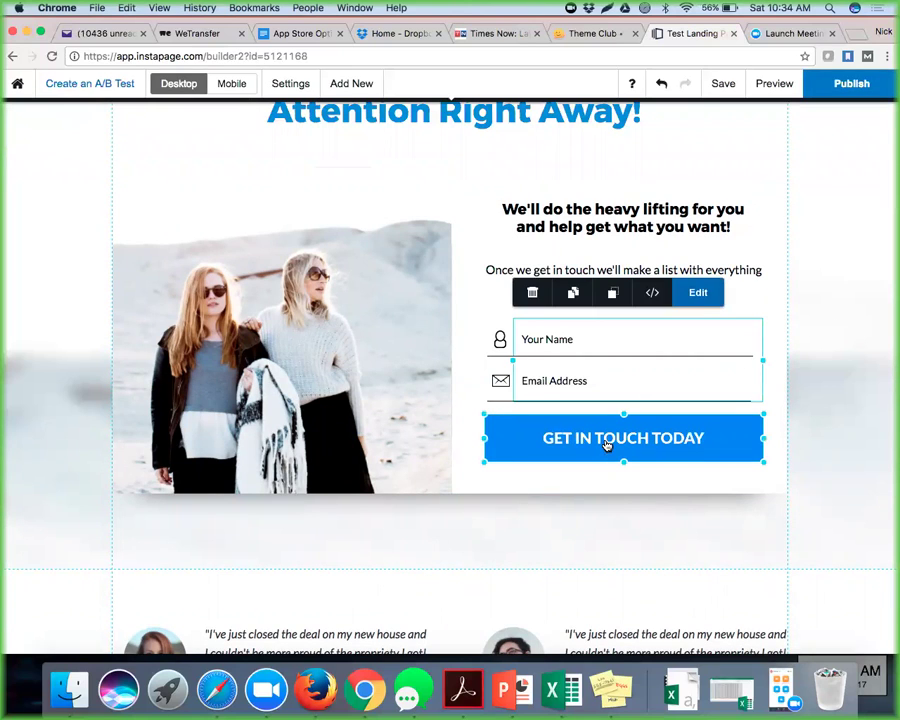
pyautogui.click(703, 294)
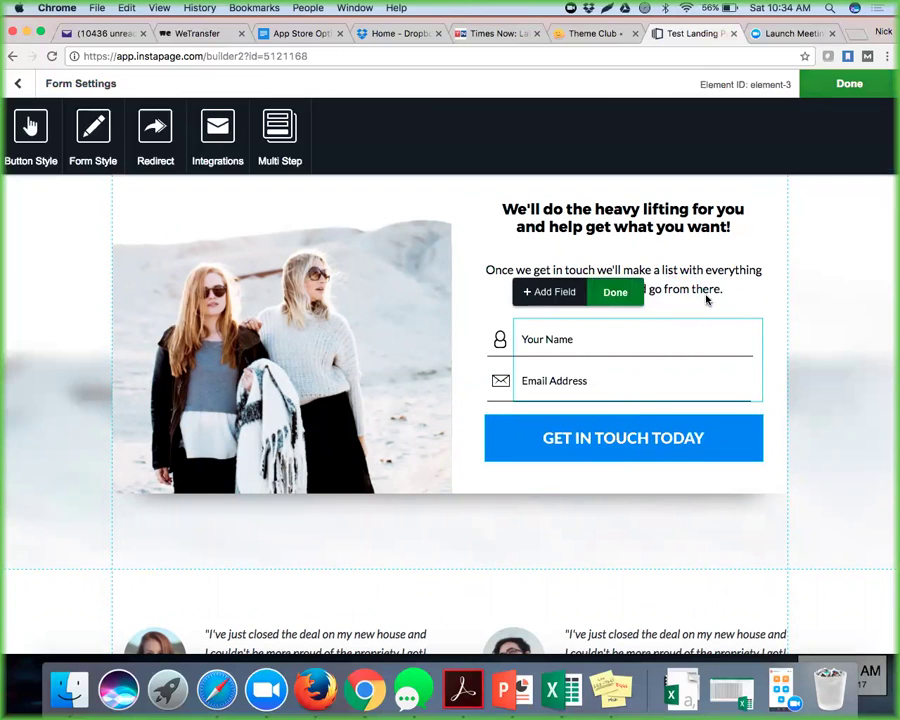
pyautogui.click(640, 445)
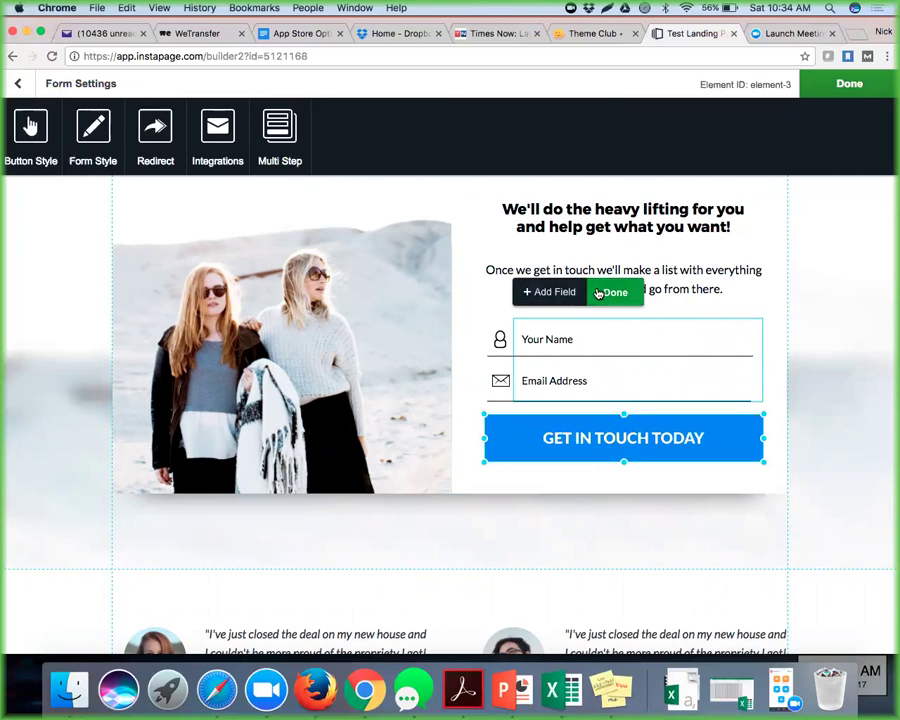
pyautogui.click(561, 294)
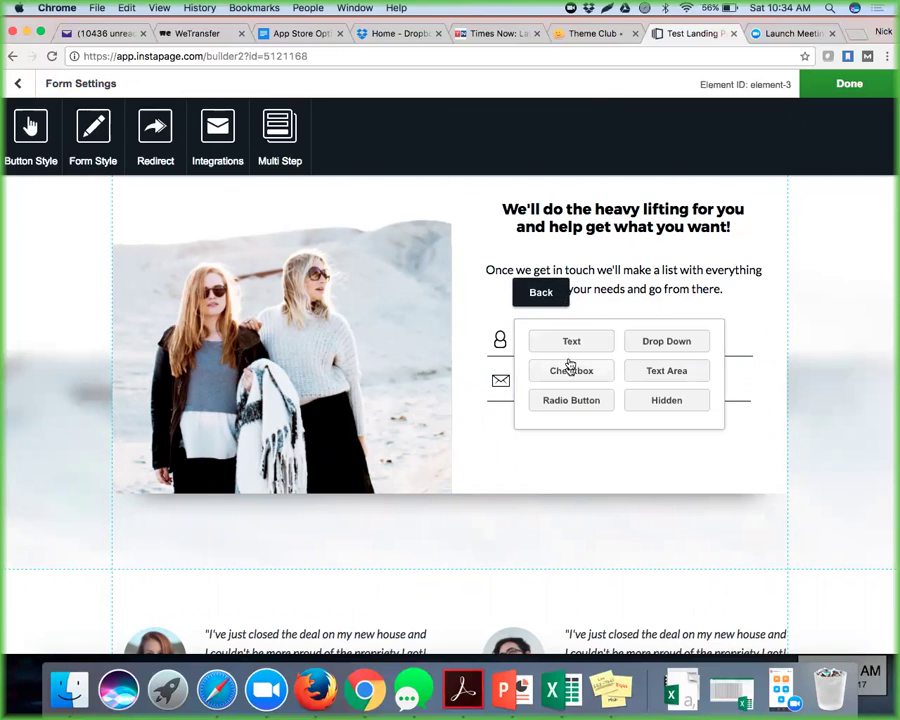
pyautogui.click(795, 308)
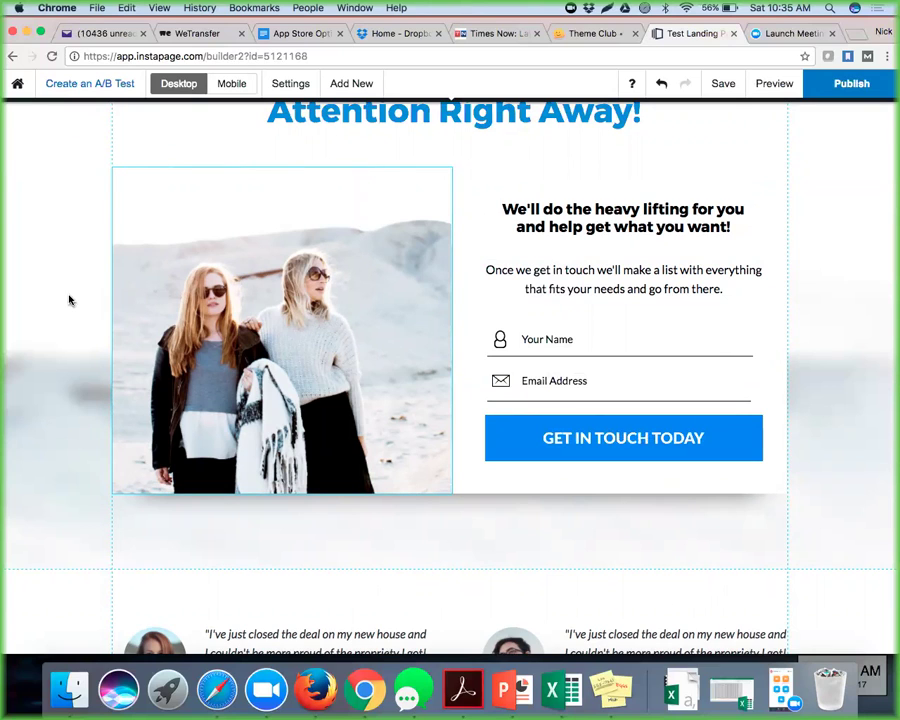
pyautogui.scroll(3, 69, 300)
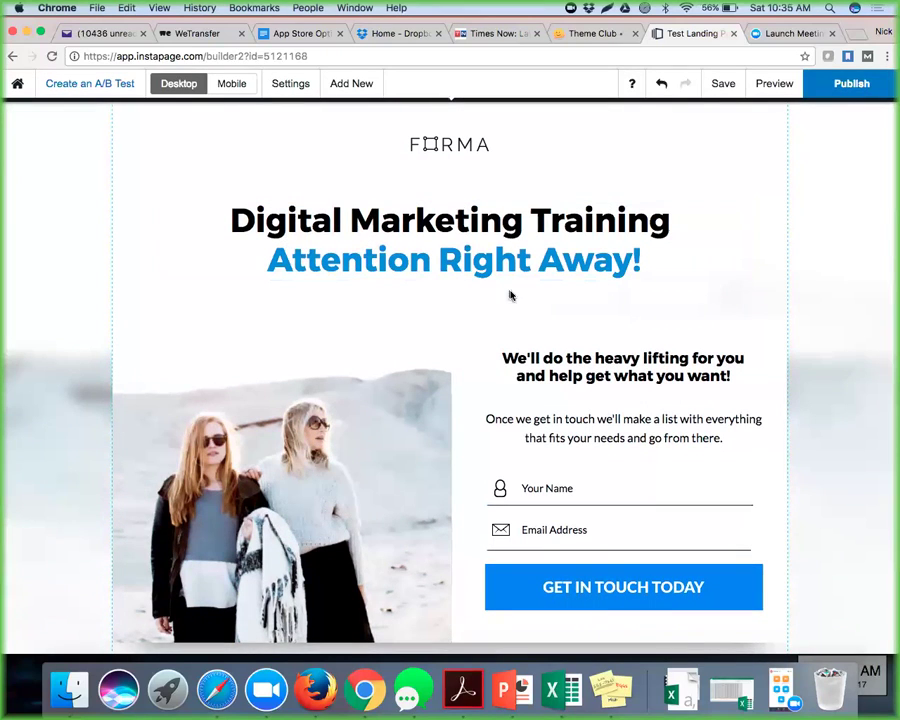
# Step: Enable the page's mobile version, switch to it and dismiss the notice about regenerating it
pyautogui.click(232, 87)
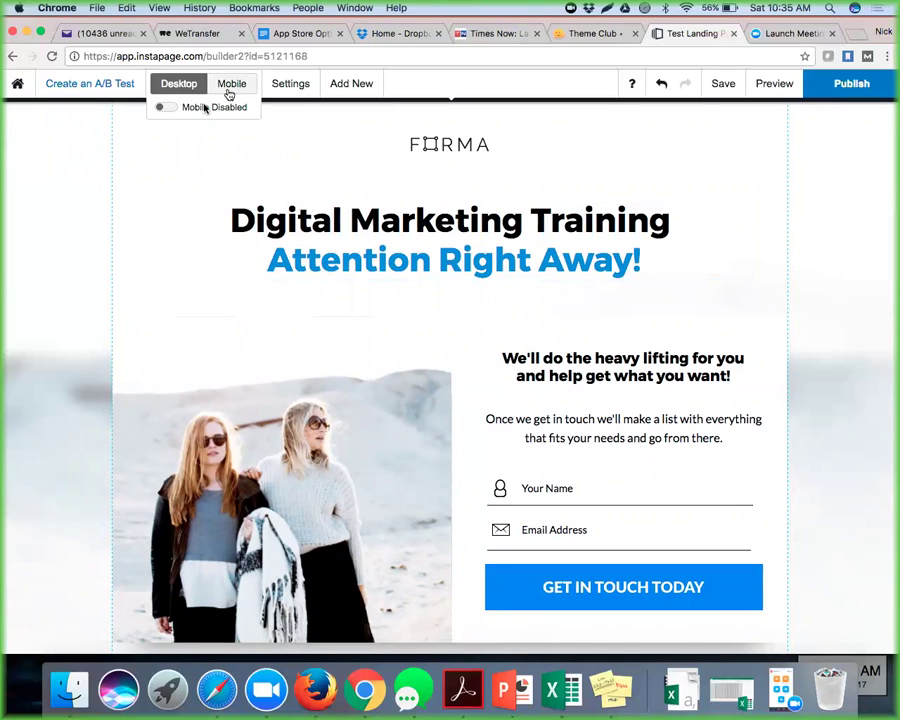
pyautogui.click(330, 153)
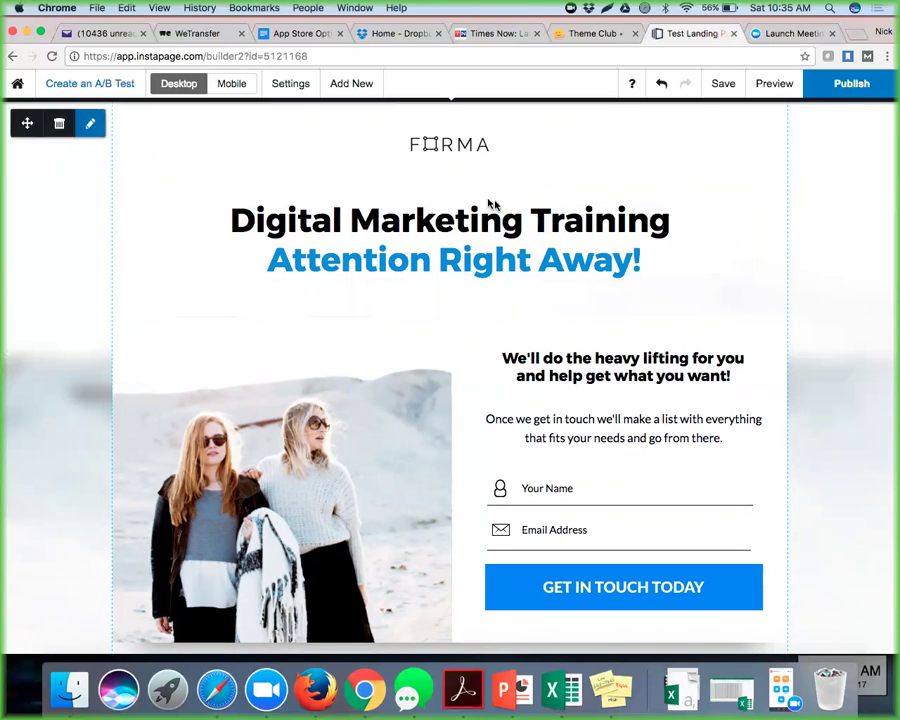
pyautogui.click(232, 86)
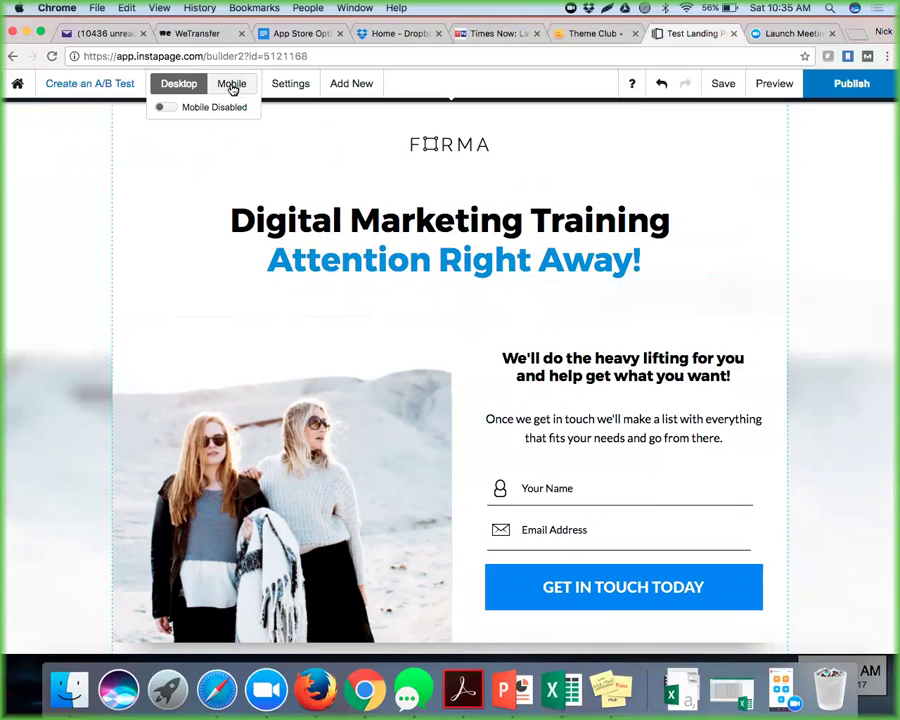
pyautogui.click(232, 87)
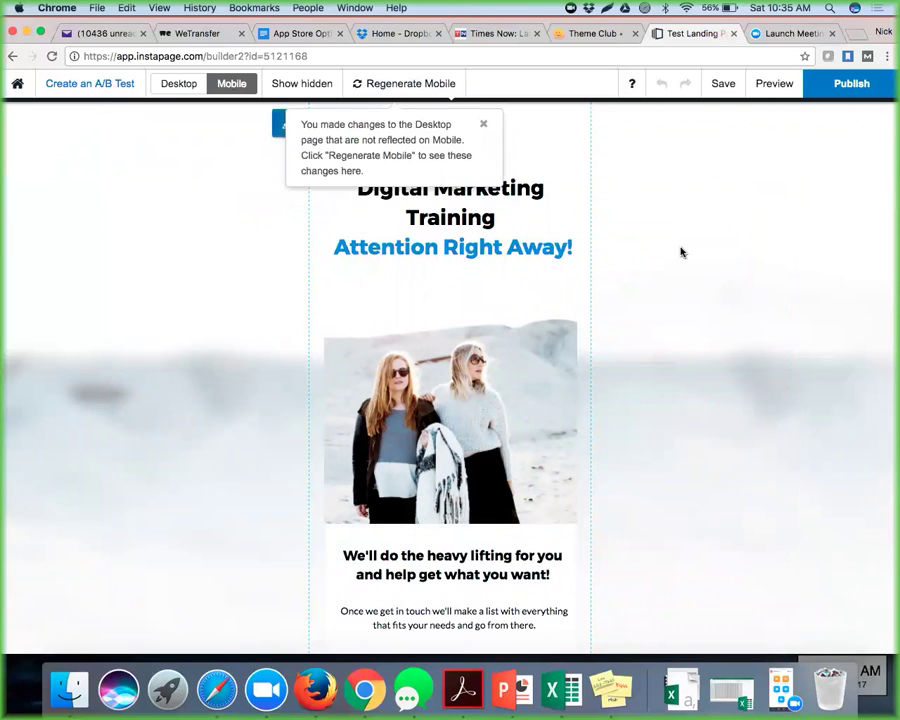
pyautogui.click(483, 124)
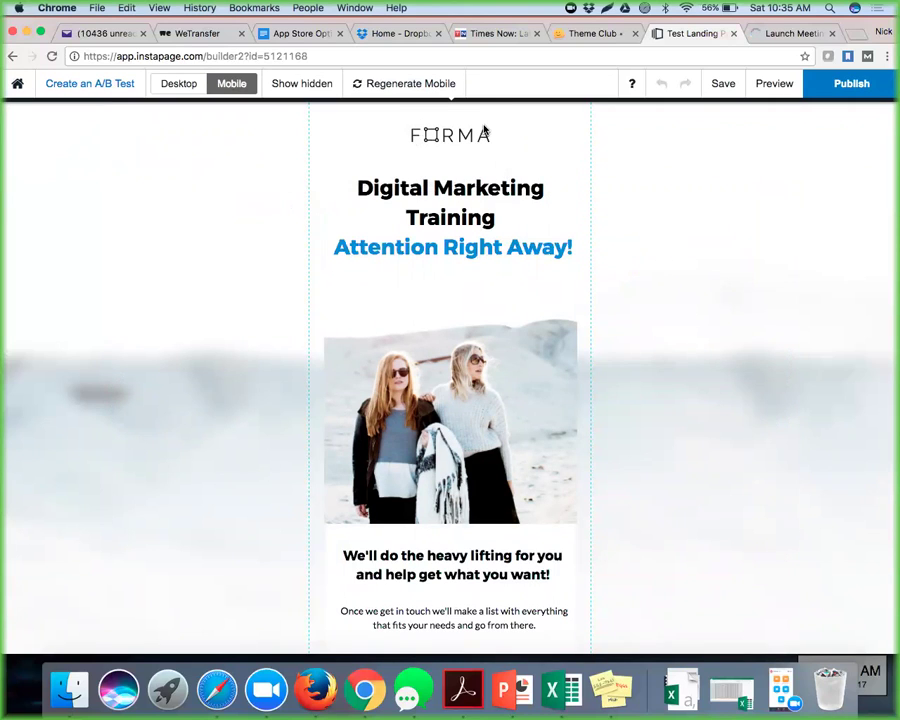
# Step: Examine the mobile layout from the headline down to the testimonials, and return to the desktop version
pyautogui.click(462, 210)
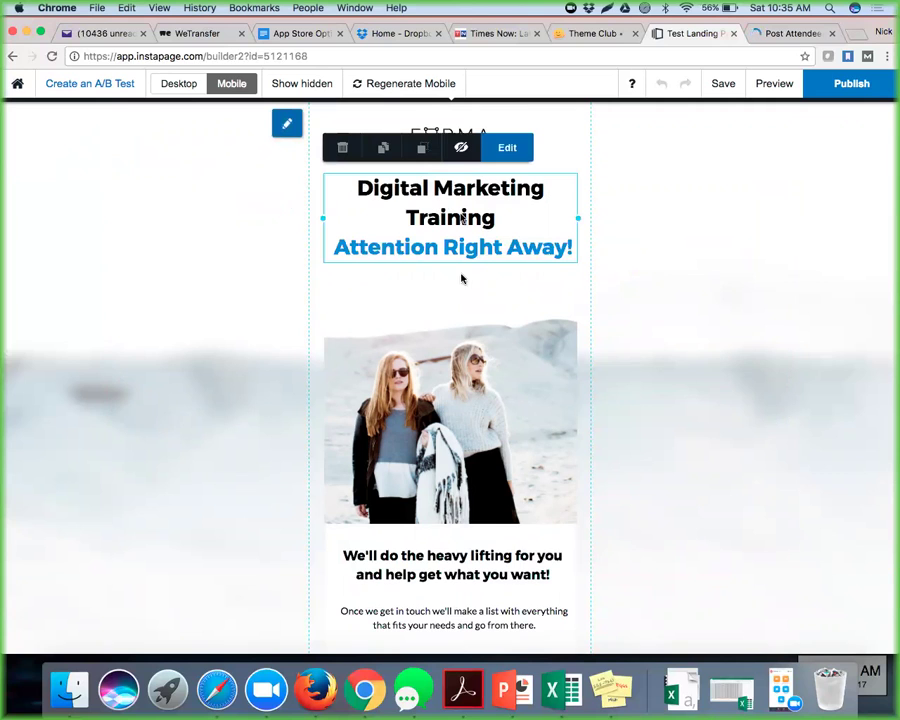
pyautogui.click(447, 577)
pyautogui.scroll(-8, 447, 577)
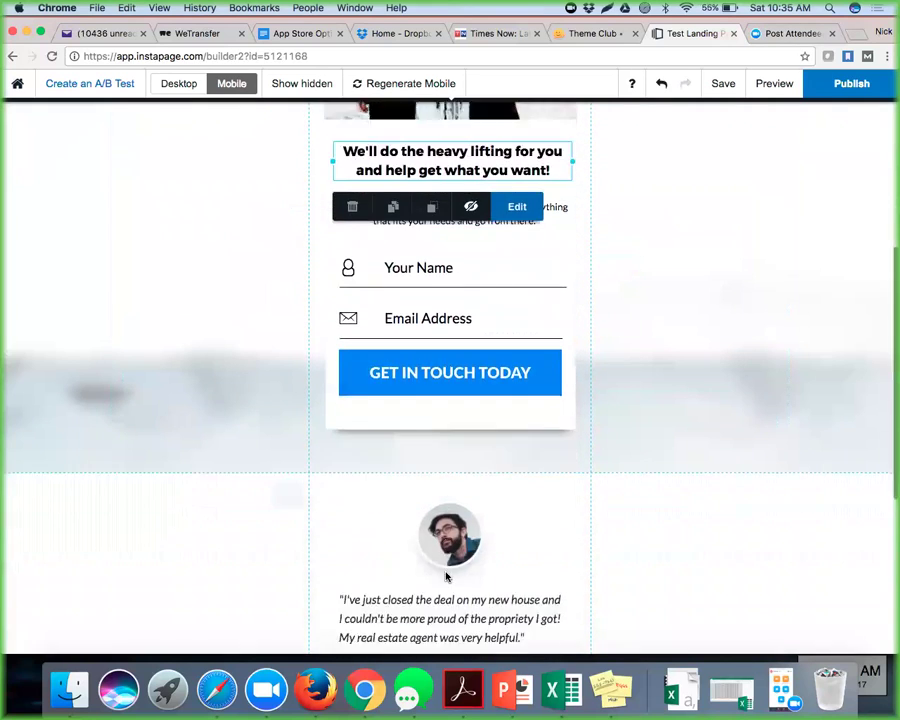
pyautogui.scroll(-5, 446, 577)
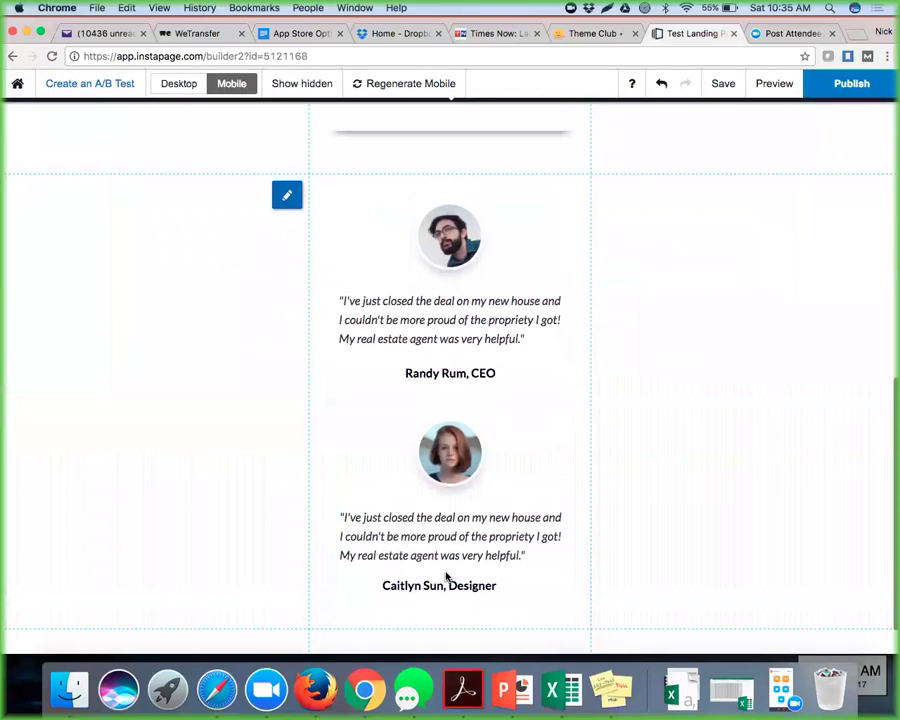
pyautogui.scroll(8, 447, 577)
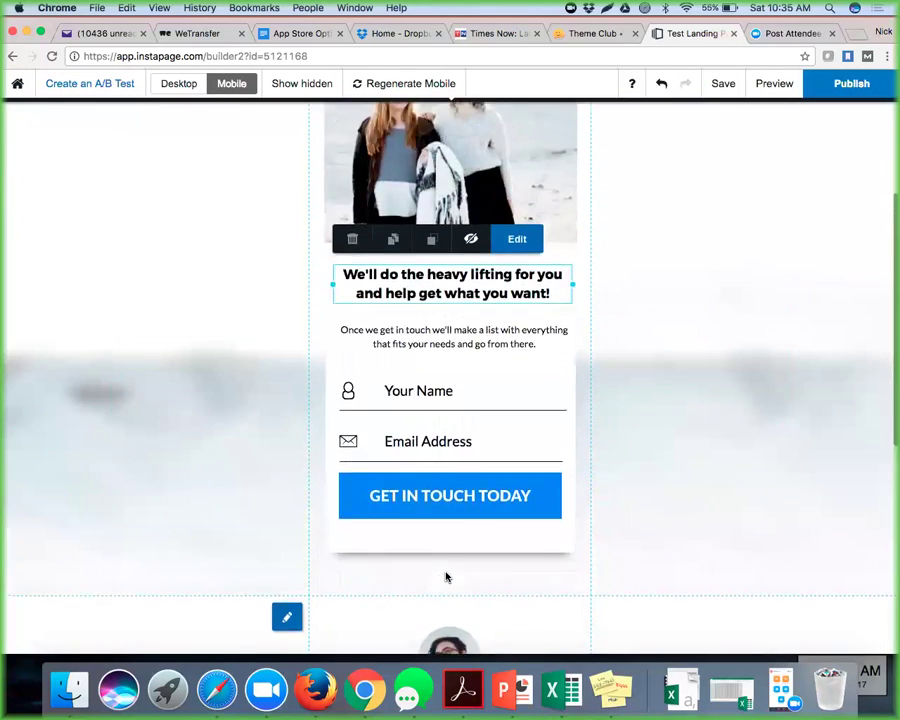
pyautogui.scroll(5, 447, 577)
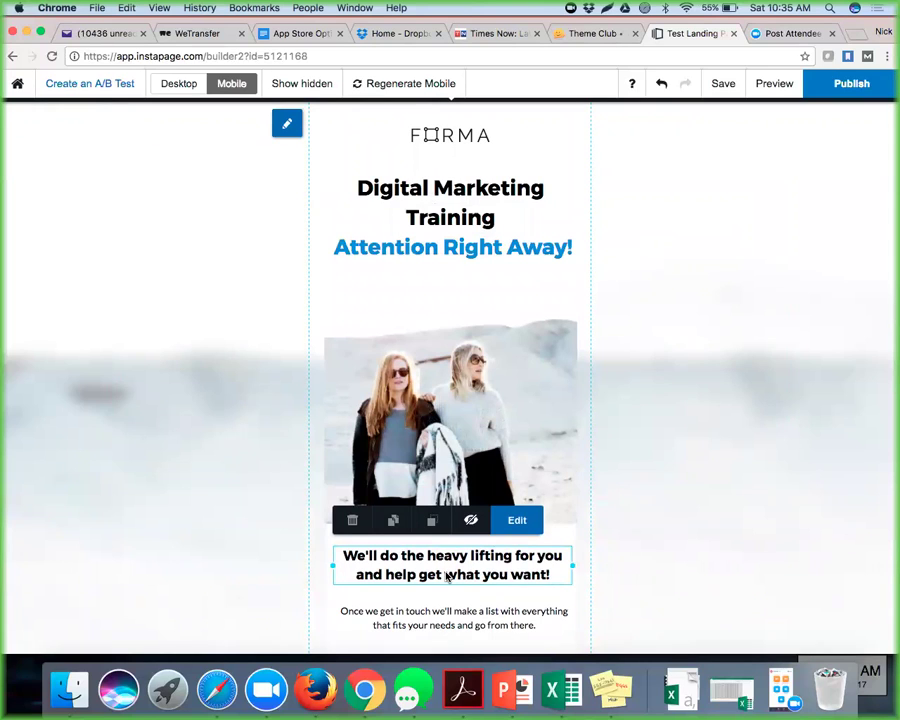
pyautogui.click(433, 243)
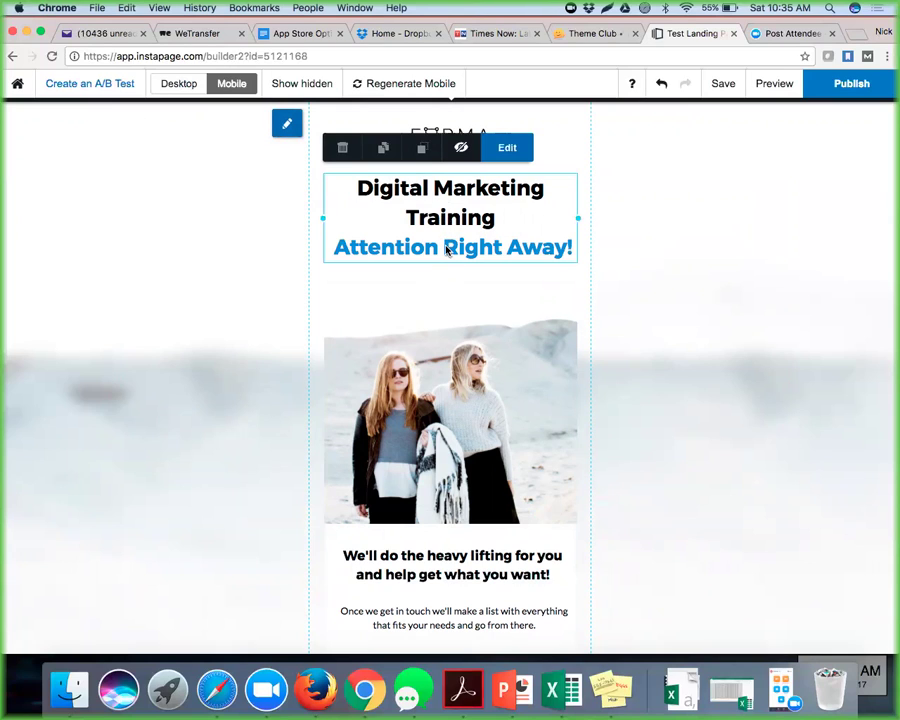
pyautogui.click(178, 86)
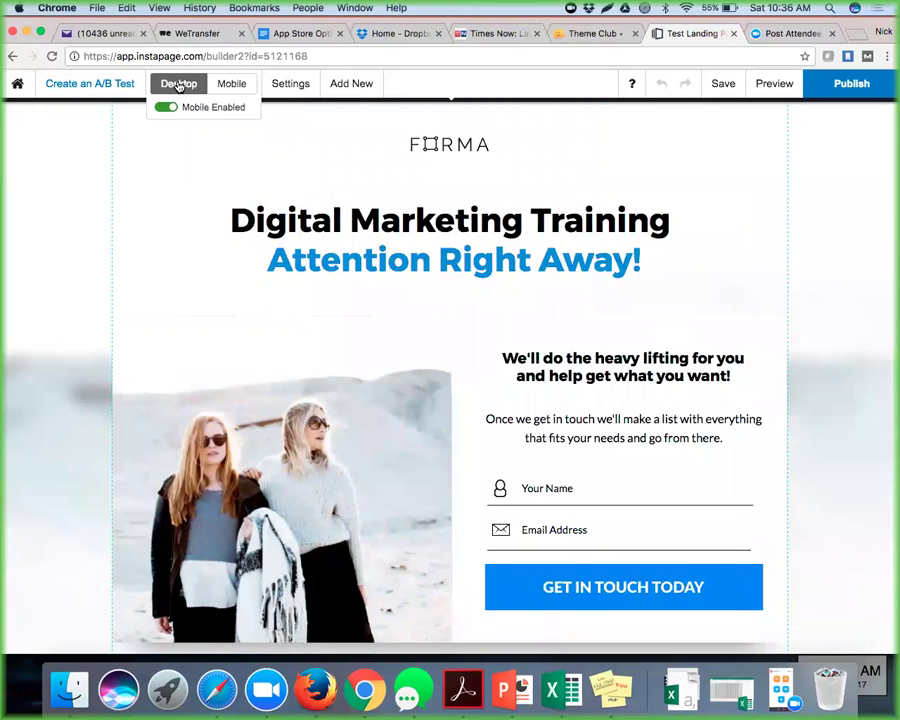
pyautogui.moveTo(132, 177)
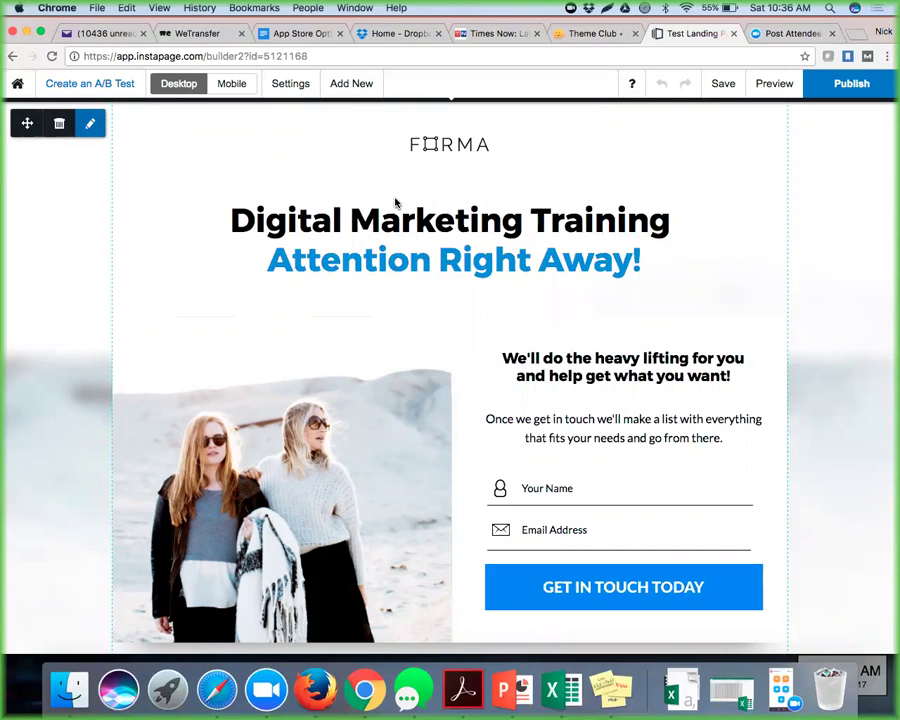
pyautogui.click(412, 236)
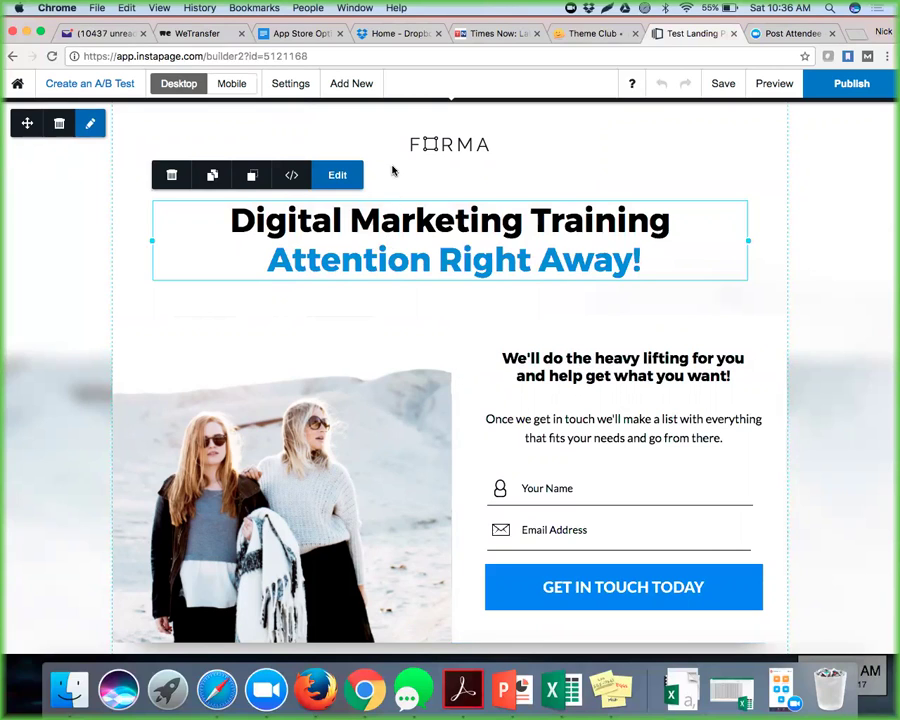
pyautogui.click(605, 590)
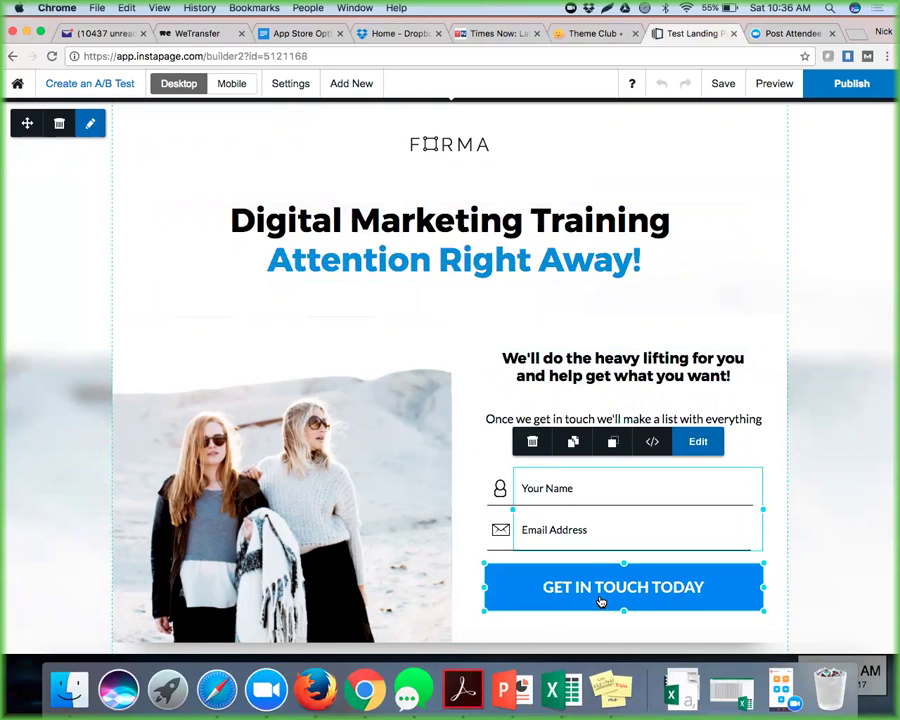
# Step: Examine the options for adding a page variation to an A/B test, without adding one
pyautogui.click(116, 86)
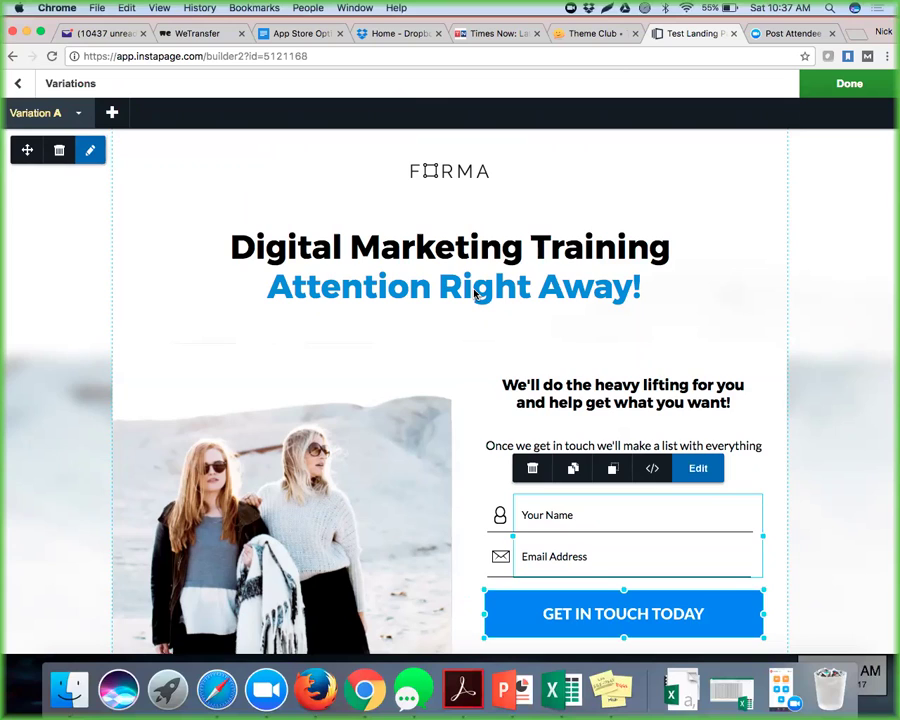
pyautogui.click(113, 114)
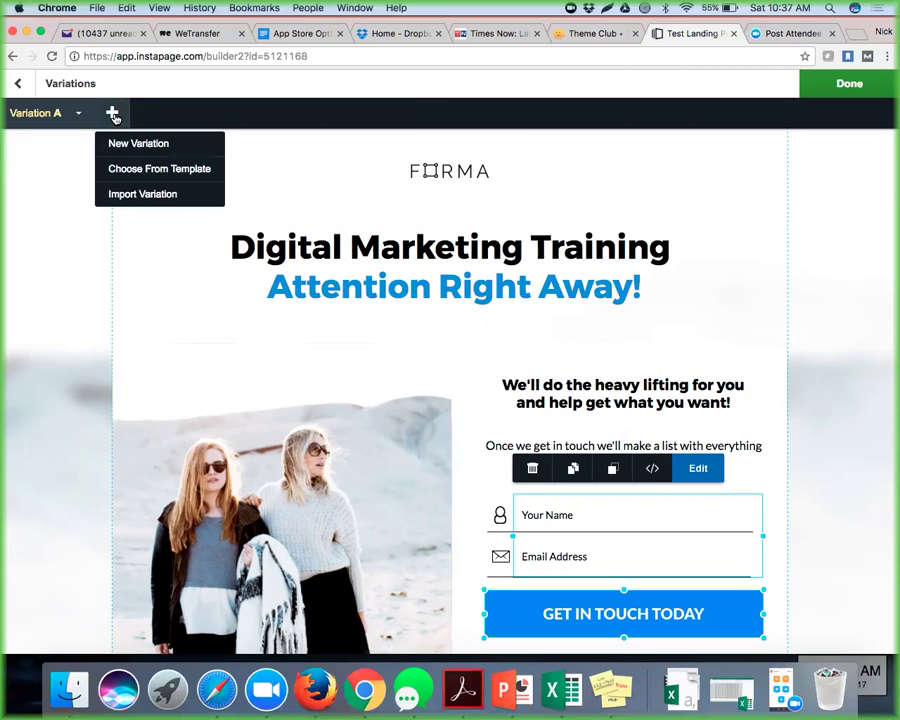
pyautogui.click(18, 85)
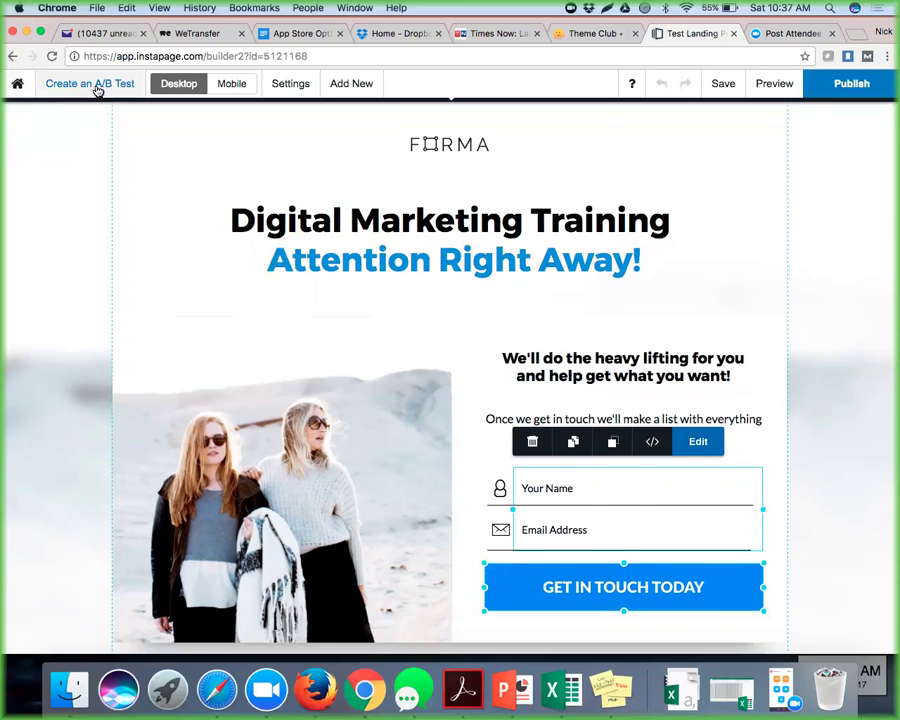
# Step: Create an A/B test by adding a new variation of the landing page
pyautogui.click(90, 84)
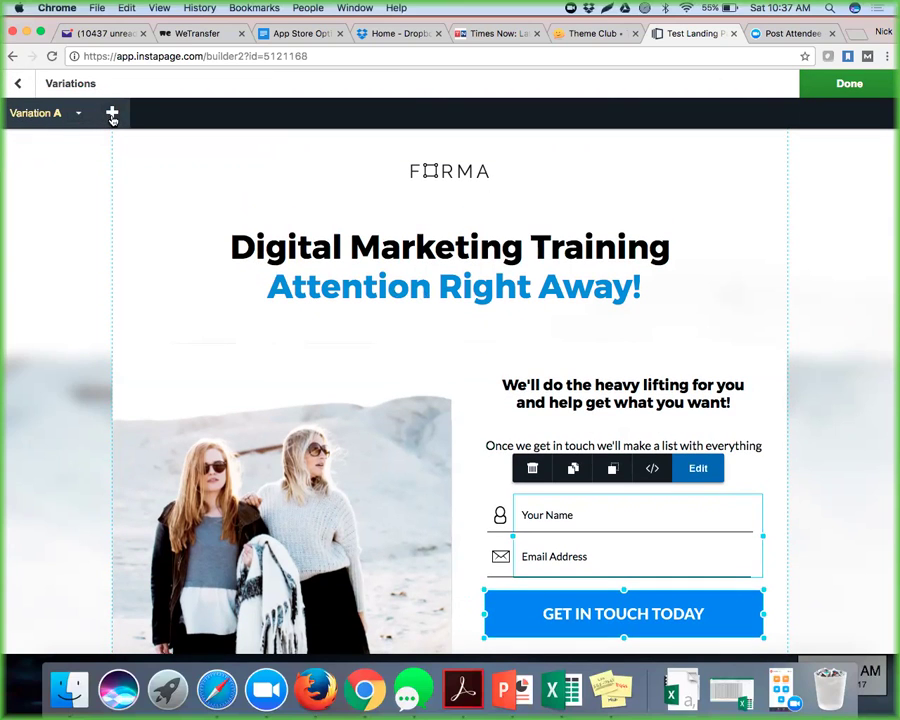
pyautogui.click(112, 115)
pyautogui.click(149, 145)
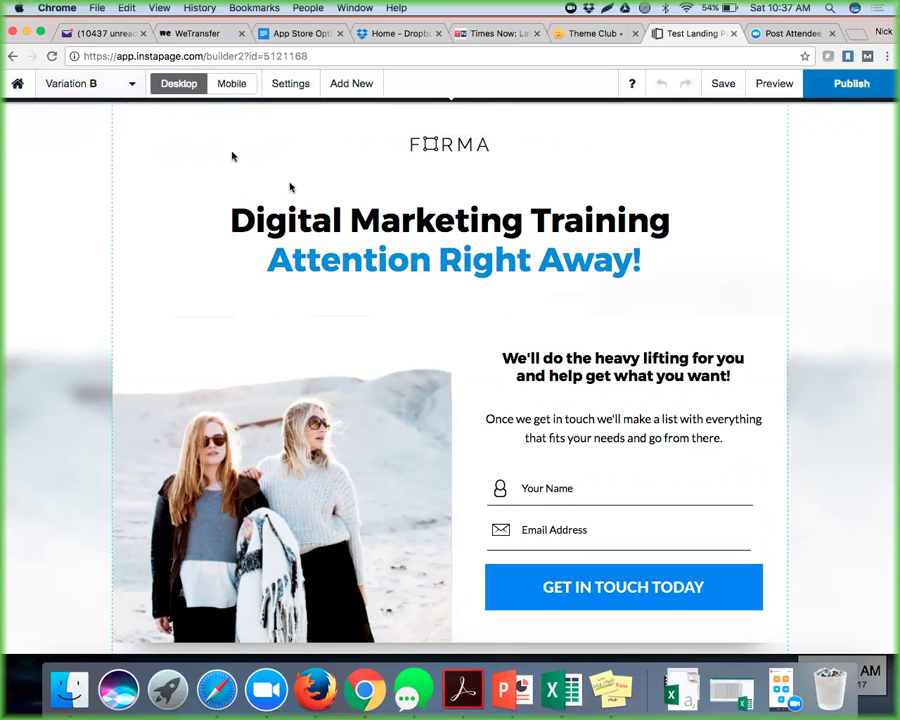
pyautogui.click(338, 218)
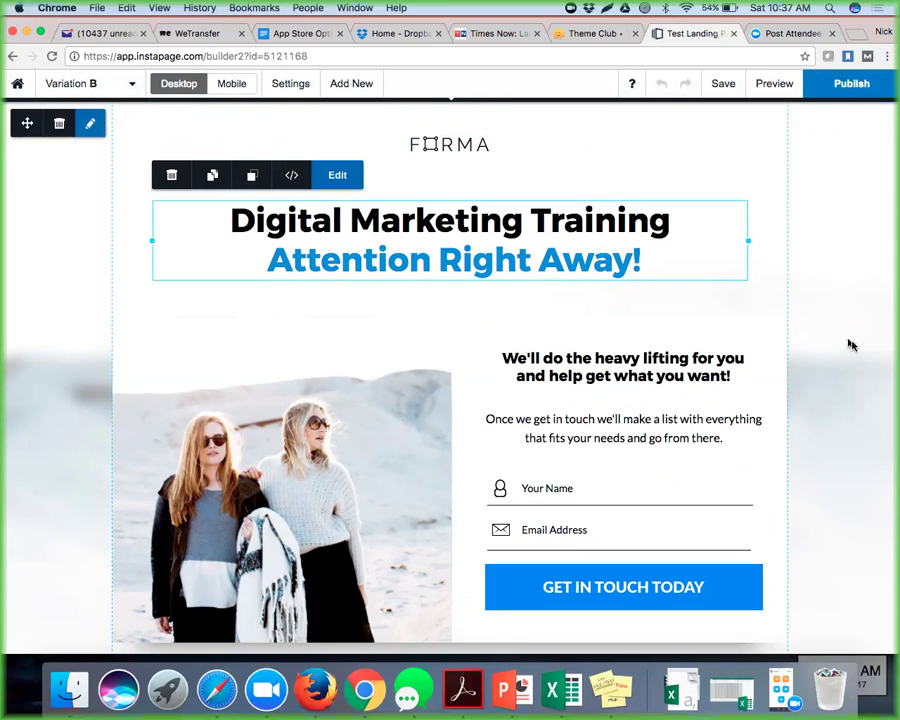
pyautogui.click(852, 382)
pyautogui.scroll(-2, 847, 384)
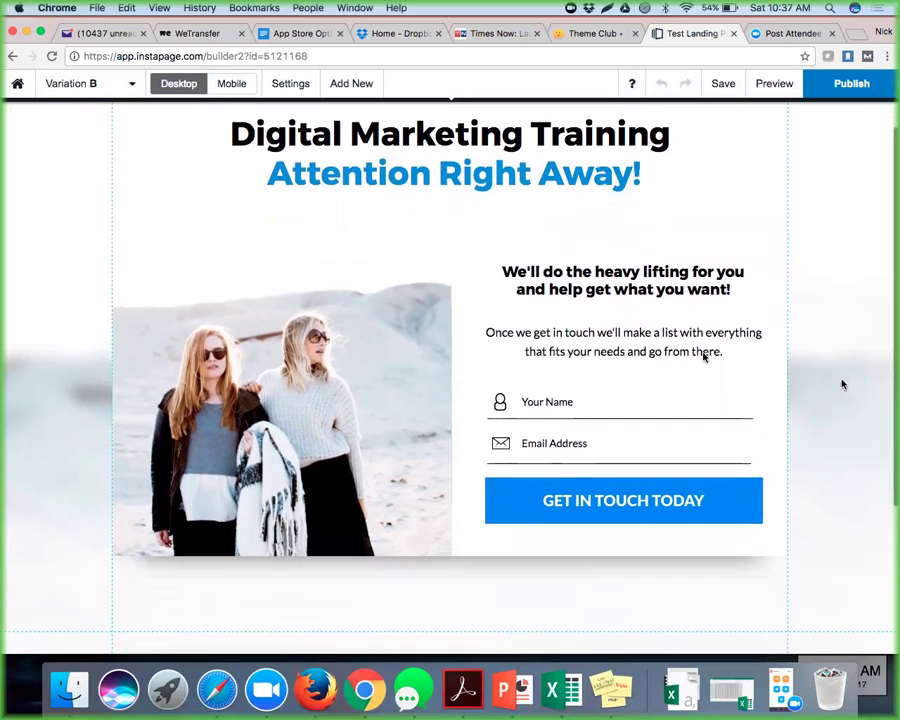
# Step: Move the photo of the two women over to the form side of Variation B and shrink it to about half its size
pyautogui.click(284, 399)
pyautogui.moveTo(284, 399); pyautogui.dragTo(610, 395)
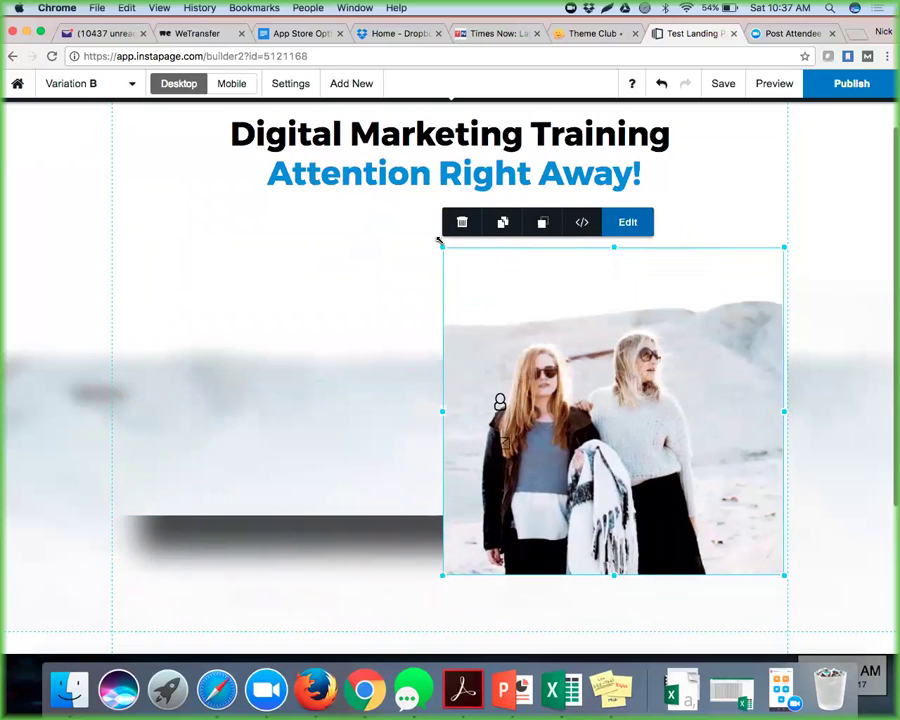
pyautogui.moveTo(440, 246); pyautogui.dragTo(607, 362)
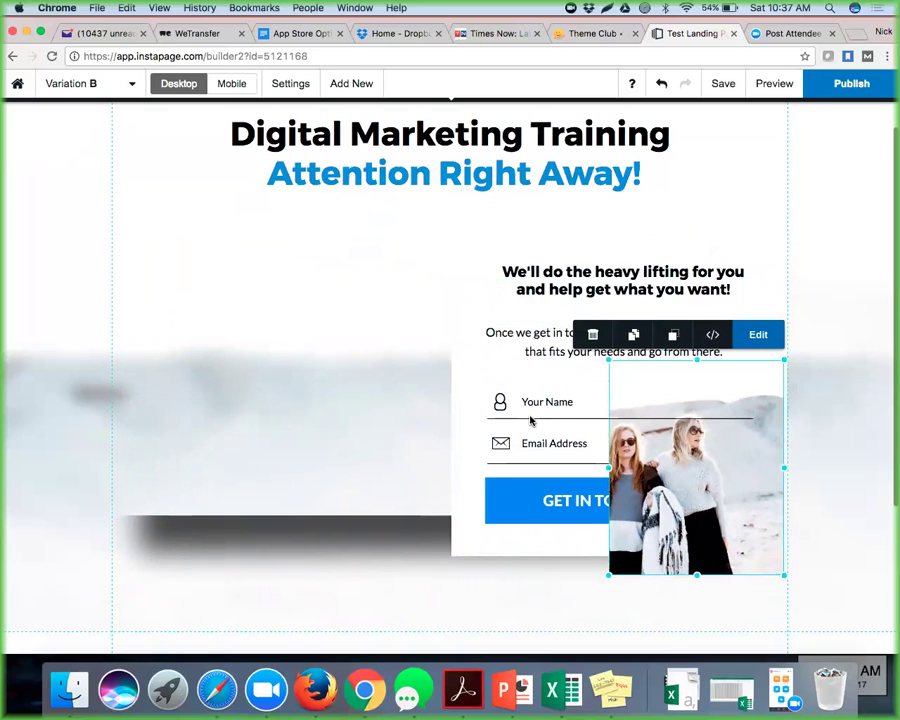
pyautogui.click(541, 419)
pyautogui.click(362, 448)
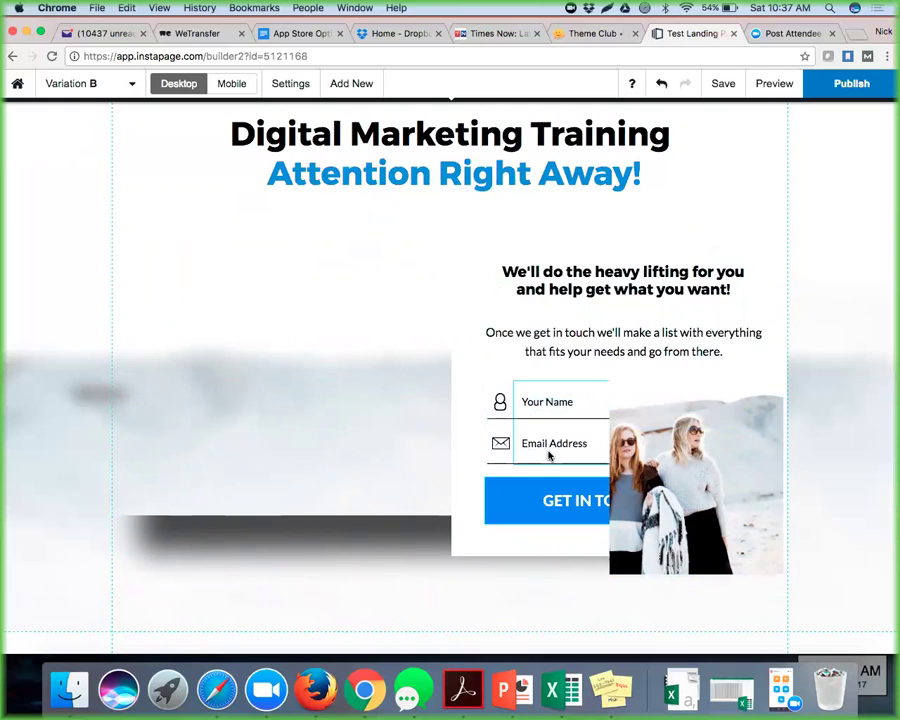
# Step: Move the contact form with its button and the white background box to the left half of the page section
pyautogui.click(553, 441)
pyautogui.moveTo(553, 441); pyautogui.dragTo(220, 421)
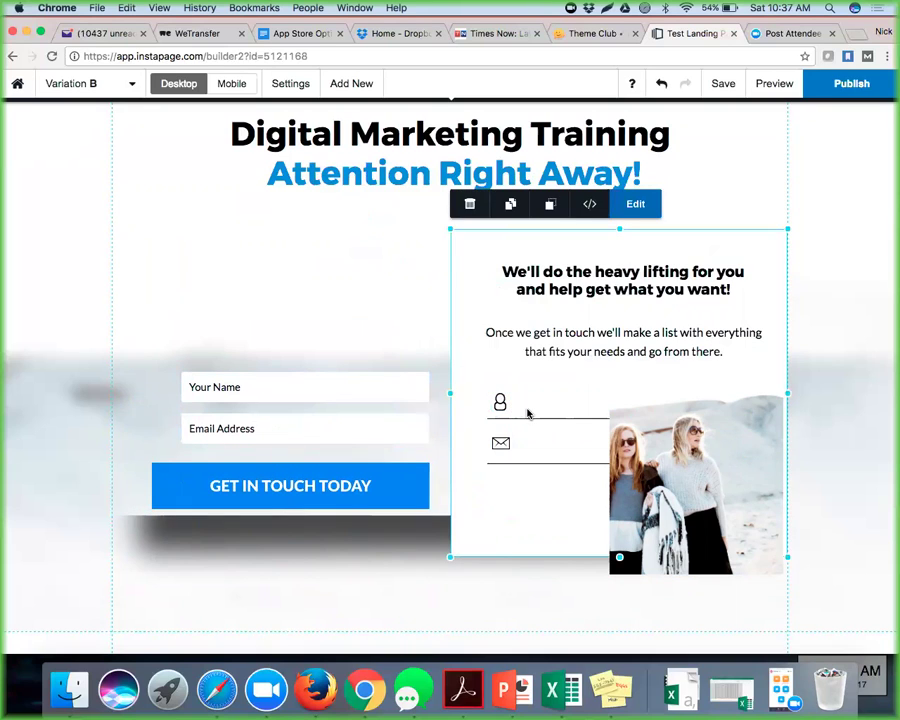
pyautogui.moveTo(481, 249); pyautogui.dragTo(157, 241)
# Step: Move the "We'll do the heavy lifting" heading and the "Once we get in touch" paragraph into the white box above the form
pyautogui.click(556, 282)
pyautogui.moveTo(558, 283); pyautogui.dragTo(227, 263)
pyautogui.click(600, 344)
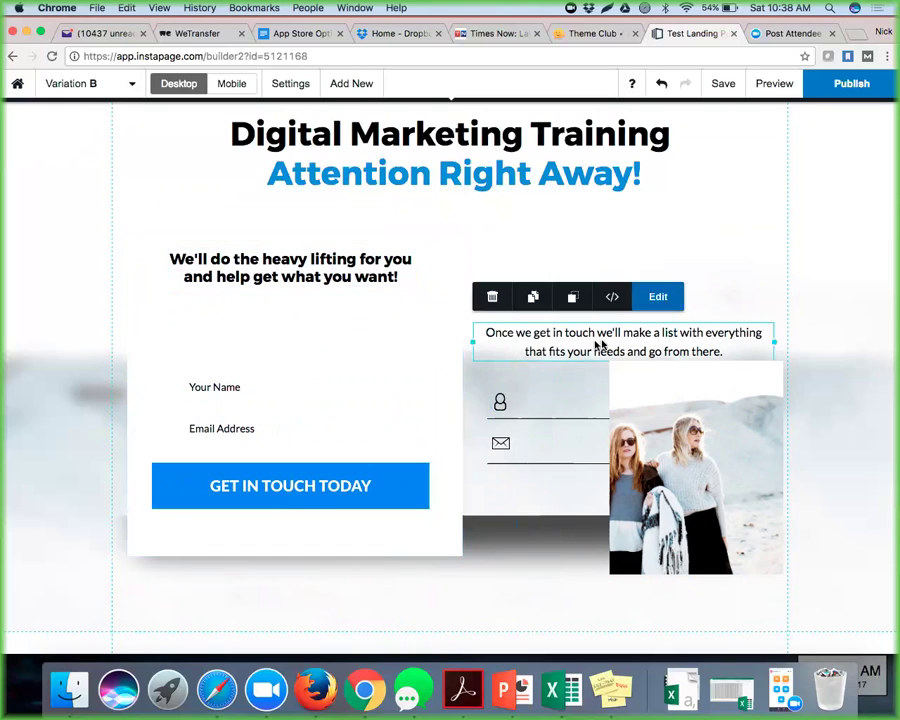
pyautogui.moveTo(602, 344); pyautogui.dragTo(283, 323)
# Step: Place the upper divider line beneath the Your Name field and the person icon beside that field
pyautogui.click(550, 410)
pyautogui.moveTo(550, 410); pyautogui.dragTo(219, 406)
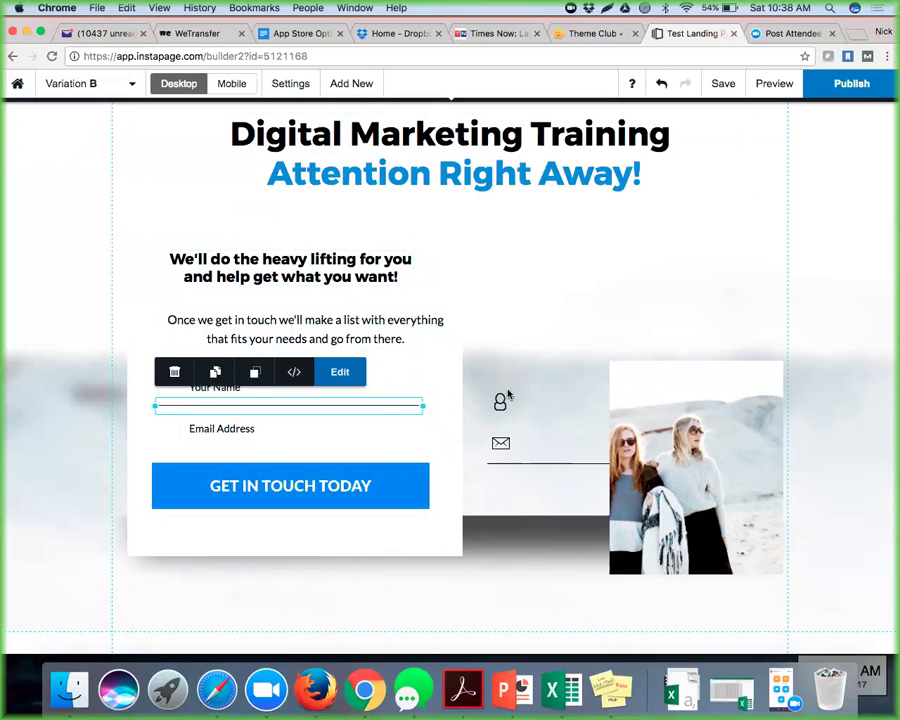
pyautogui.click(500, 401)
pyautogui.moveTo(500, 401); pyautogui.dragTo(168, 388)
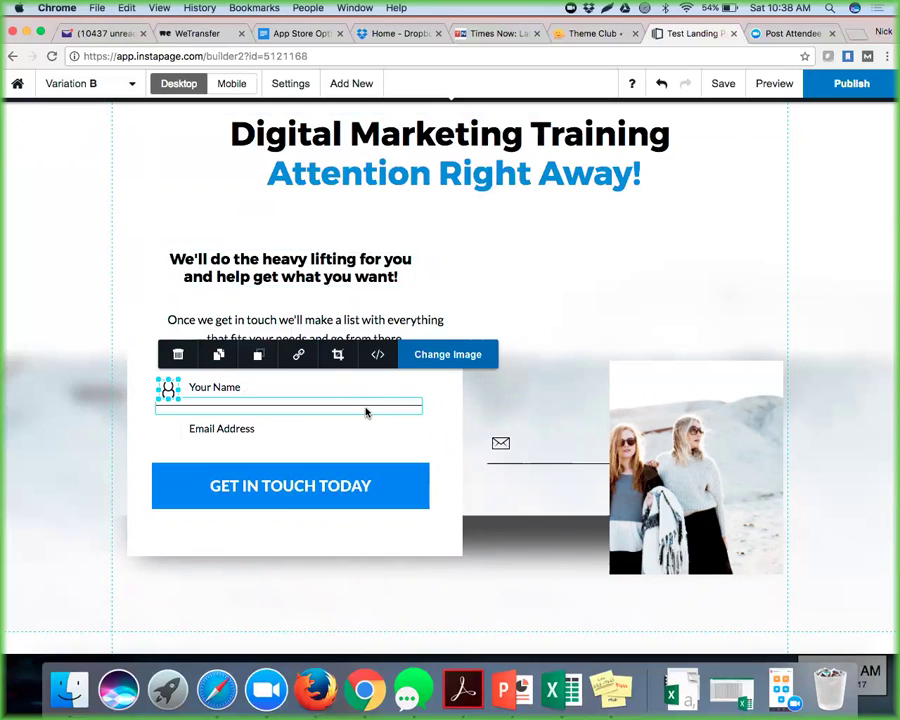
# Step: Place the envelope icon beside the Email Address field and the remaining divider line beneath that field
pyautogui.click(502, 446)
pyautogui.moveTo(503, 447); pyautogui.dragTo(167, 433)
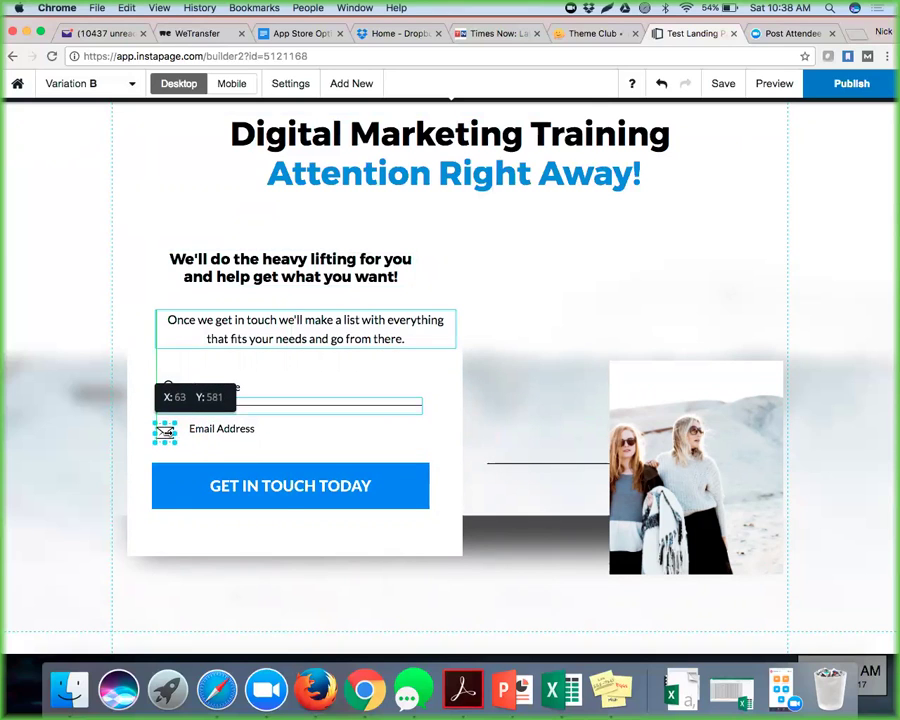
pyautogui.click(526, 465)
pyautogui.moveTo(526, 465); pyautogui.dragTo(195, 449)
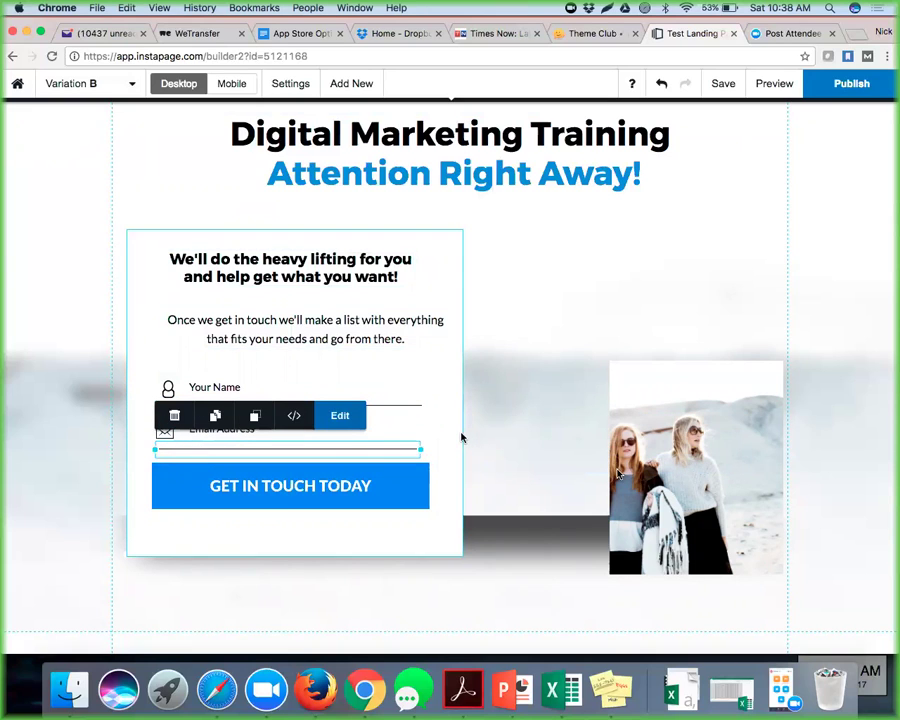
# Step: Move the photo flush against the white form box and enlarge it to fill the right half of the section
pyautogui.click(657, 487)
pyautogui.moveTo(657, 487); pyautogui.dragTo(511, 354)
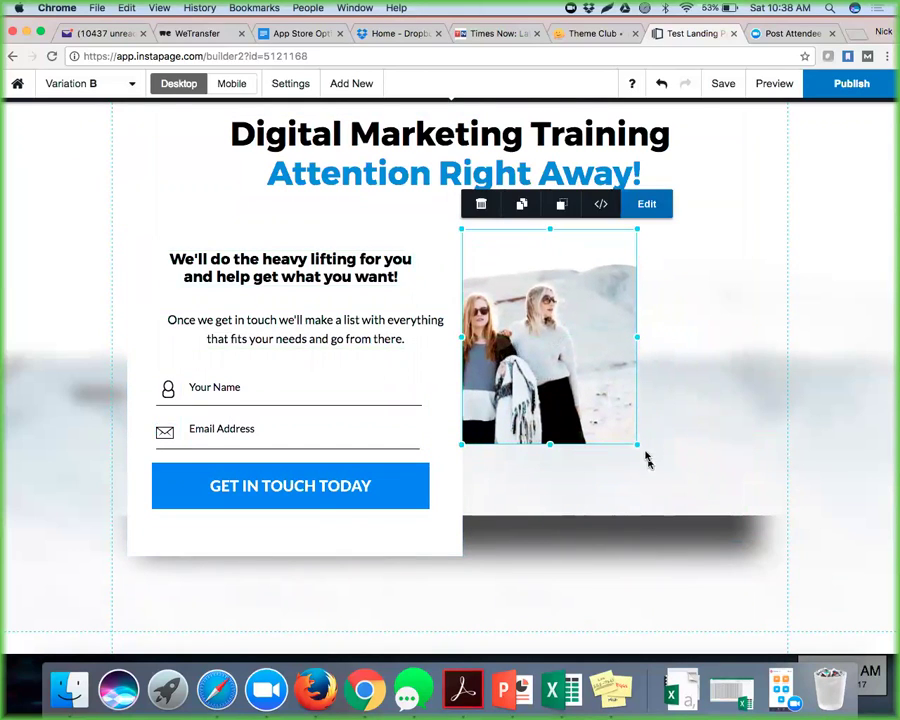
pyautogui.moveTo(637, 444); pyautogui.dragTo(781, 515)
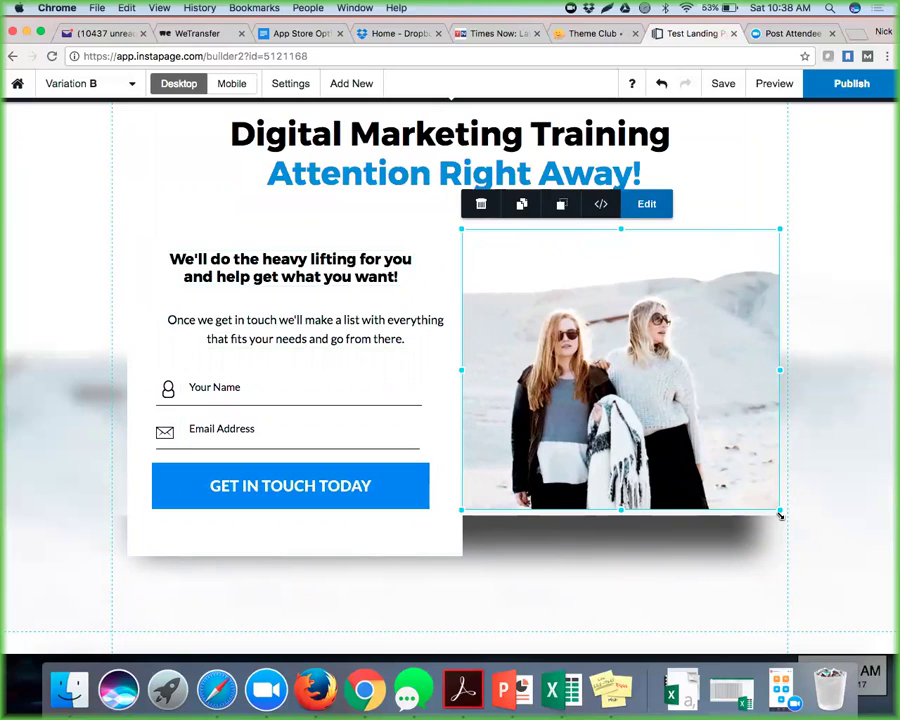
pyautogui.click(856, 501)
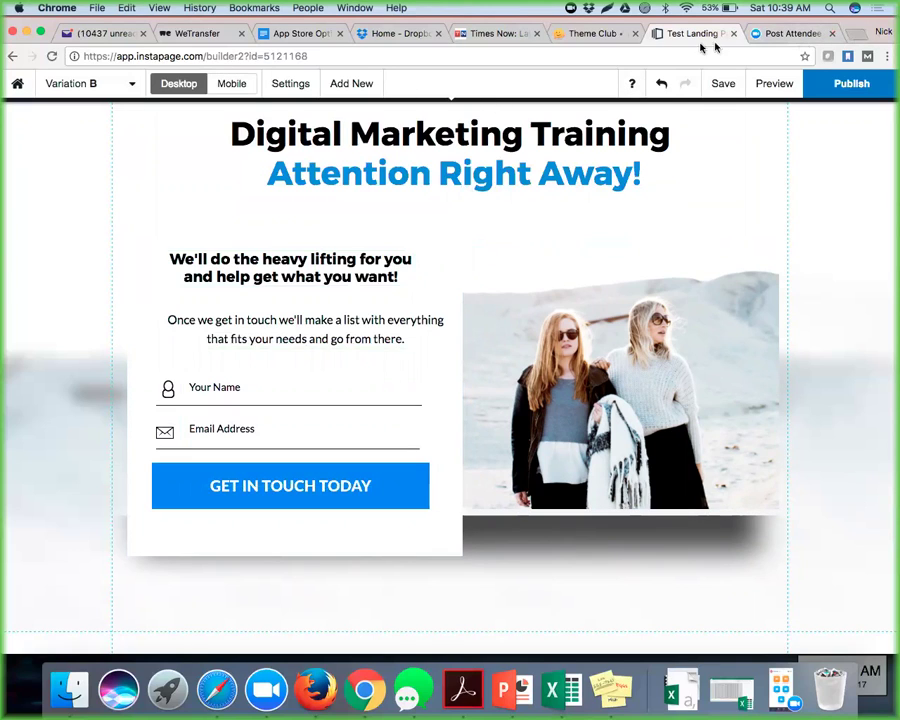
# Step: Open instapage.com in a new browser tab and log in to reach the account dashboard
pyautogui.press('super+t')
pyautogui.write('l')
pyautogui.press('BackSpace')
pyautogui.press('BackSpace')
pyautogui.write('instapage.com')
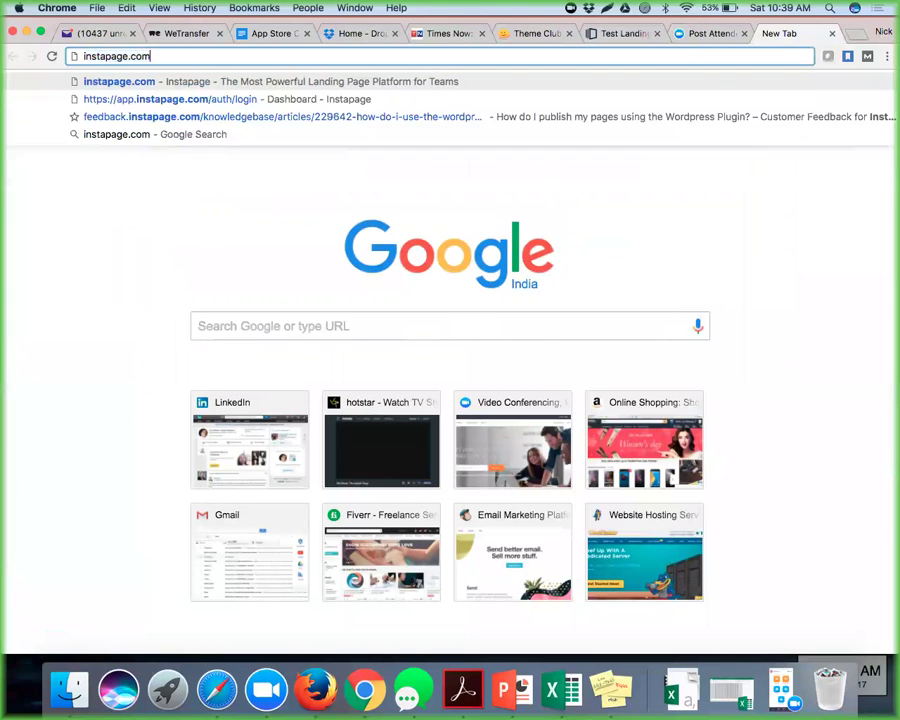
pyautogui.press('Return')
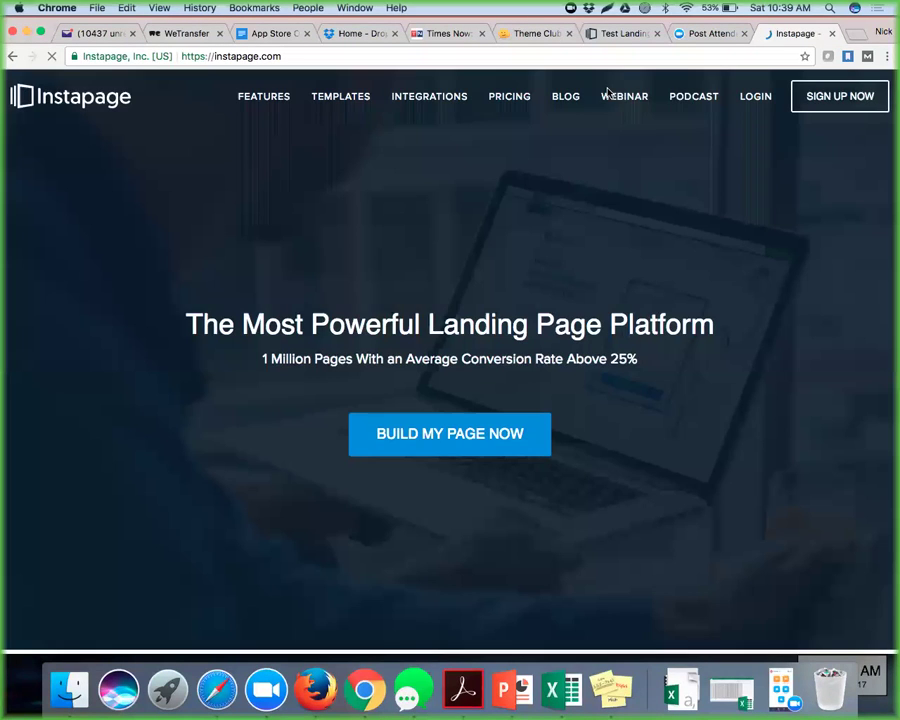
pyautogui.click(754, 100)
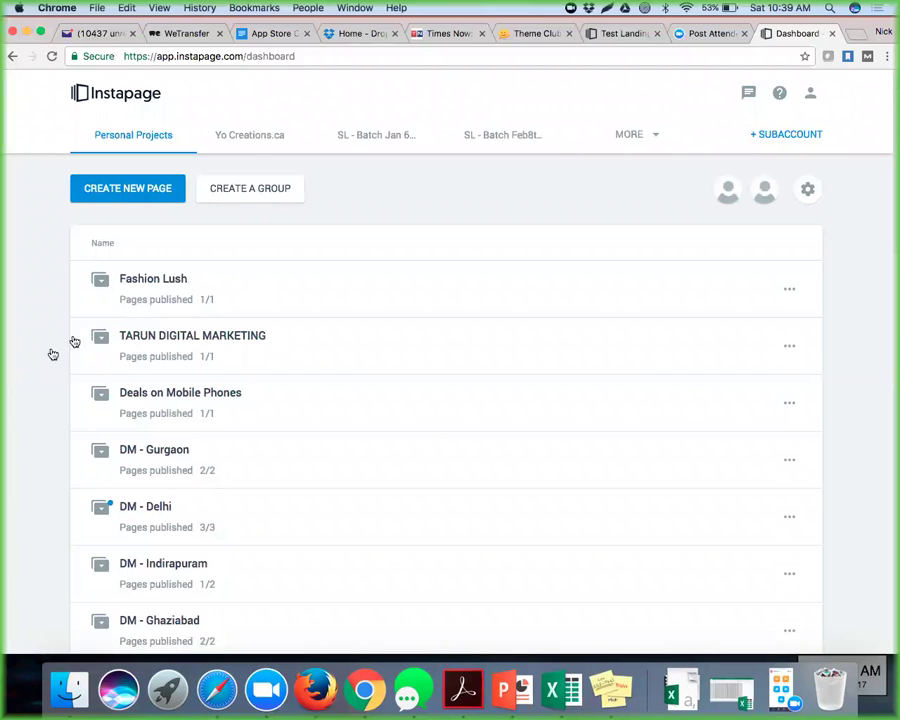
# Step: Review the landing pages in the DM - Delhi group on the dashboard, and collapse the group again
pyautogui.scroll(-5, 47, 368)
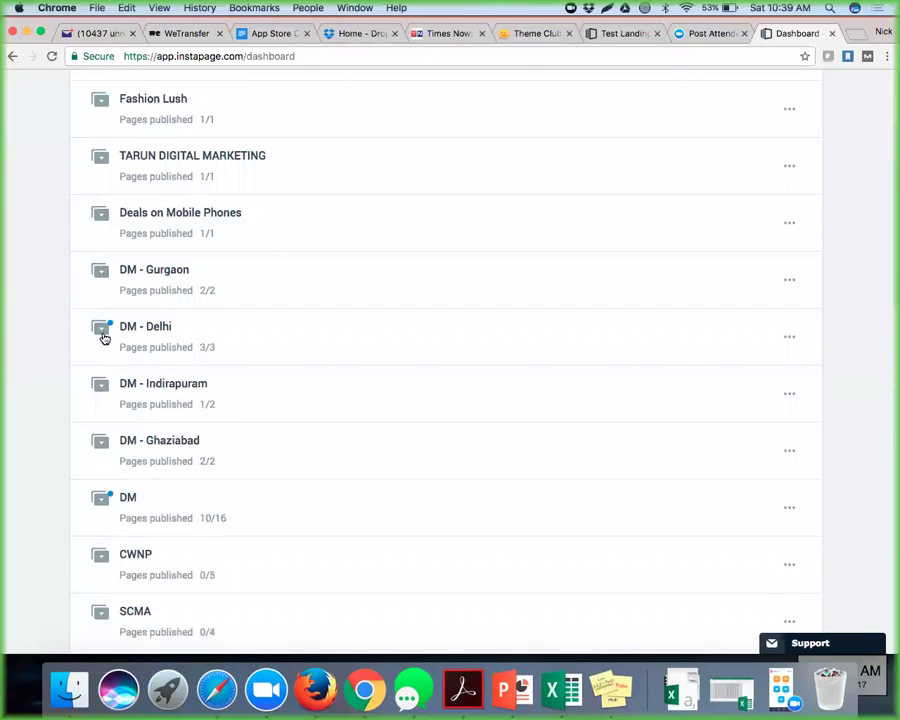
pyautogui.click(104, 338)
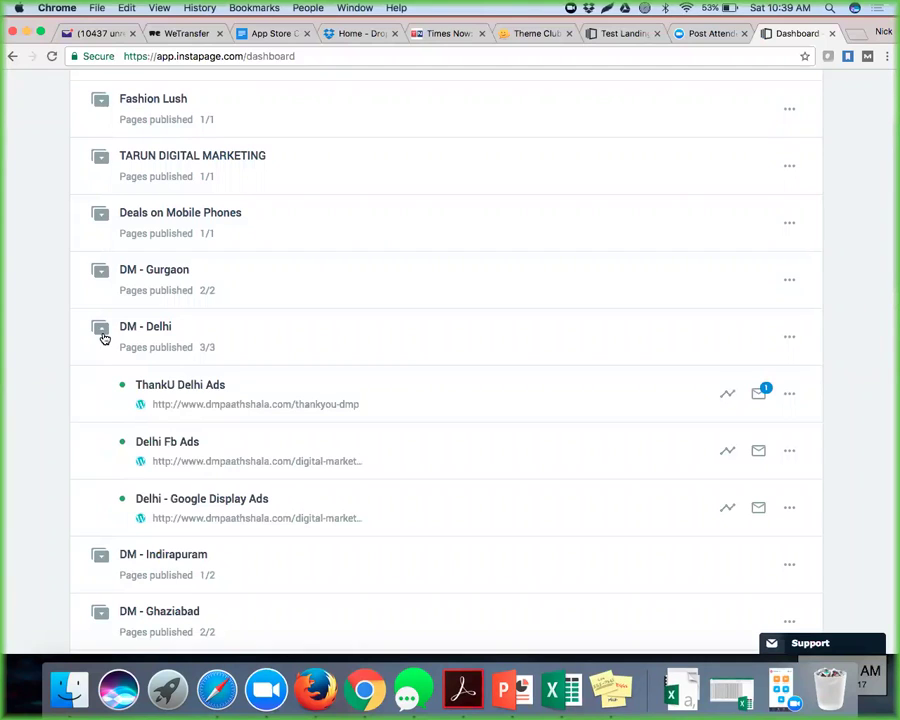
pyautogui.click(104, 338)
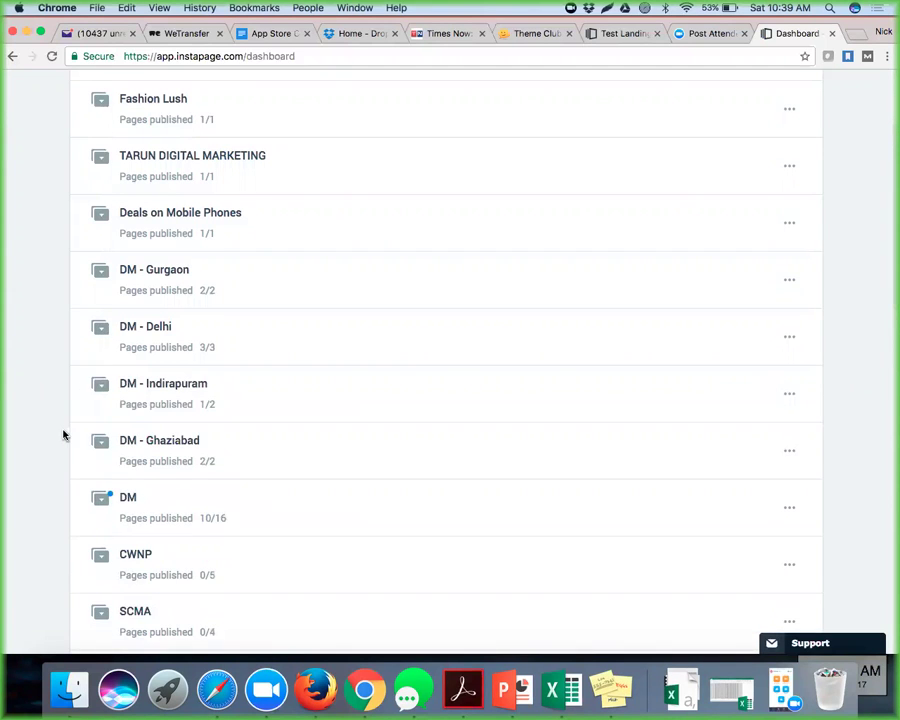
pyautogui.scroll(-2, 63, 432)
pyautogui.scroll(-2, 63, 432)
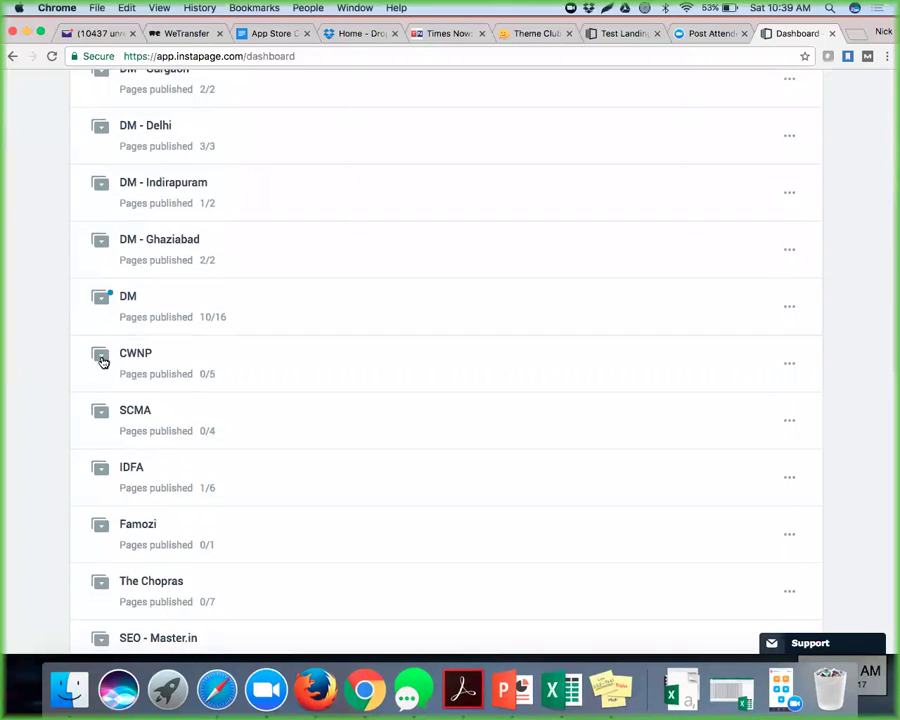
# Step: Expand the CWNP and SCMA groups and look through the landing pages they contain
pyautogui.click(102, 360)
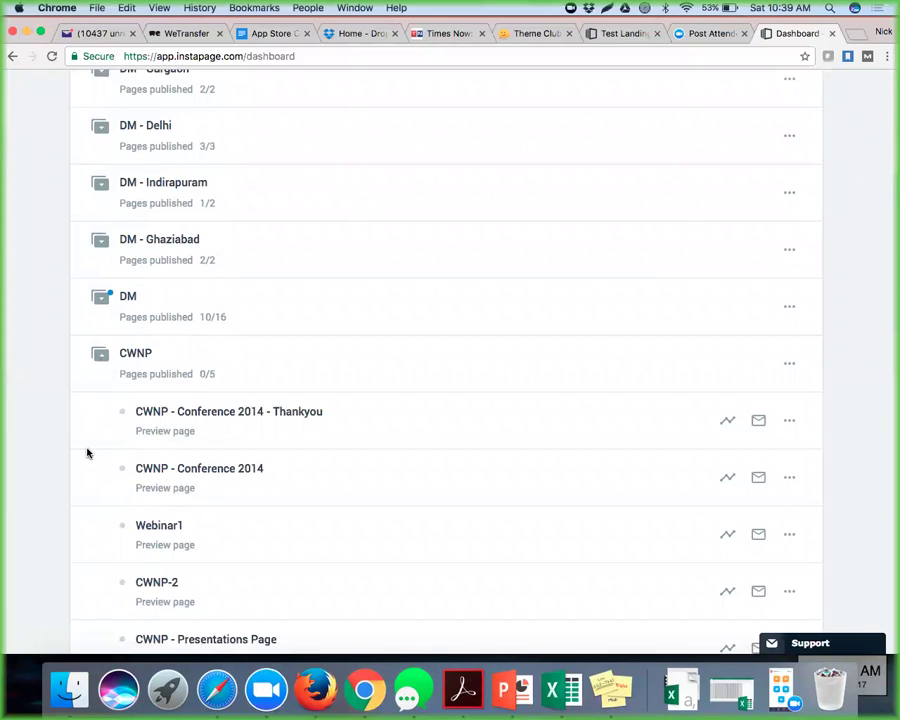
pyautogui.scroll(-6, 87, 453)
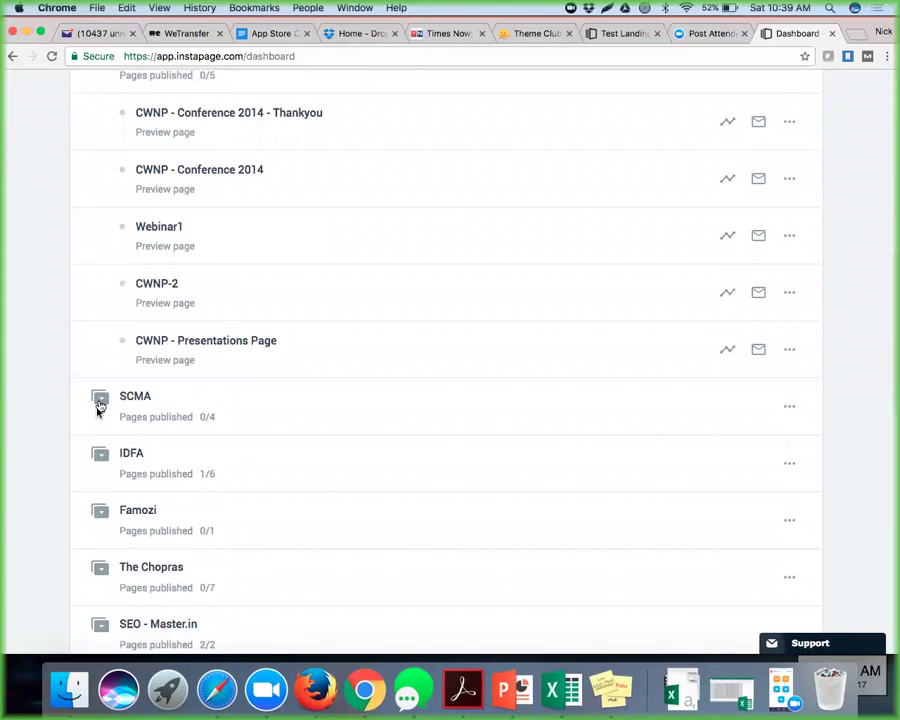
pyautogui.click(99, 402)
pyautogui.scroll(-1, 83, 484)
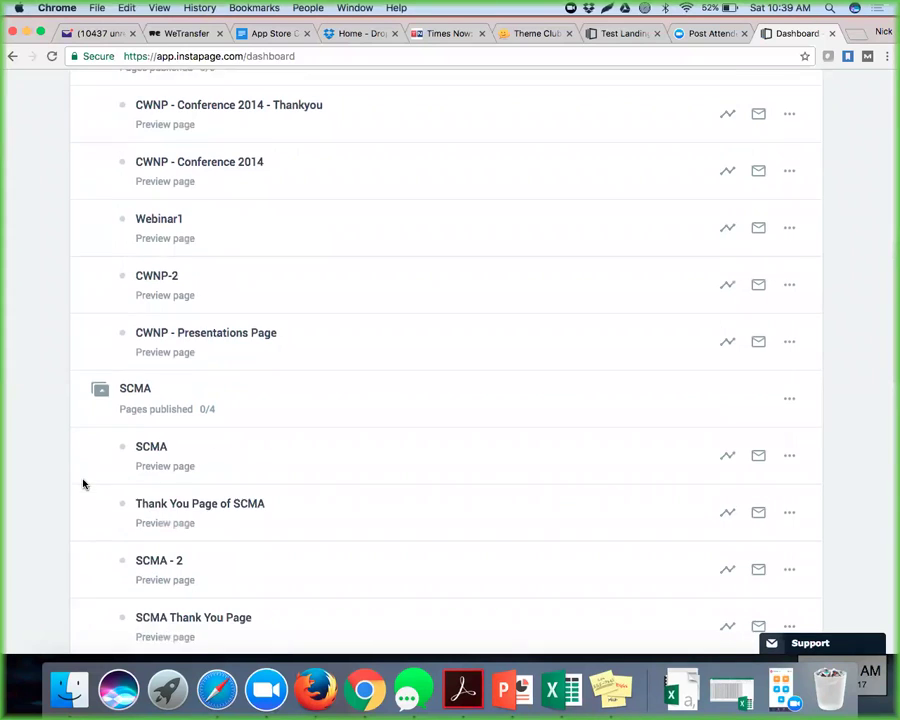
pyautogui.scroll(-1, 83, 484)
pyautogui.scroll(-4, 83, 484)
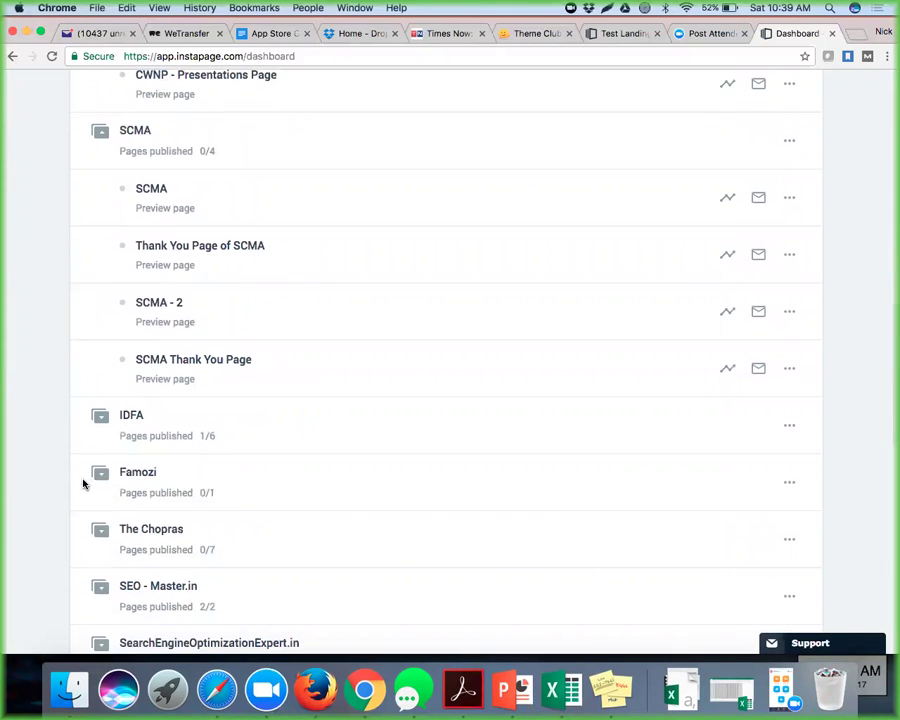
# Step: Look through the landing pages in the IDFA and Famozi groups, collapsing each group again
pyautogui.click(96, 418)
pyautogui.scroll(-1, 99, 423)
pyautogui.scroll(-2, 97, 421)
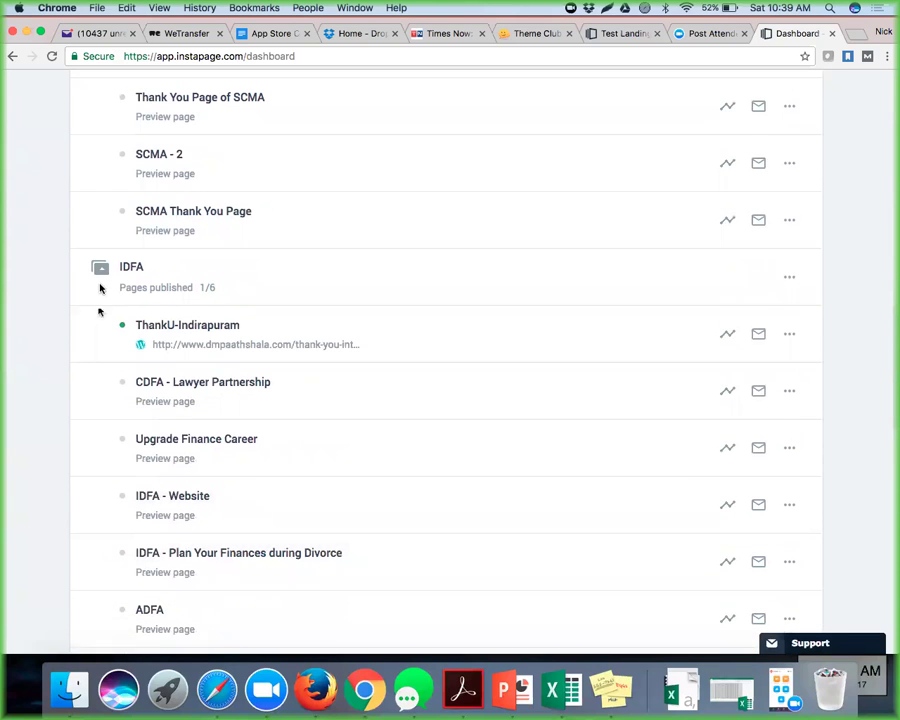
pyautogui.click(101, 278)
pyautogui.scroll(-1, 99, 277)
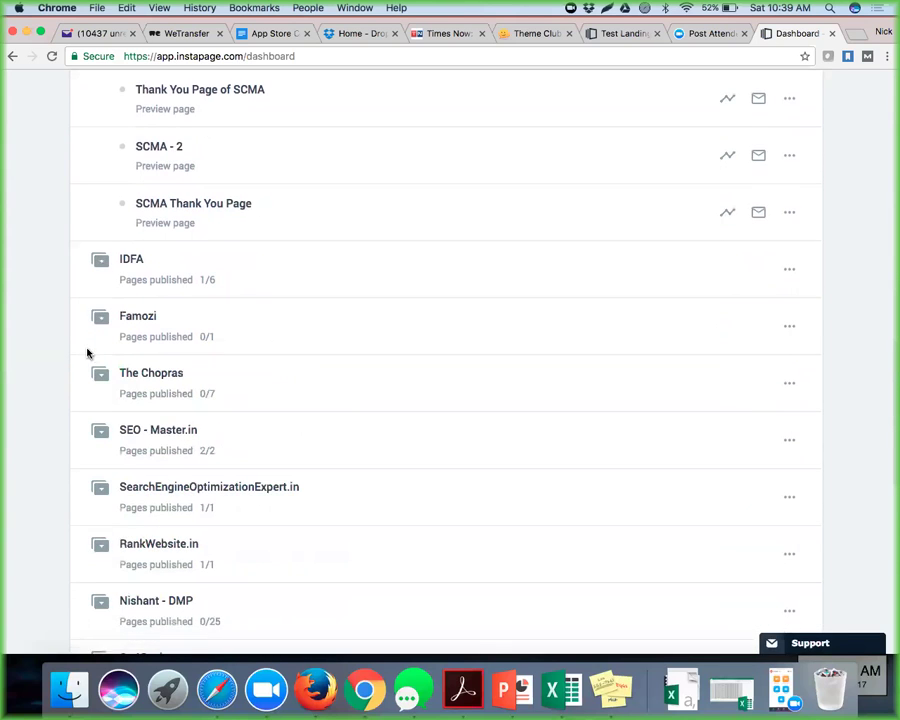
pyautogui.click(100, 279)
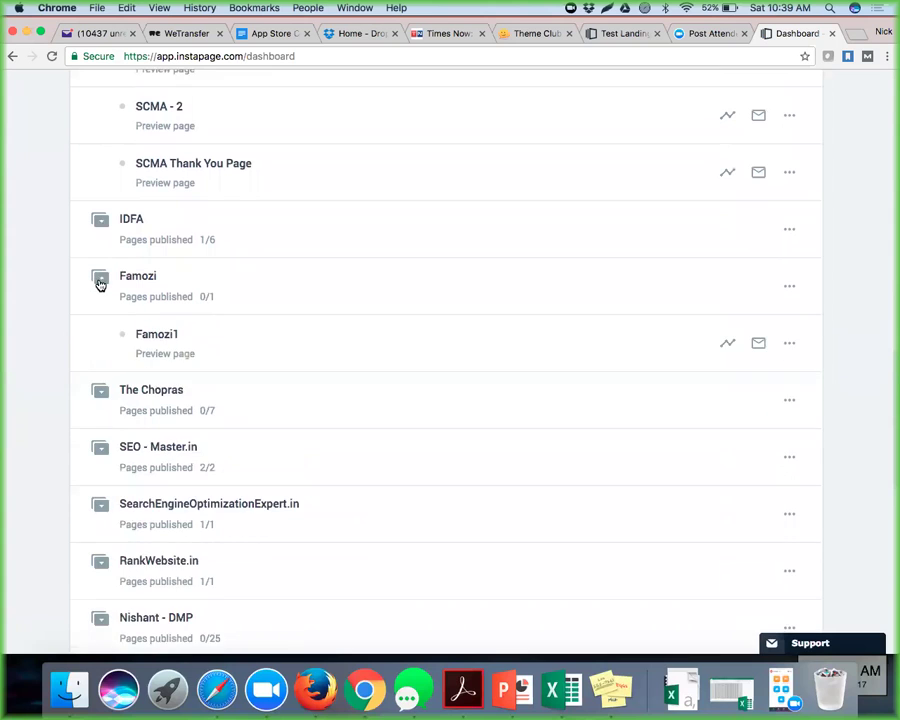
pyautogui.click(99, 282)
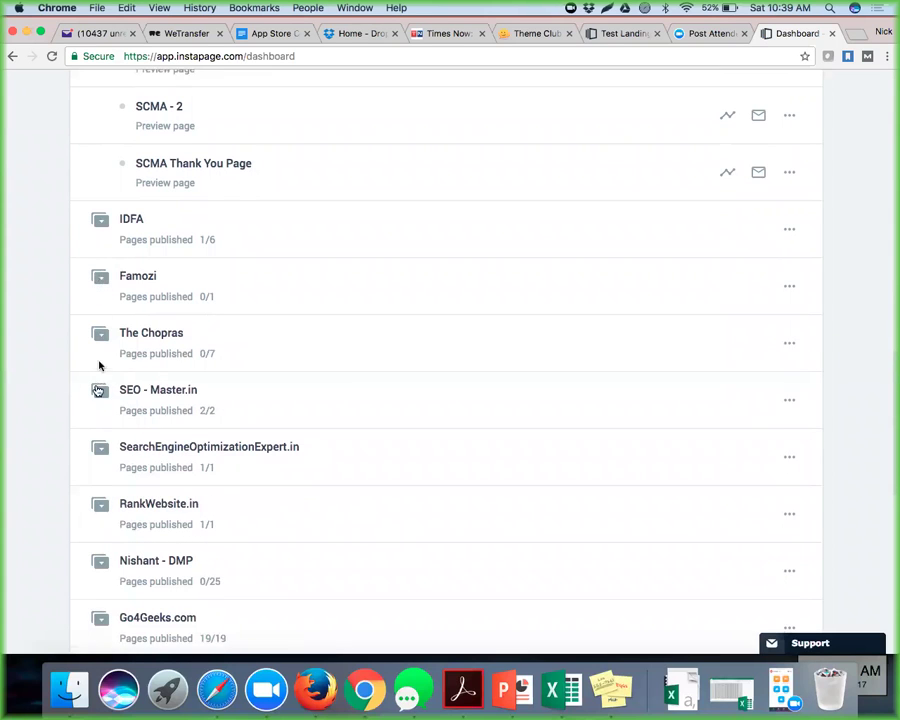
# Step: Expand the SEO - Master.in group and open the analytics of the SEO-Master-DMP page
pyautogui.click(97, 396)
pyautogui.scroll(-2, 78, 425)
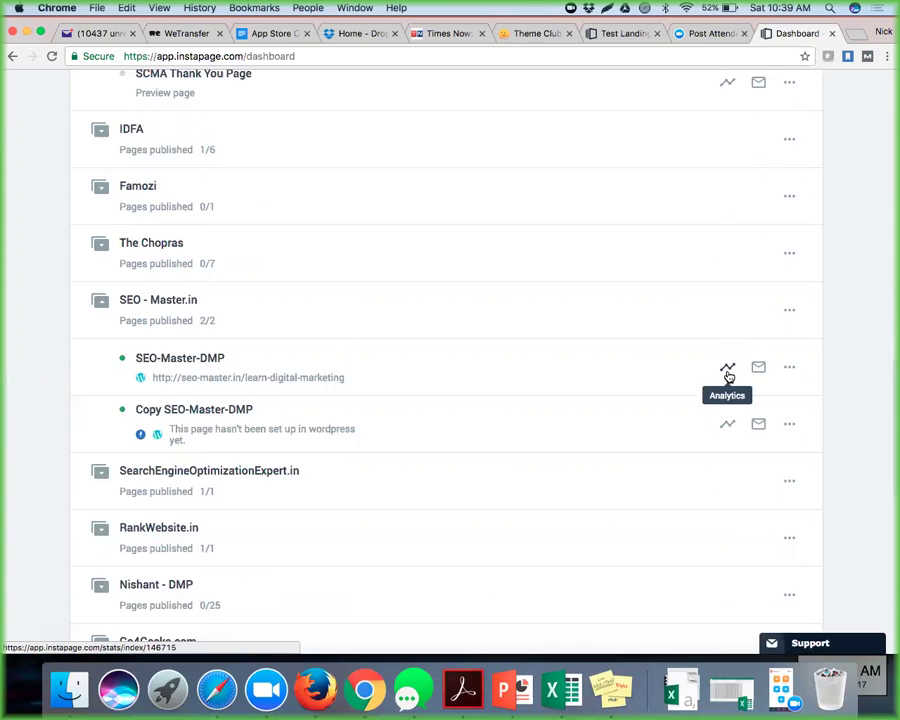
pyautogui.click(727, 371)
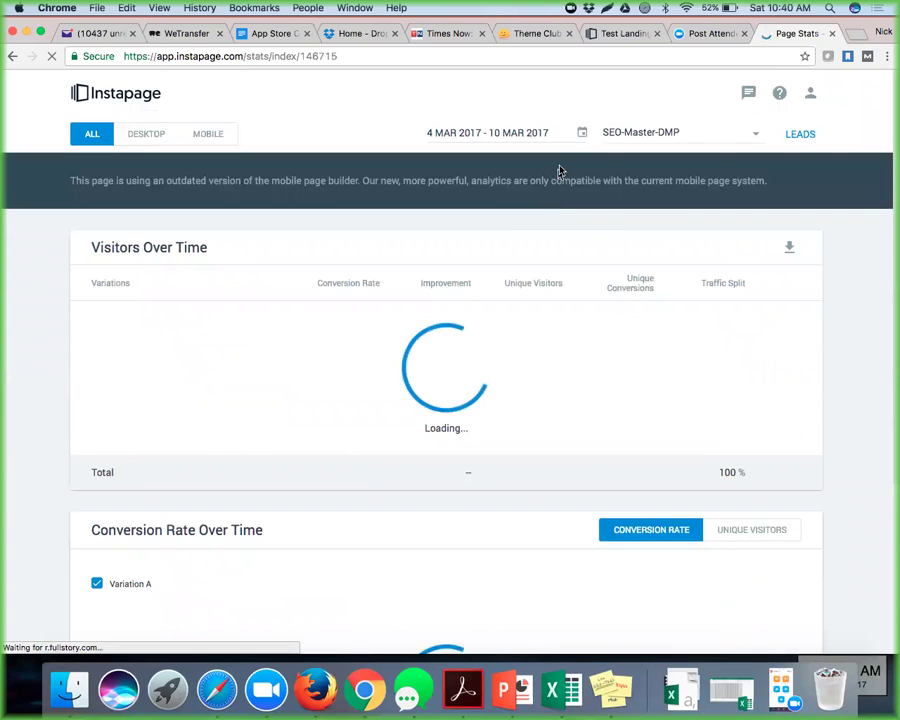
# Step: Set the analytics date range to All and examine the Visitors Over Time and Conversion Rate Over Time sections
pyautogui.click(581, 136)
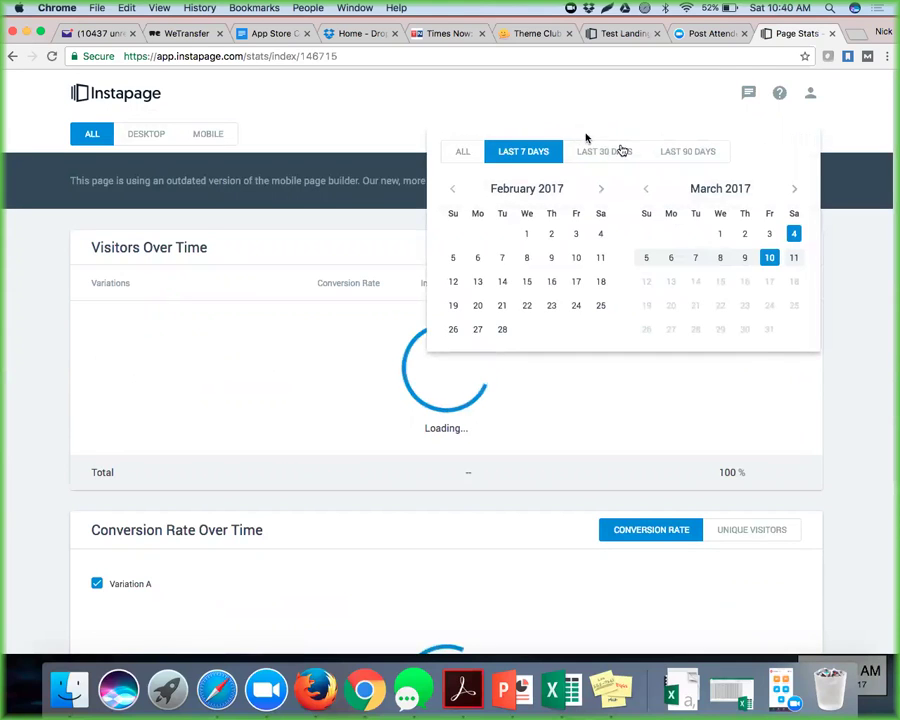
pyautogui.click(462, 154)
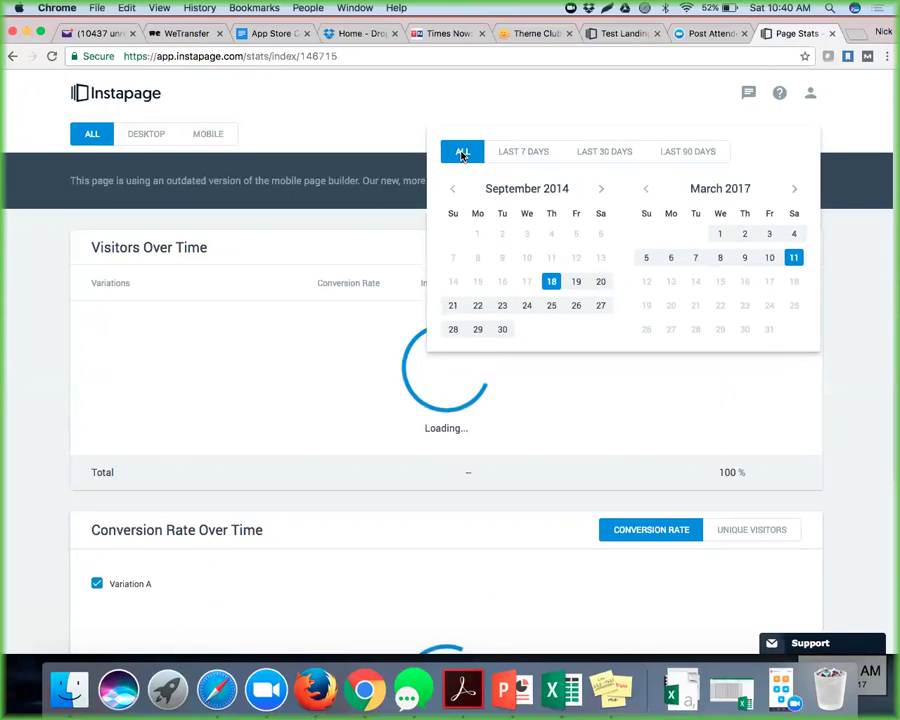
pyautogui.click(848, 255)
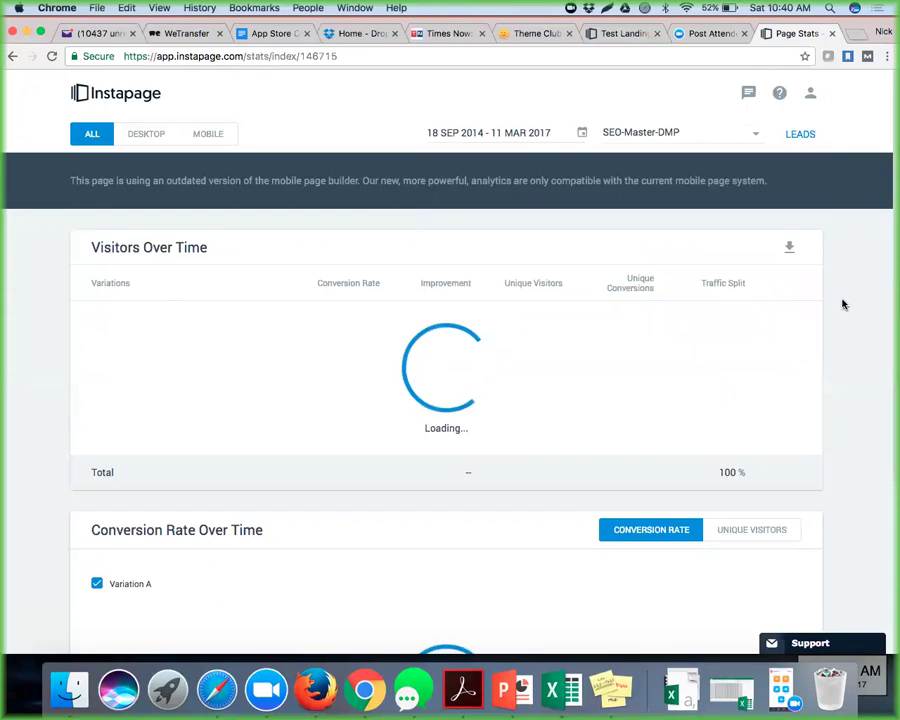
pyautogui.scroll(-5, 843, 304)
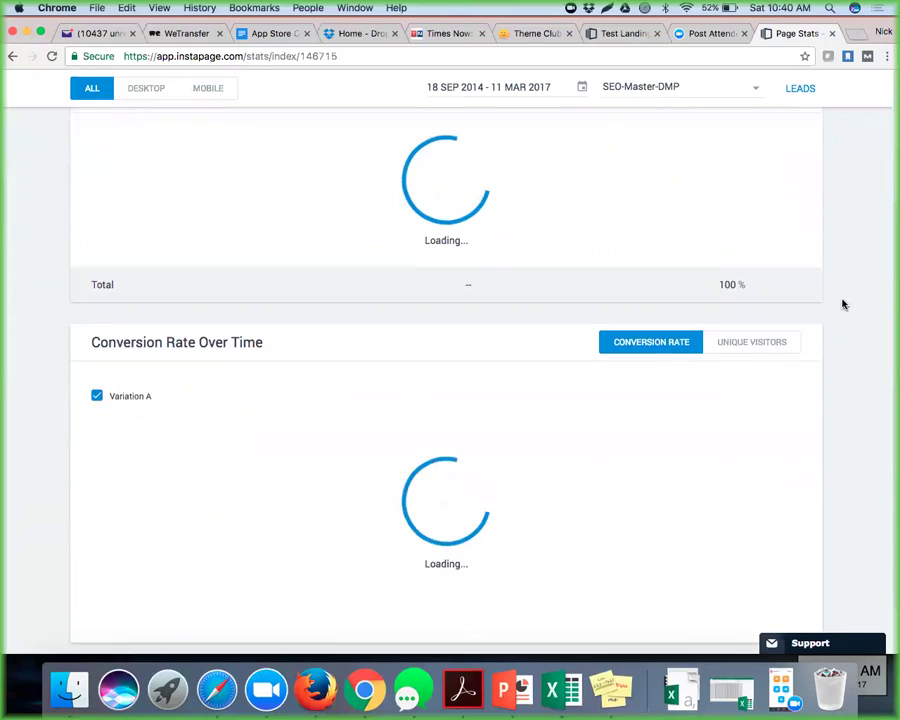
pyautogui.scroll(-2, 843, 304)
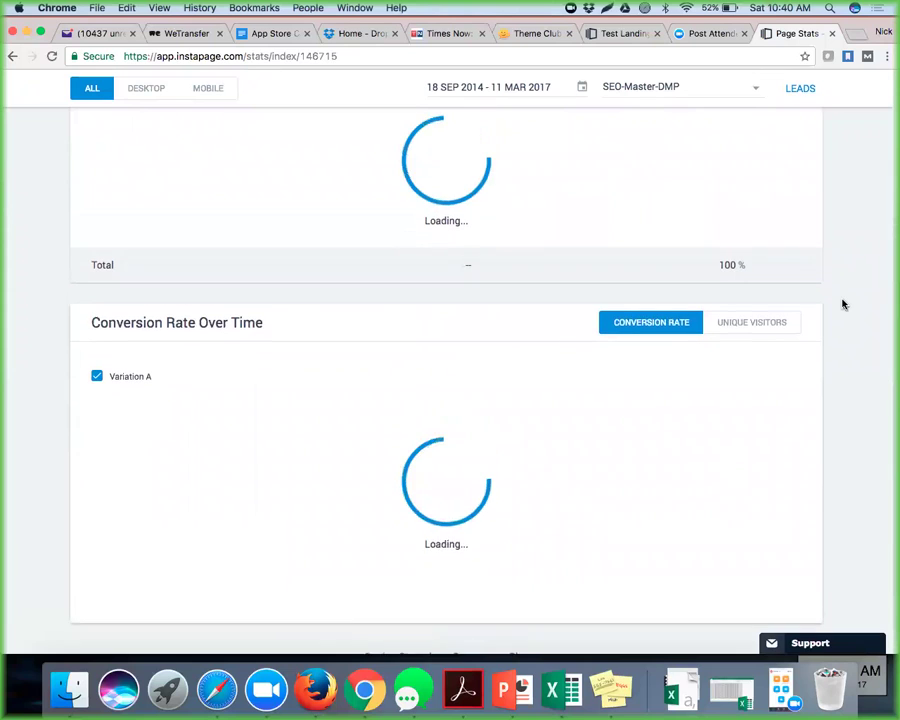
pyautogui.scroll(3, 843, 304)
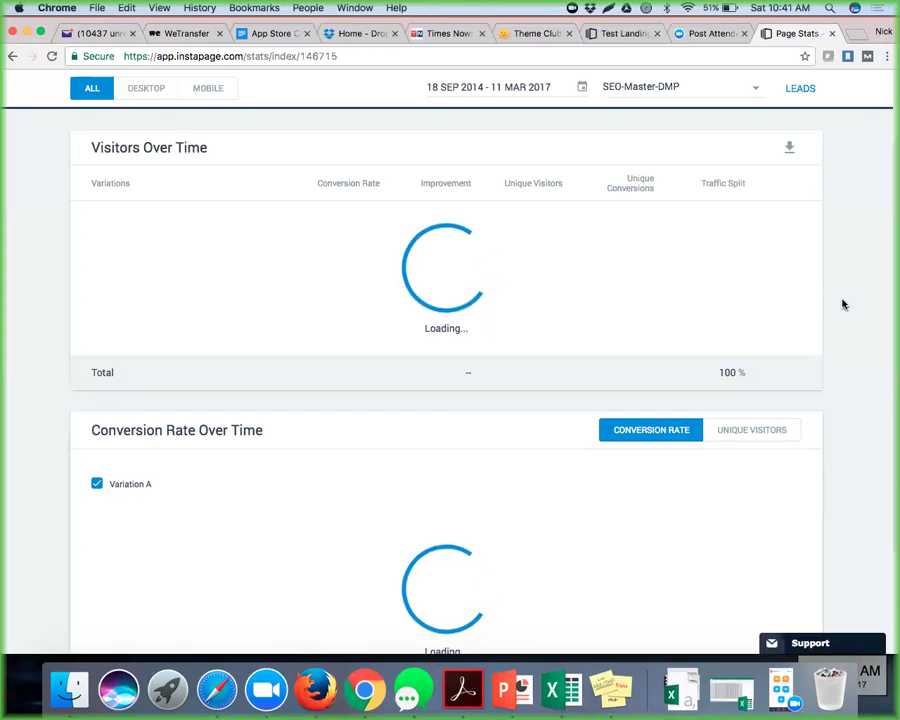
# Step: Return to the test landing page in the builder and view the options for adding another variation
pyautogui.click(620, 32)
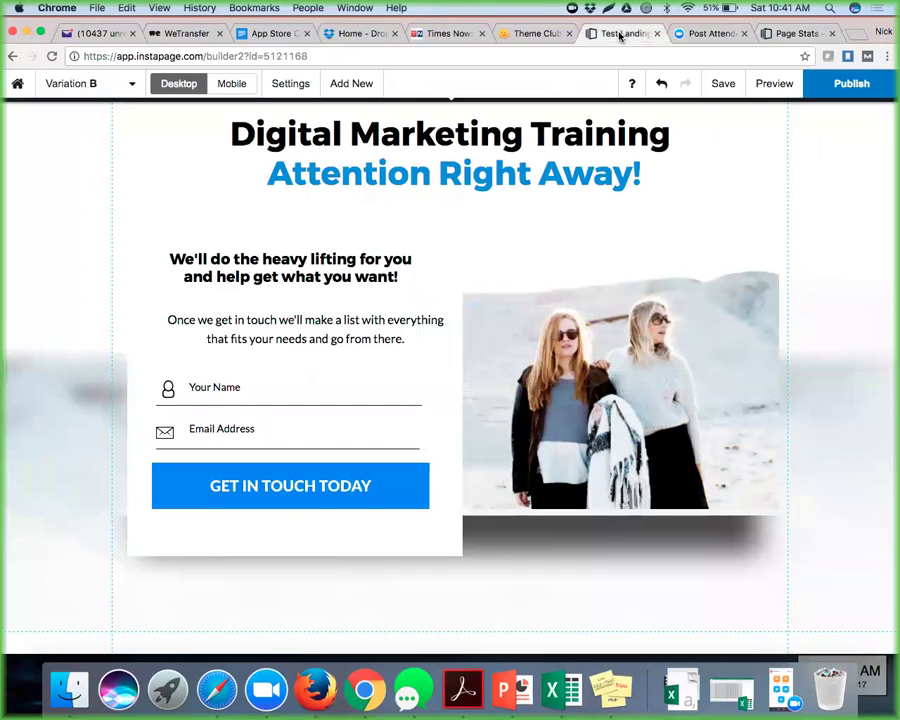
pyautogui.click(128, 88)
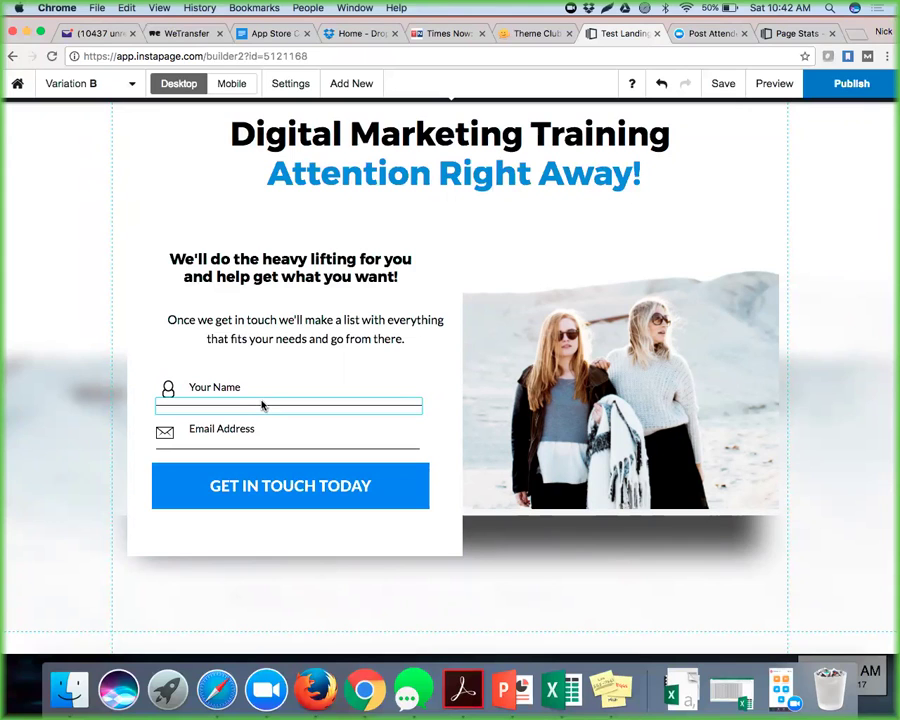
pyautogui.click(134, 88)
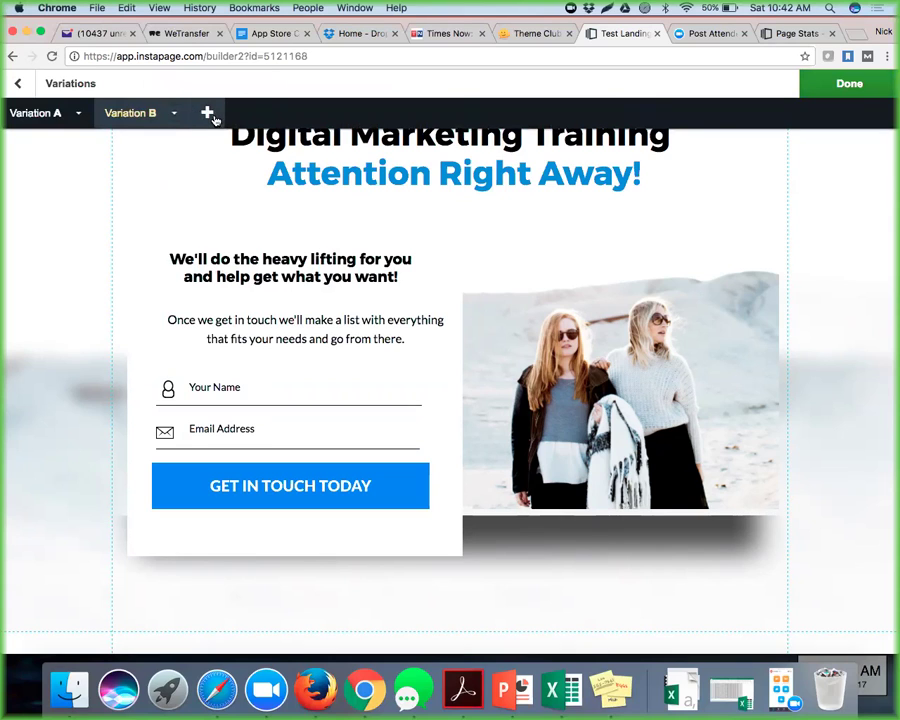
pyautogui.click(211, 116)
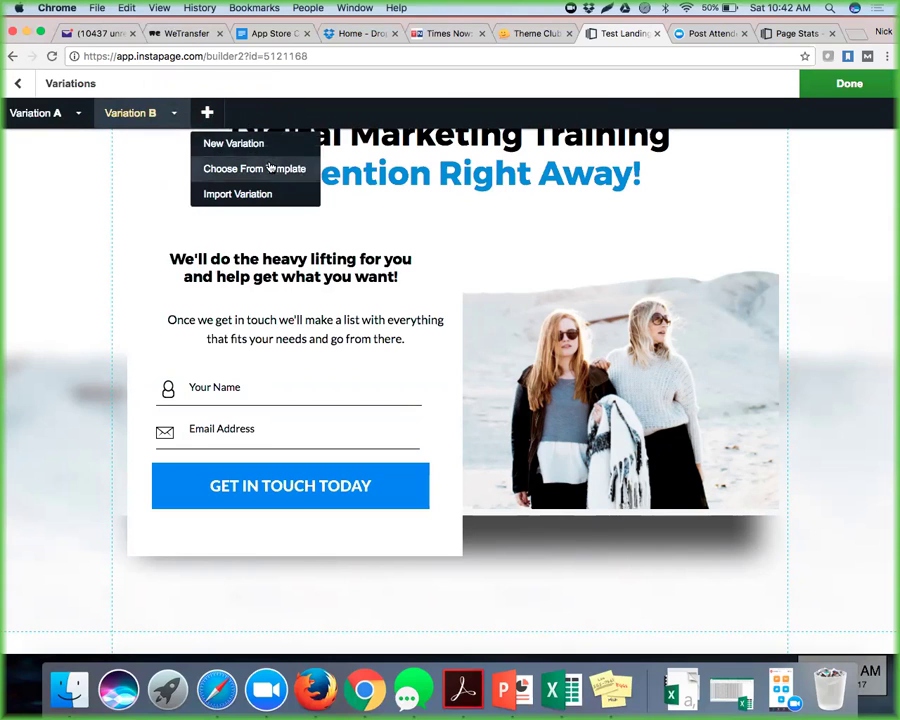
pyautogui.click(59, 191)
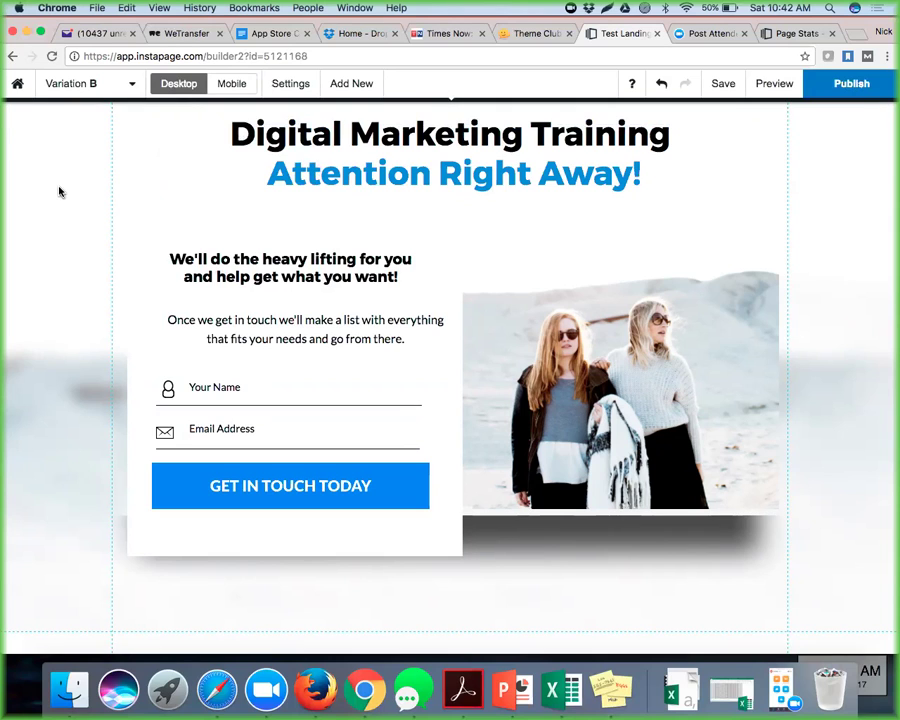
# Step: Look over Variation B and examine its SEO settings, including page title, keywords and meta description
pyautogui.scroll(3, 59, 191)
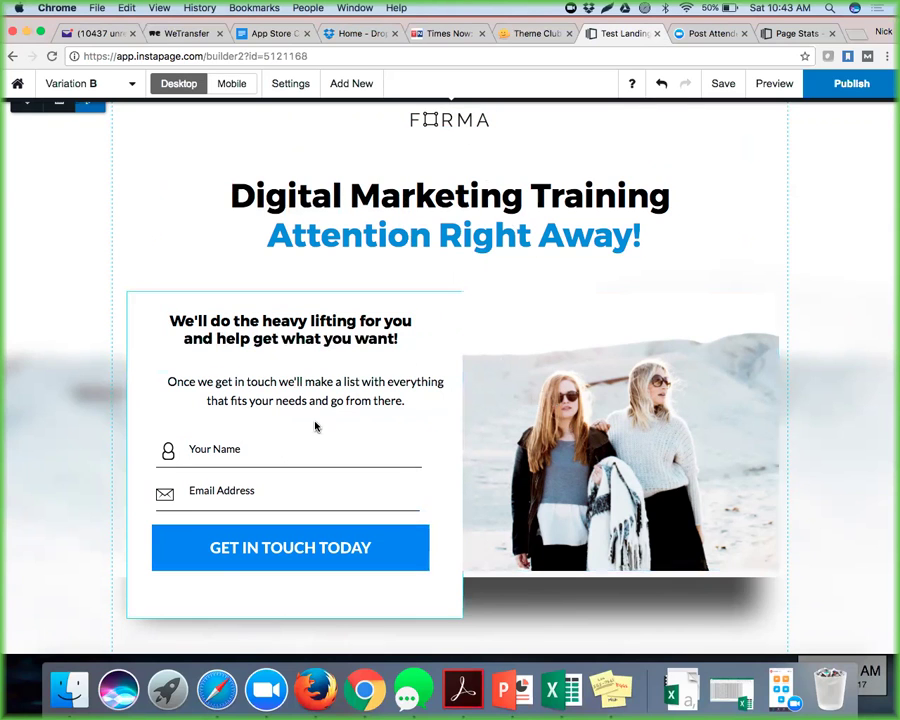
pyautogui.scroll(-5, 77, 458)
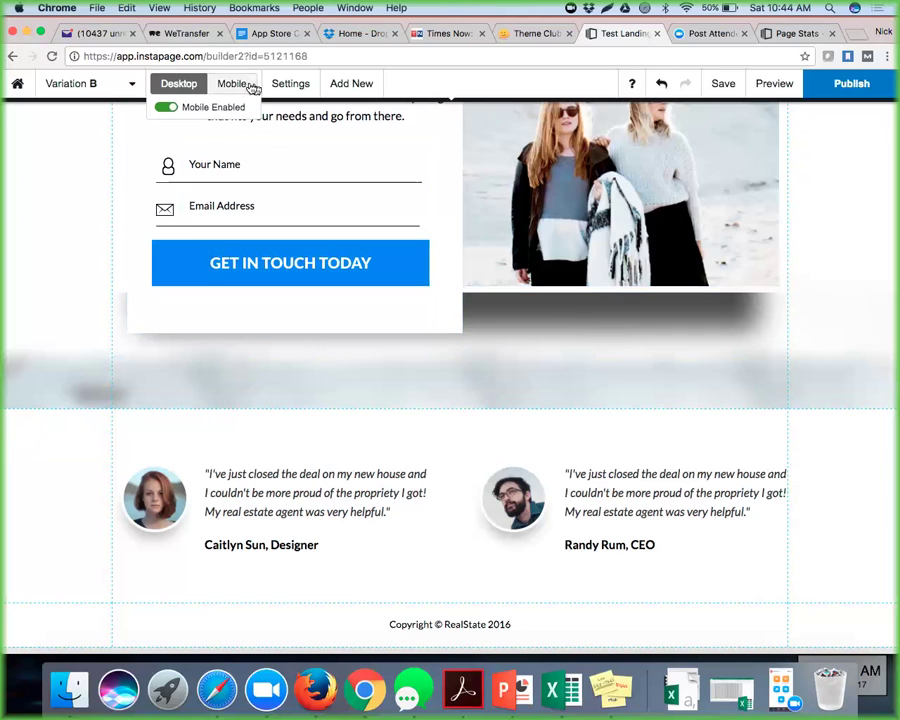
pyautogui.click(290, 86)
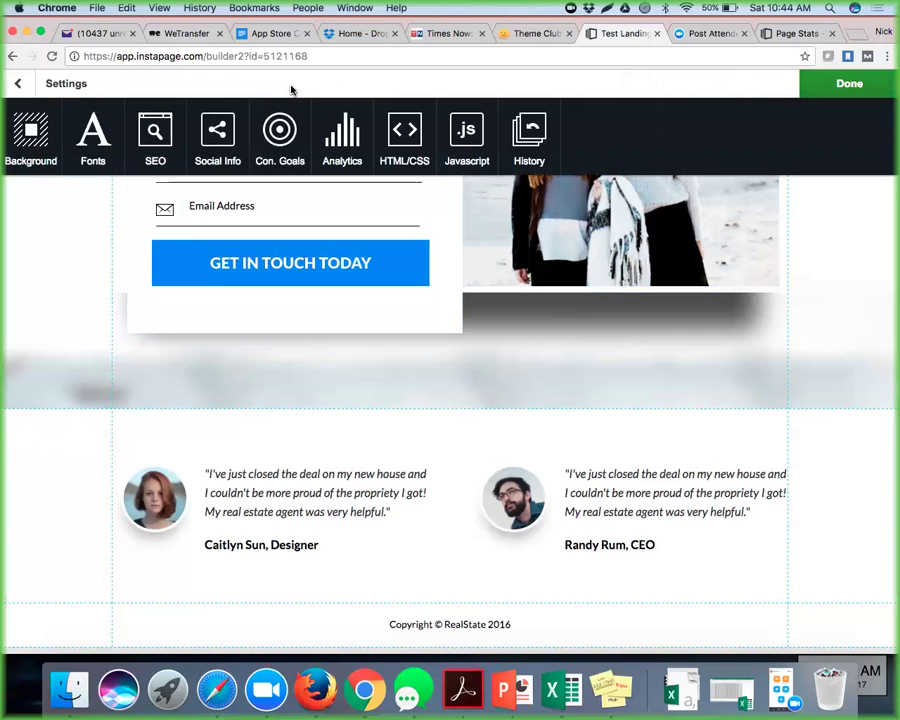
pyautogui.click(155, 135)
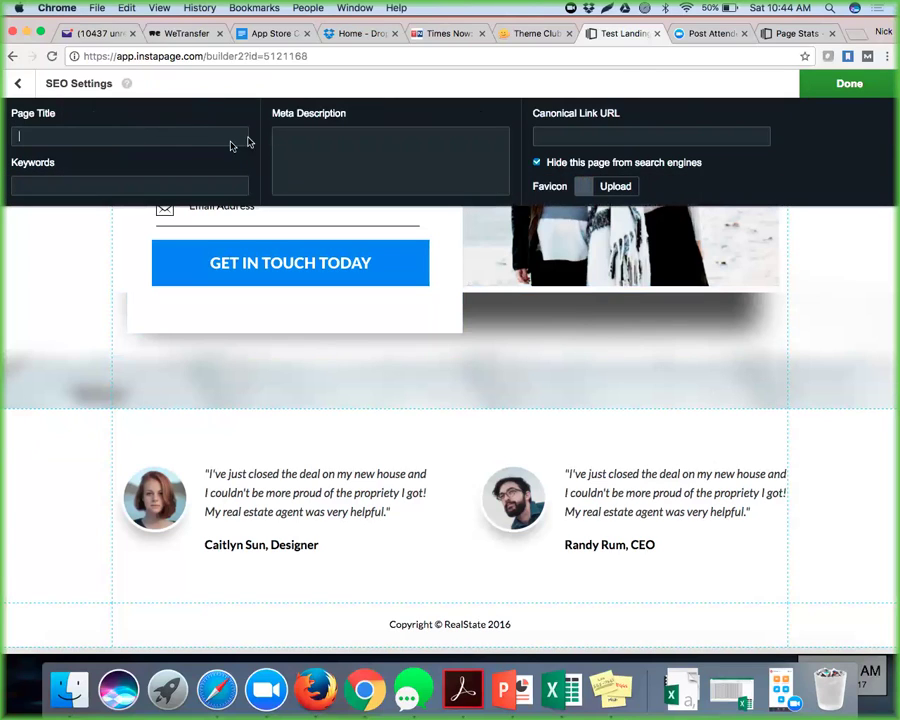
pyautogui.click(128, 140)
pyautogui.click(131, 186)
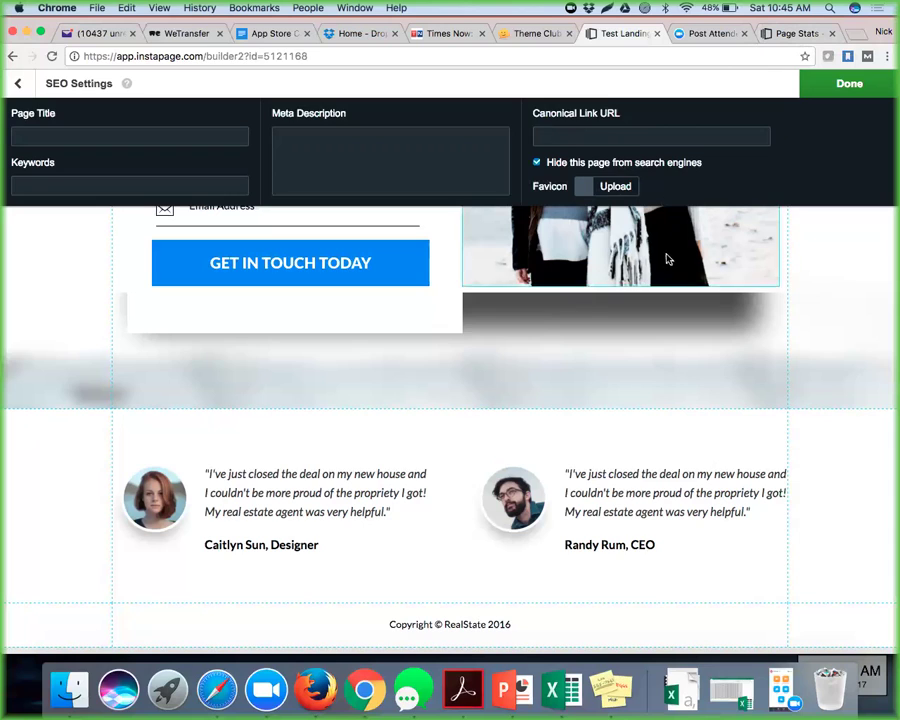
pyautogui.click(18, 85)
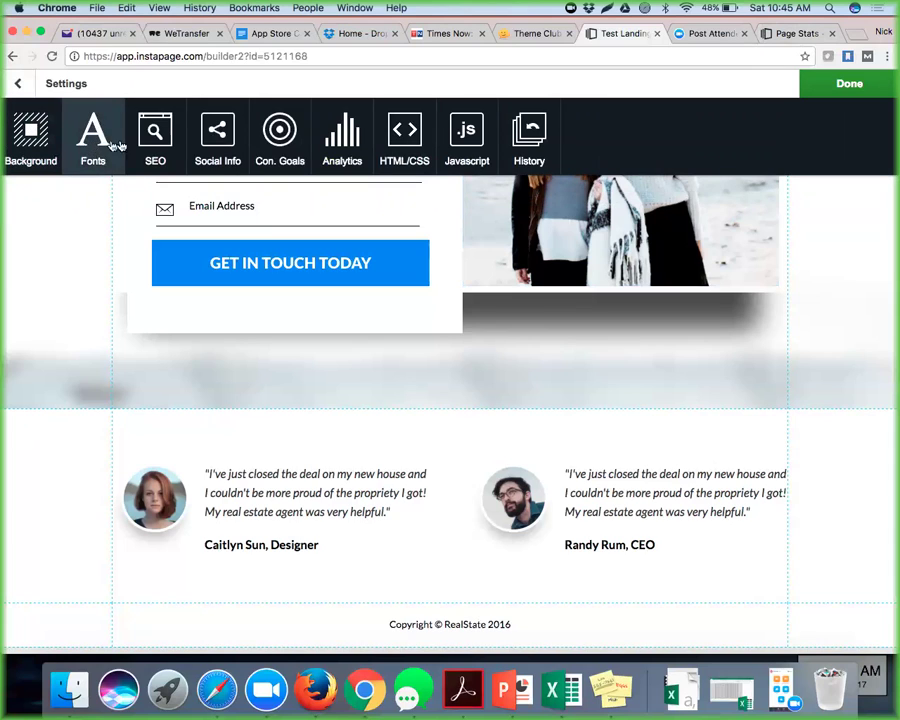
# Step: Examine the page's Social Info settings for the thumbnail image, Facebook, LinkedIn and G+ text, and Twitter status message
pyautogui.click(222, 138)
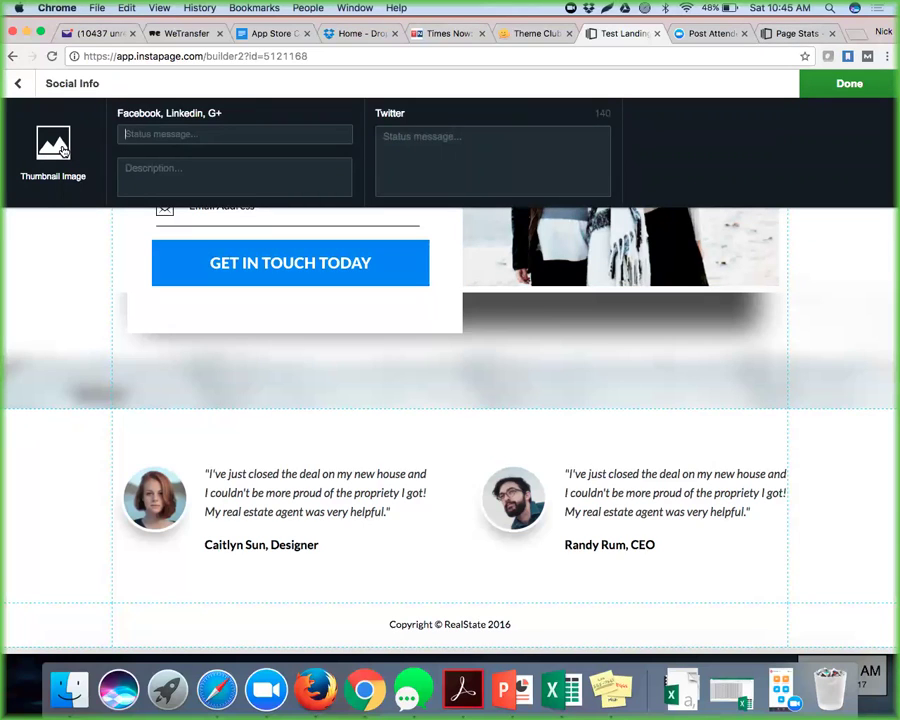
pyautogui.click(19, 87)
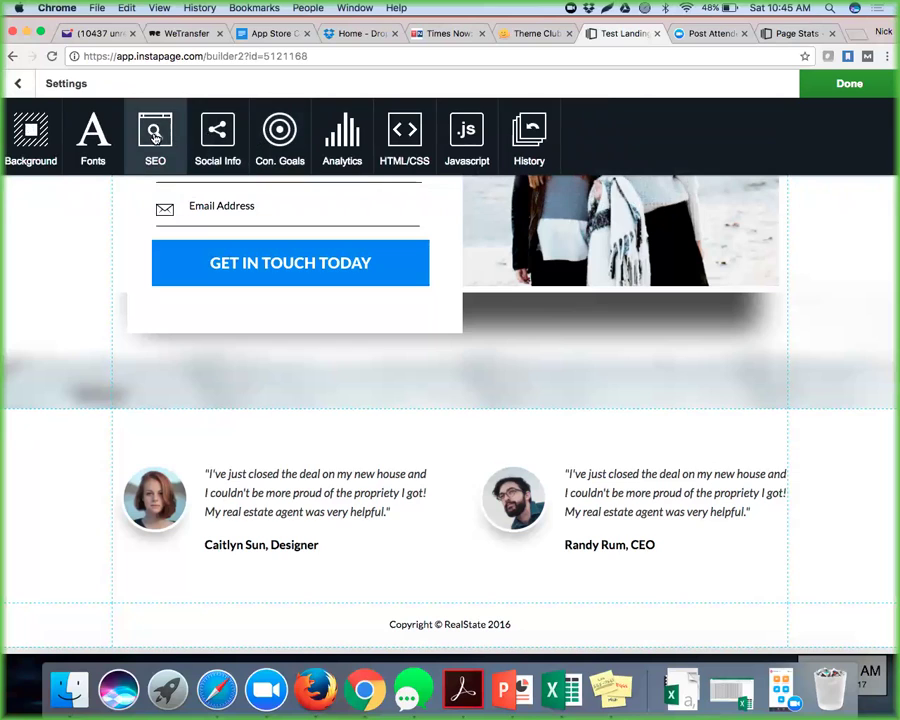
pyautogui.click(155, 138)
pyautogui.click(20, 87)
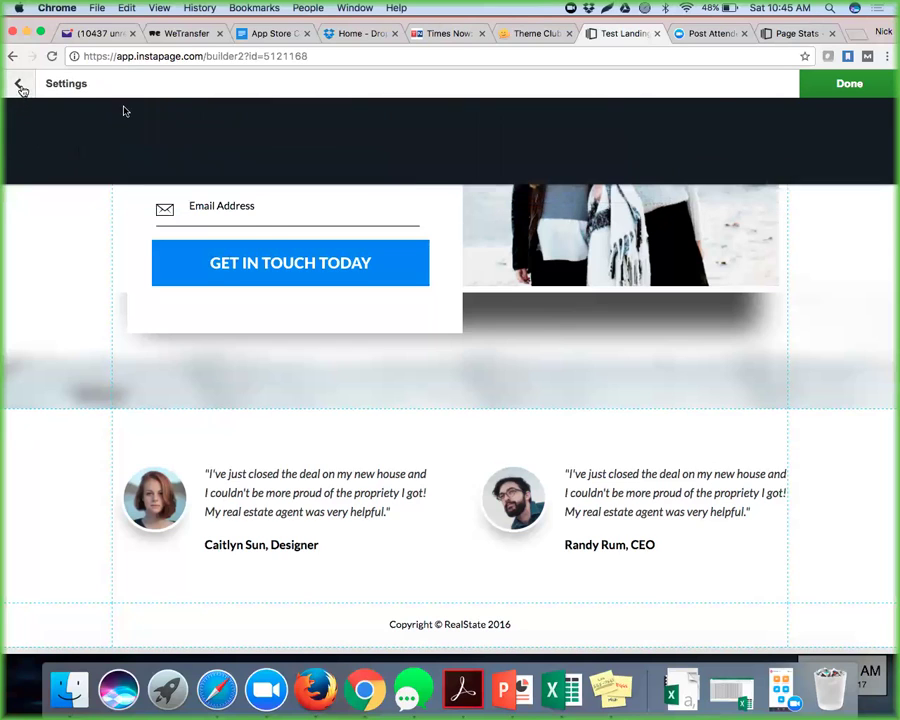
pyautogui.click(220, 133)
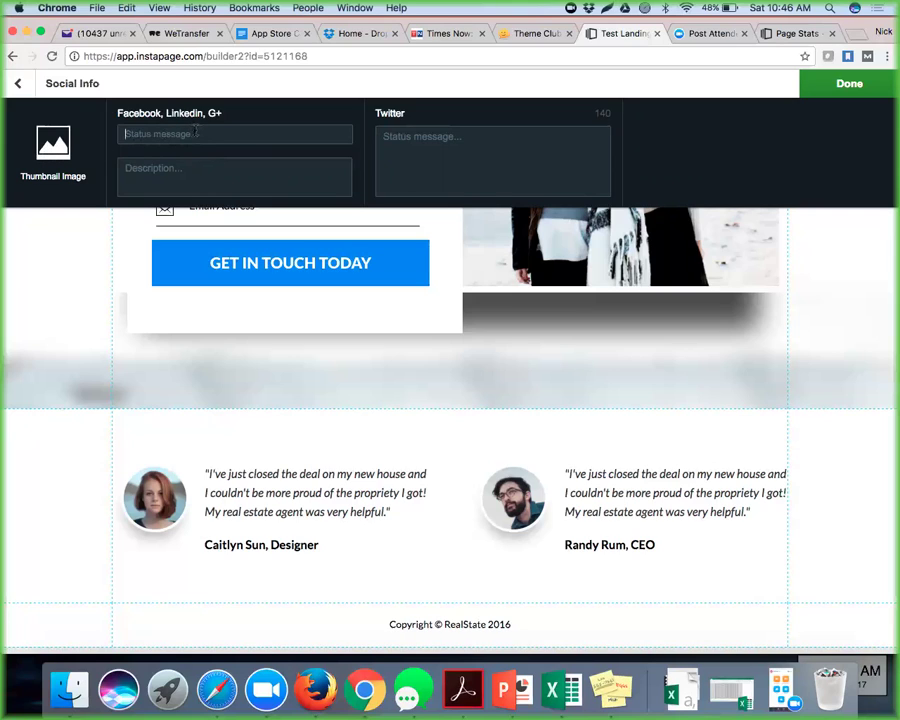
pyautogui.click(398, 141)
pyautogui.click(84, 294)
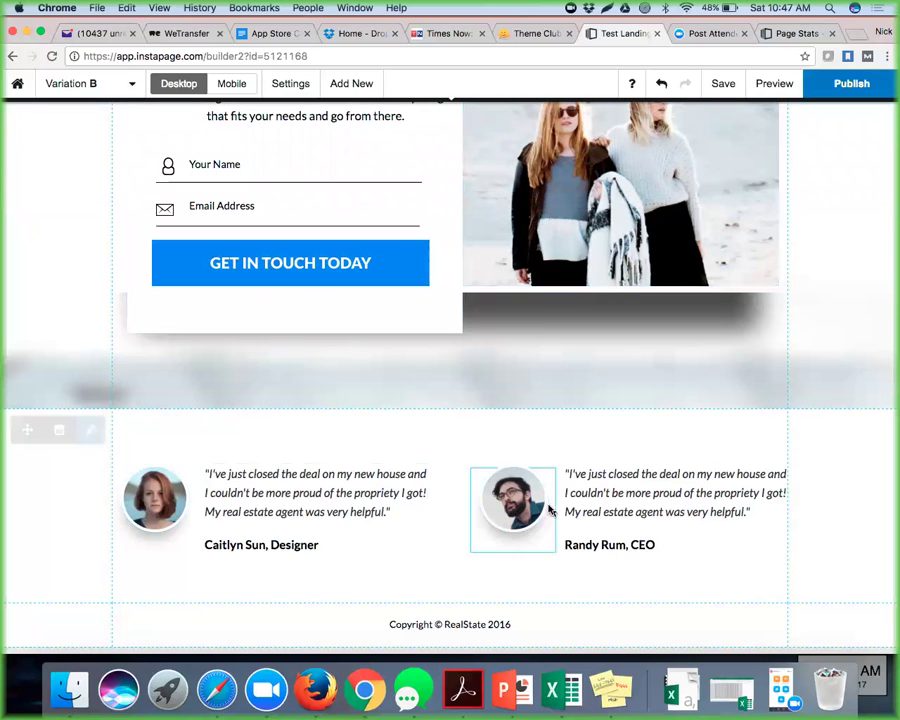
# Step: Enable External Conversion Tracking in Variation B's conversion goals and select its script code
pyautogui.scroll(5, 607, 373)
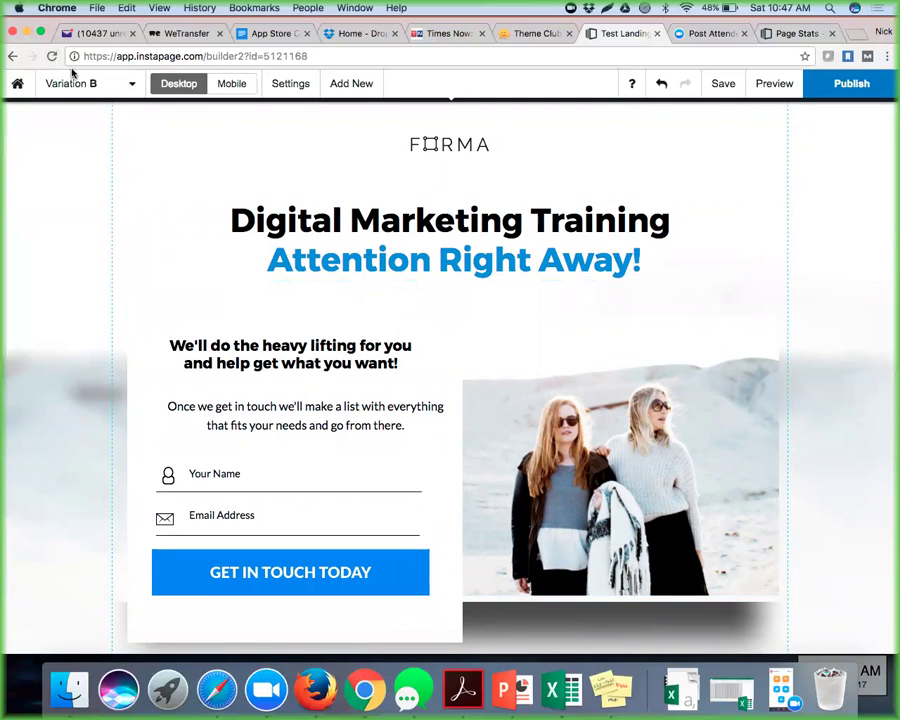
pyautogui.click(293, 85)
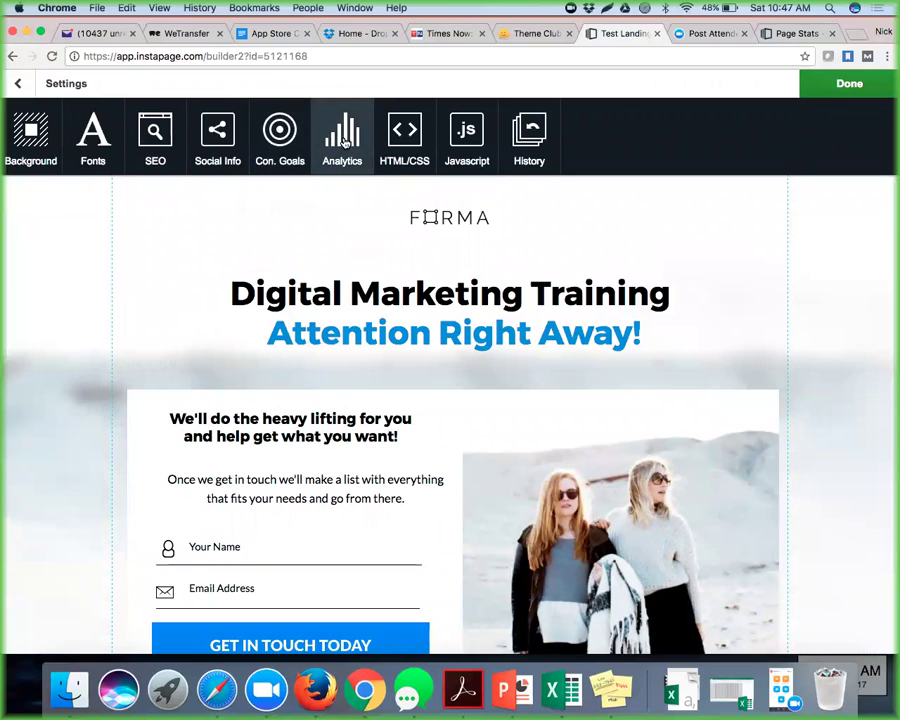
pyautogui.click(281, 138)
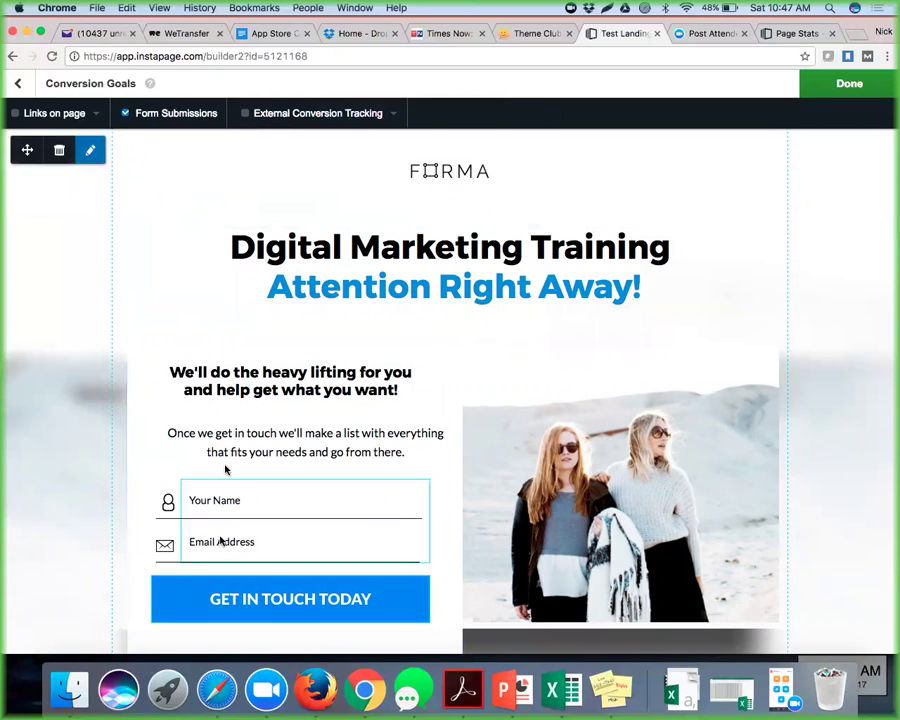
pyautogui.click(246, 114)
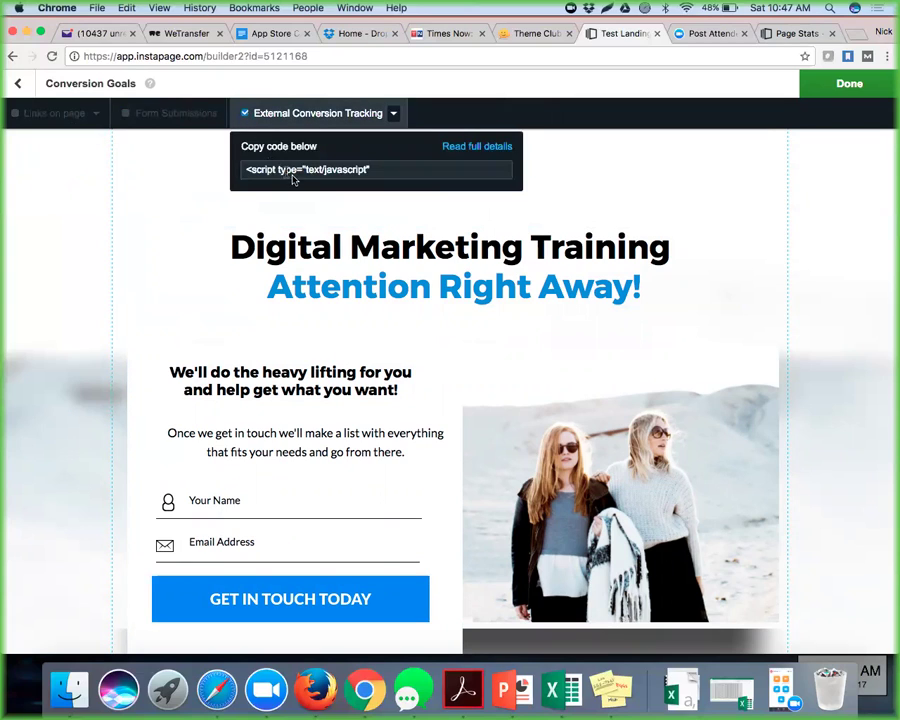
pyautogui.click(392, 171)
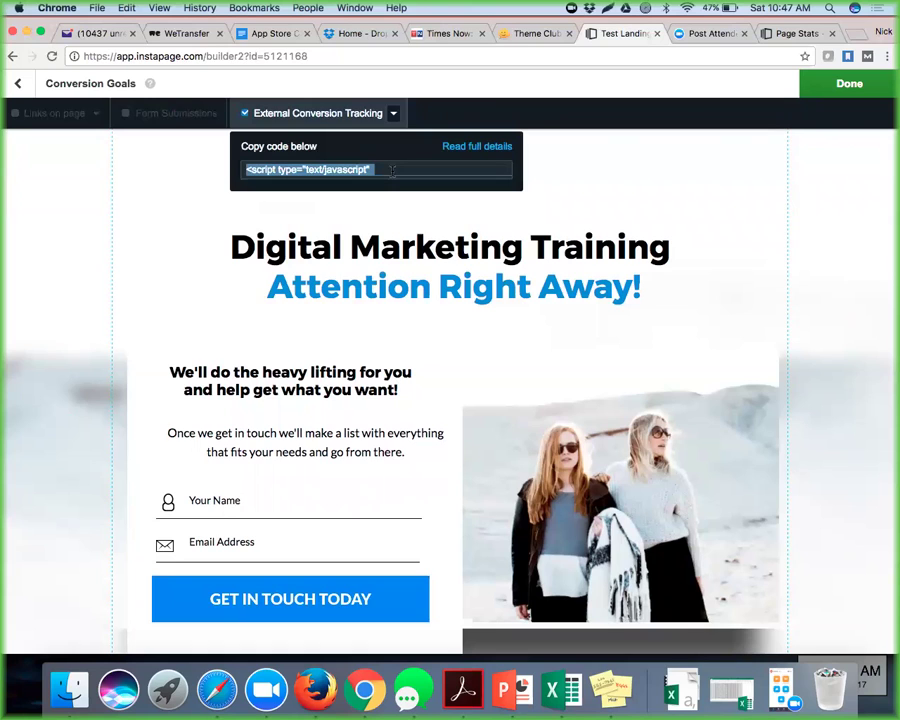
pyautogui.click(159, 221)
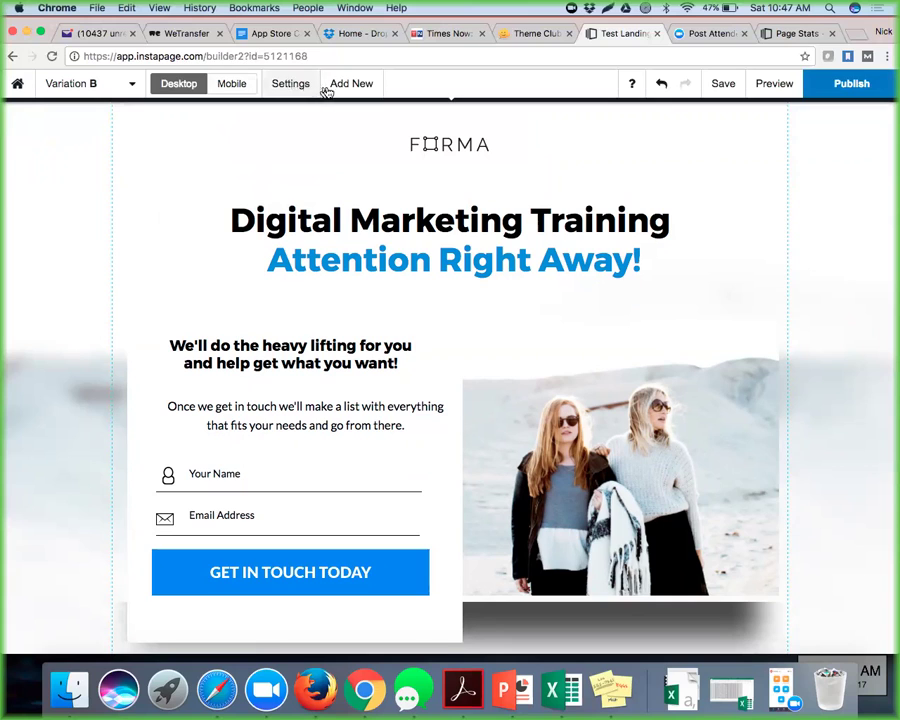
pyautogui.click(287, 91)
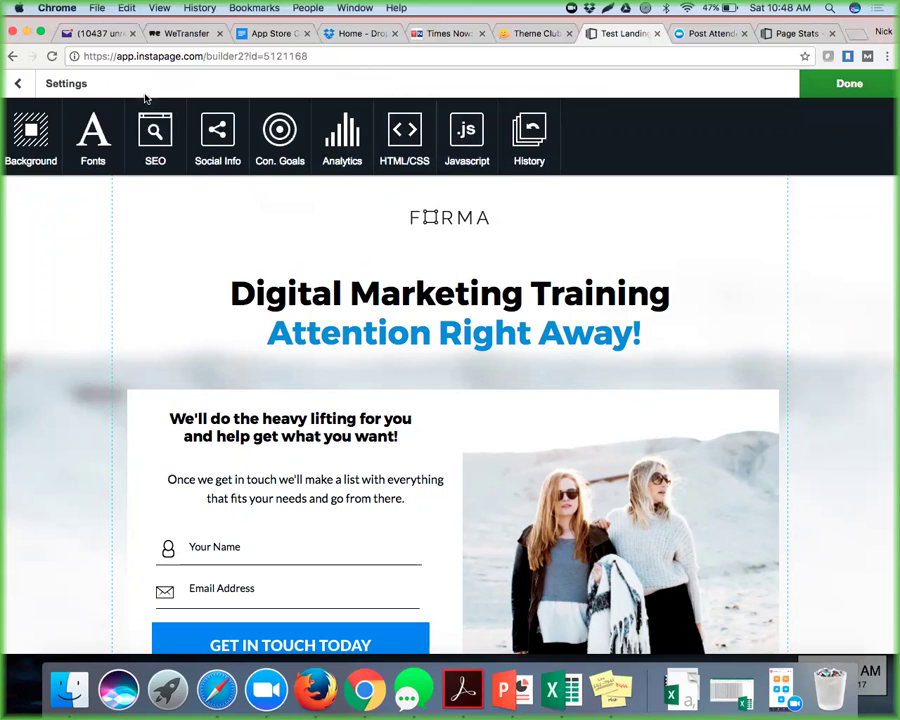
pyautogui.click(19, 87)
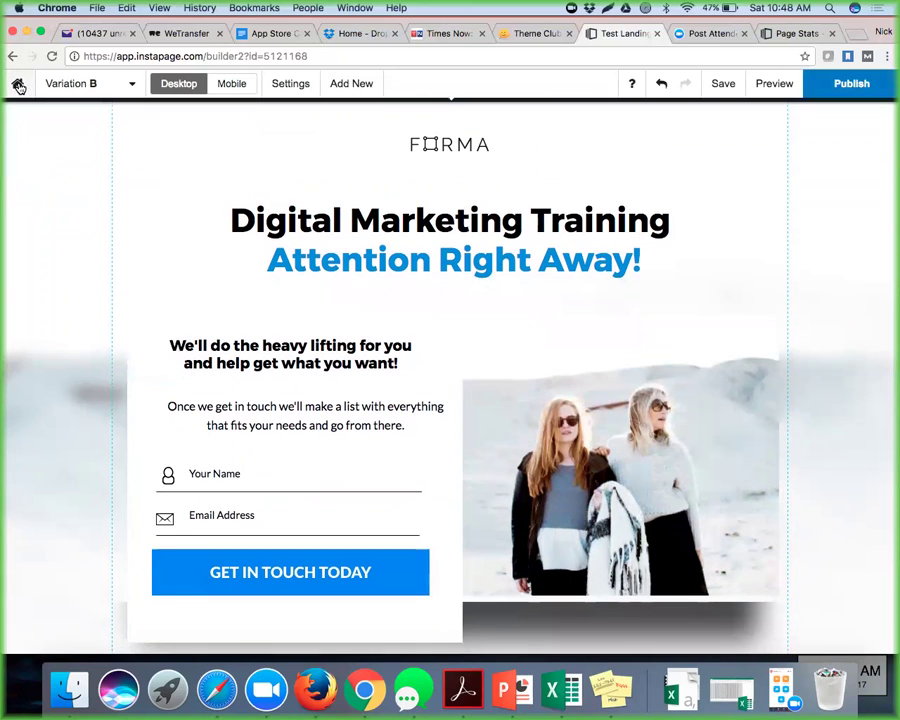
pyautogui.click(286, 92)
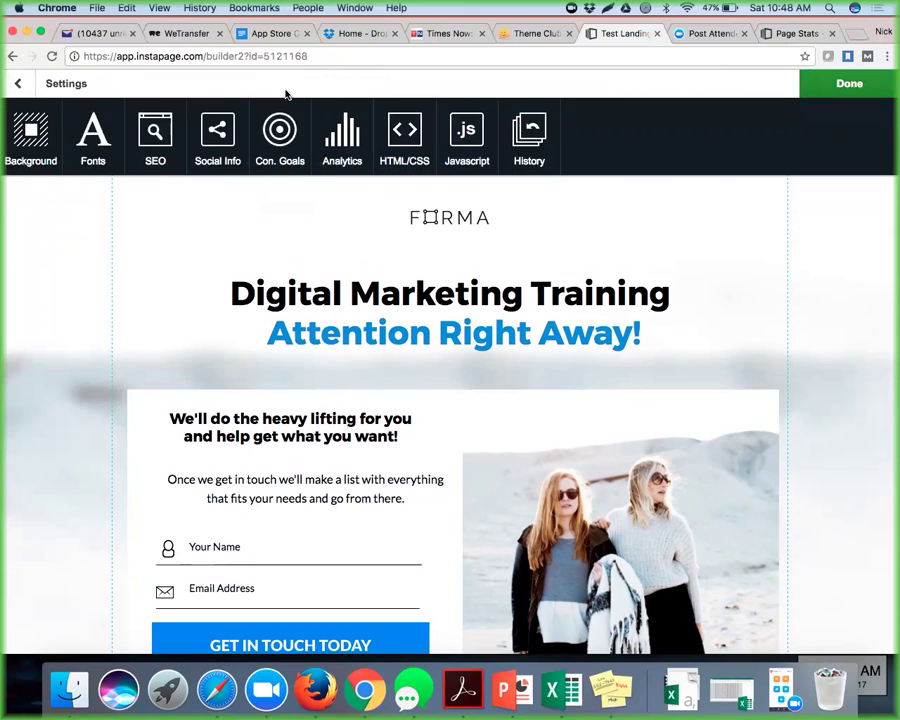
pyautogui.click(18, 86)
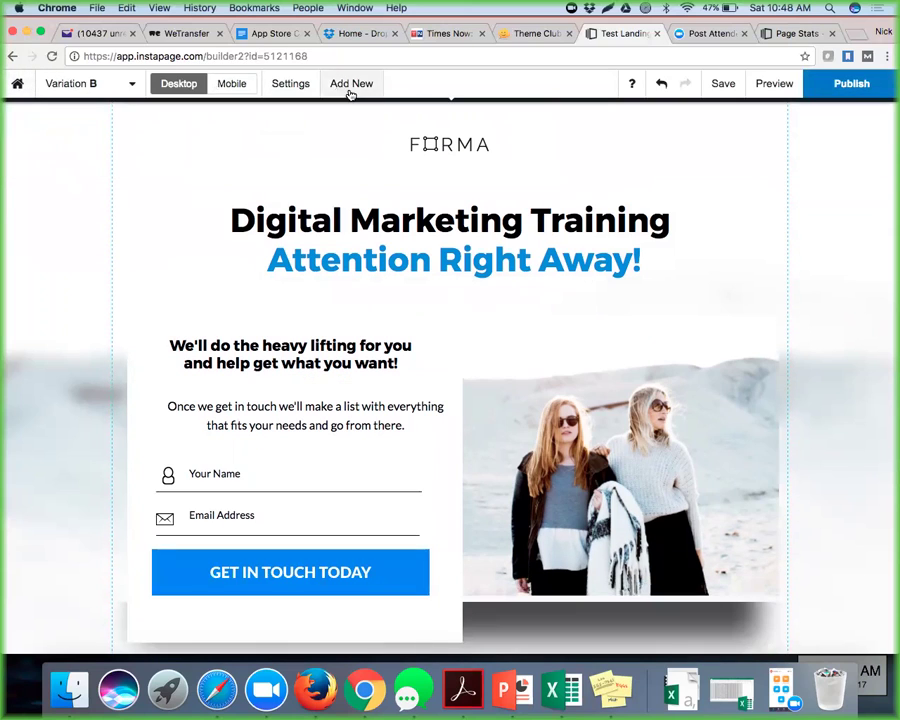
# Step: Add a social sharing element to the page and place it to the left of the FORMA logo
pyautogui.click(351, 88)
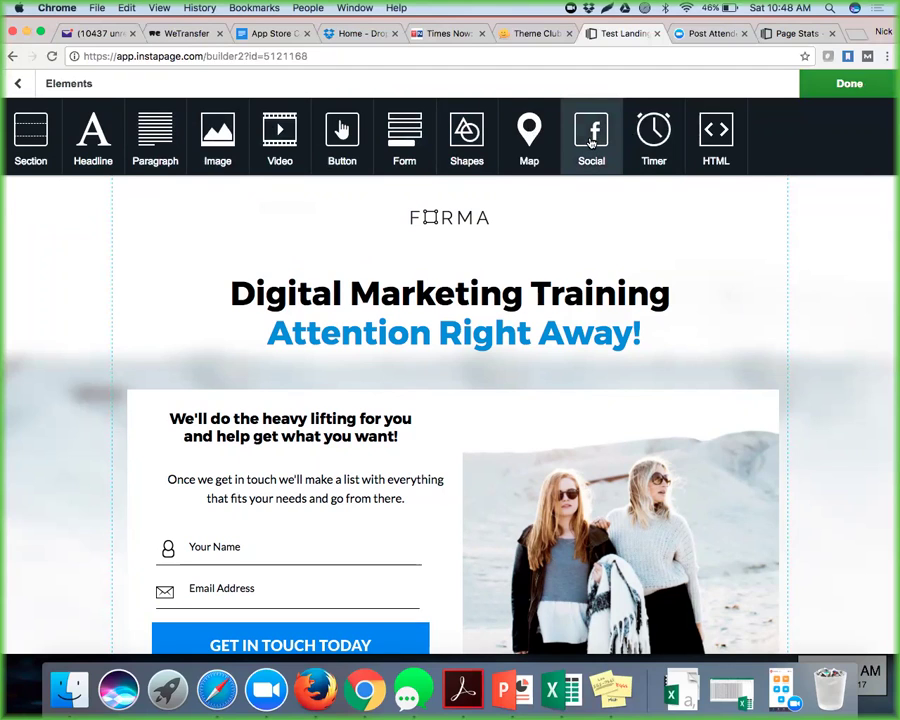
pyautogui.click(590, 140)
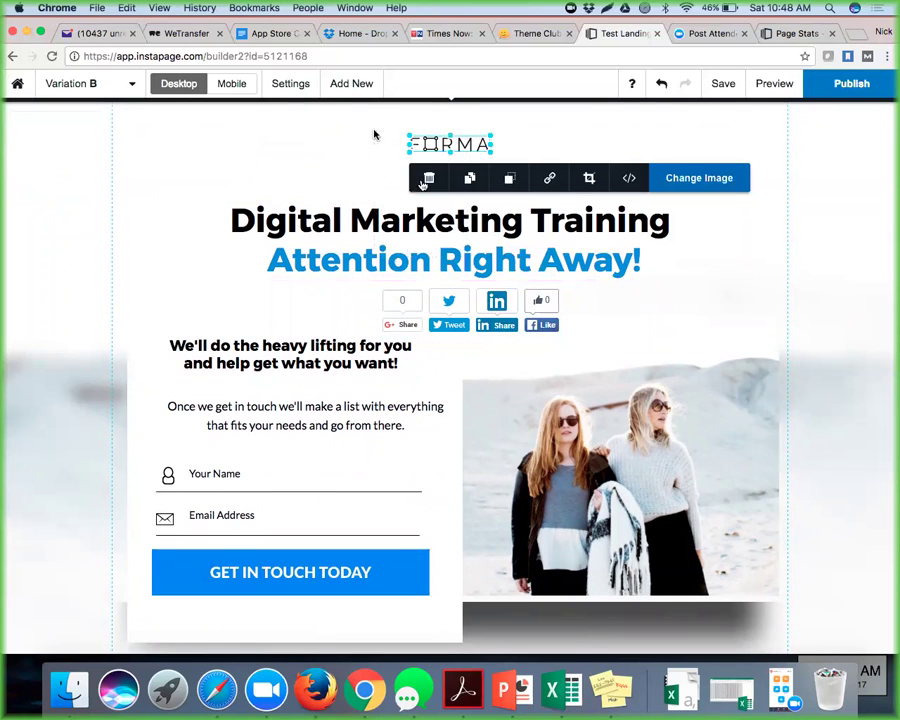
pyautogui.moveTo(471, 318); pyautogui.dragTo(260, 145)
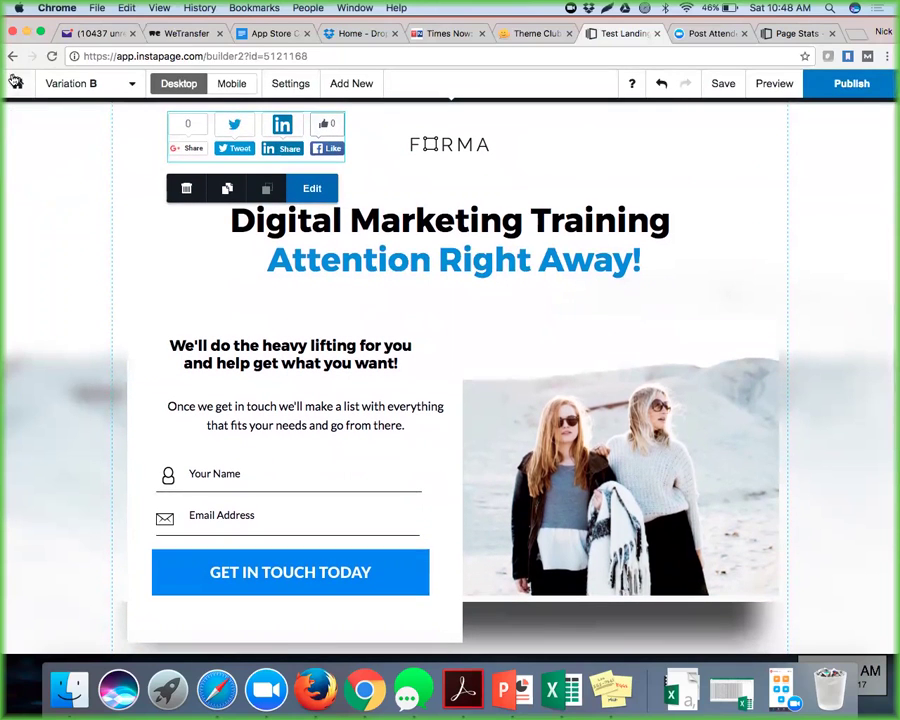
# Step: Add a countdown timer, reduced in size and placed to the right of the FORMA logo, and save the page
pyautogui.click(350, 84)
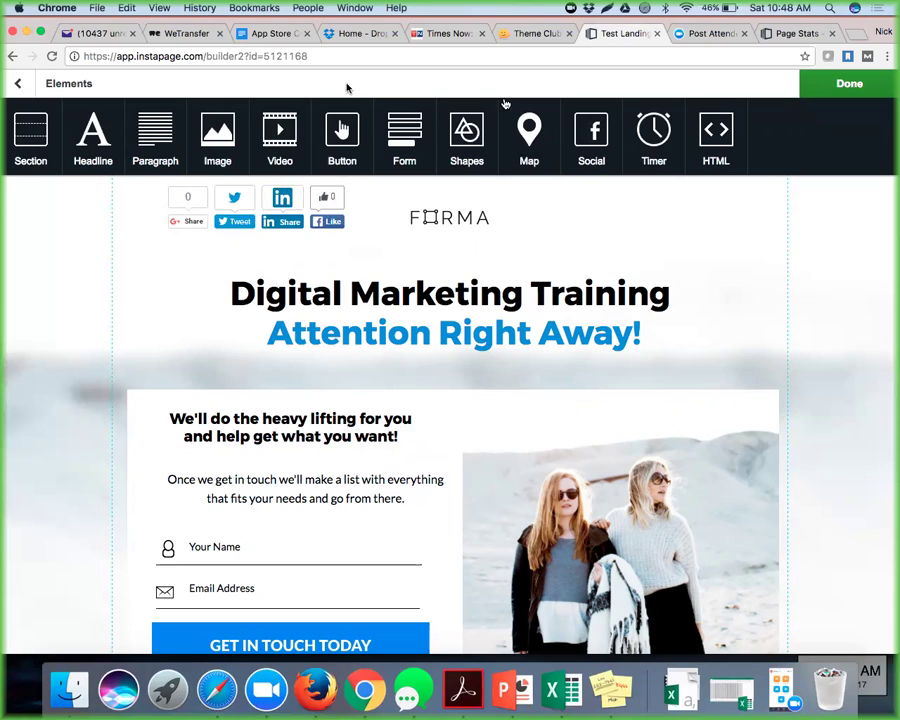
pyautogui.click(653, 138)
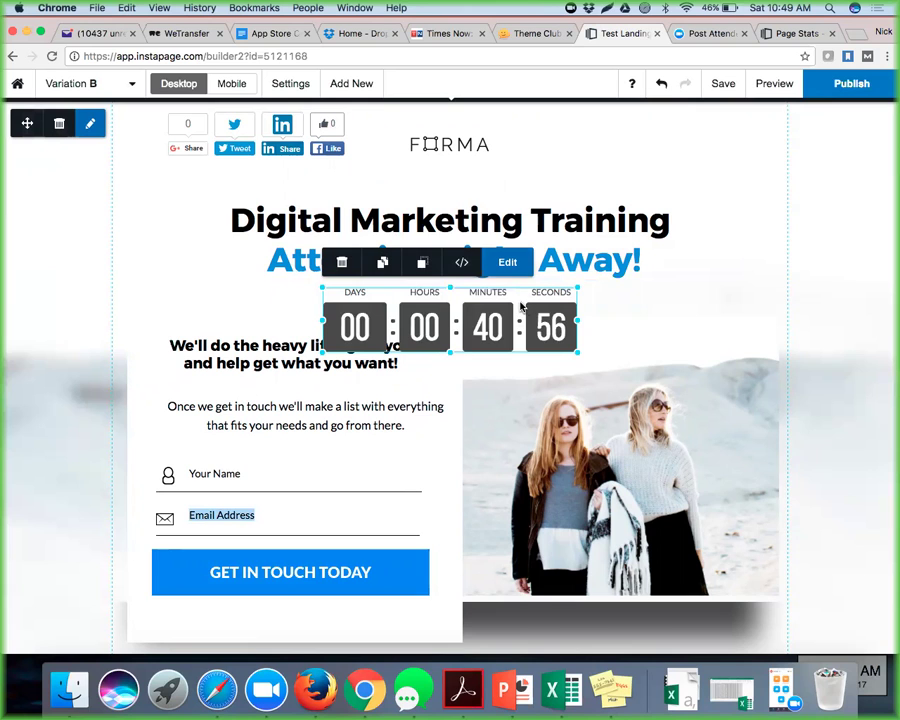
pyautogui.moveTo(521, 306); pyautogui.dragTo(680, 117)
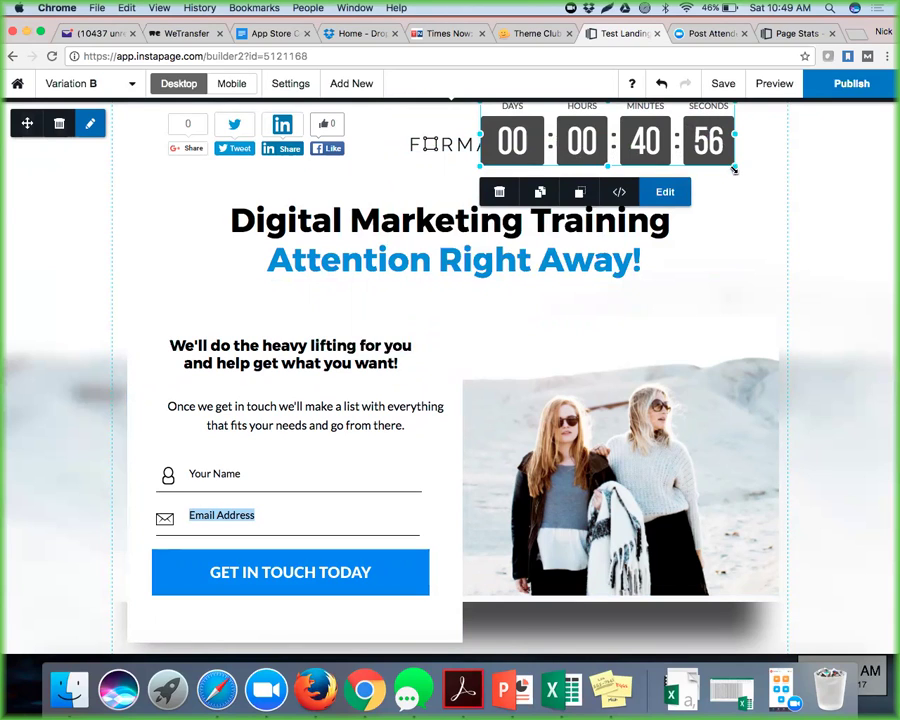
pyautogui.moveTo(732, 168); pyautogui.dragTo(679, 152)
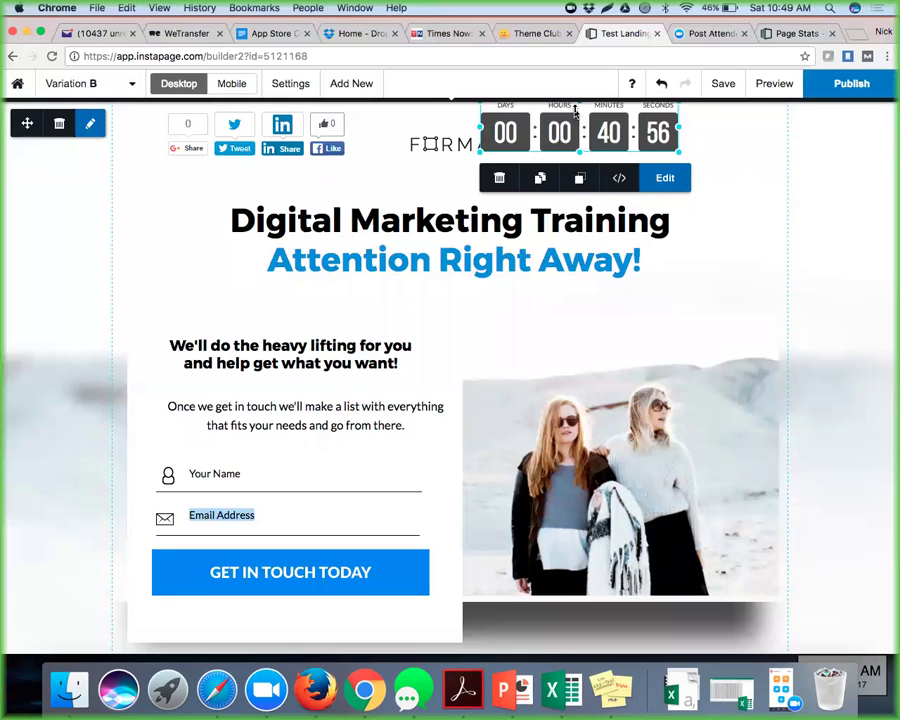
pyautogui.moveTo(580, 112); pyautogui.dragTo(670, 112)
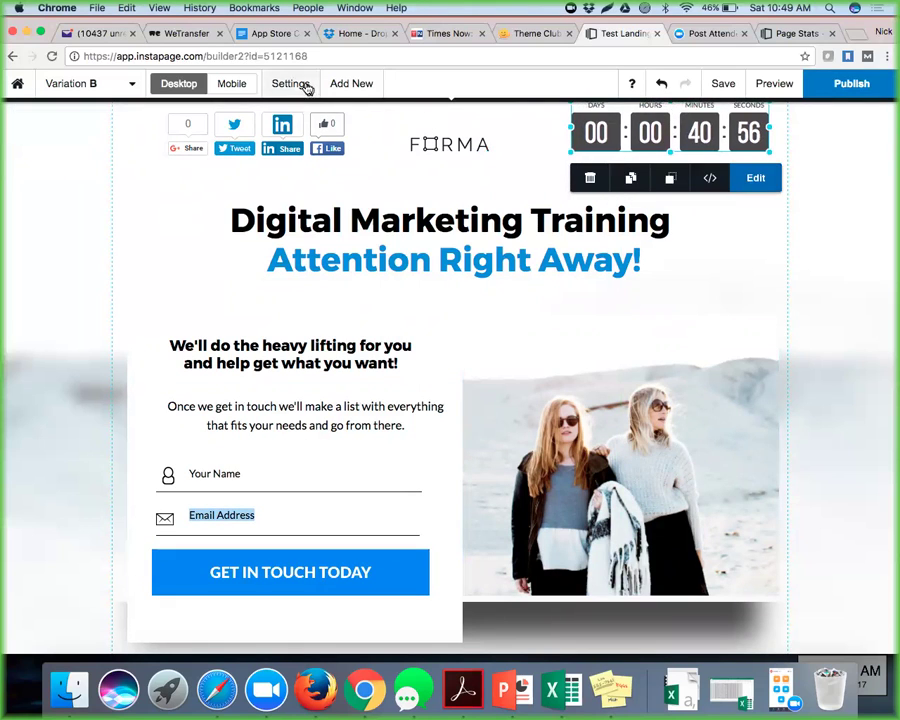
pyautogui.click(723, 84)
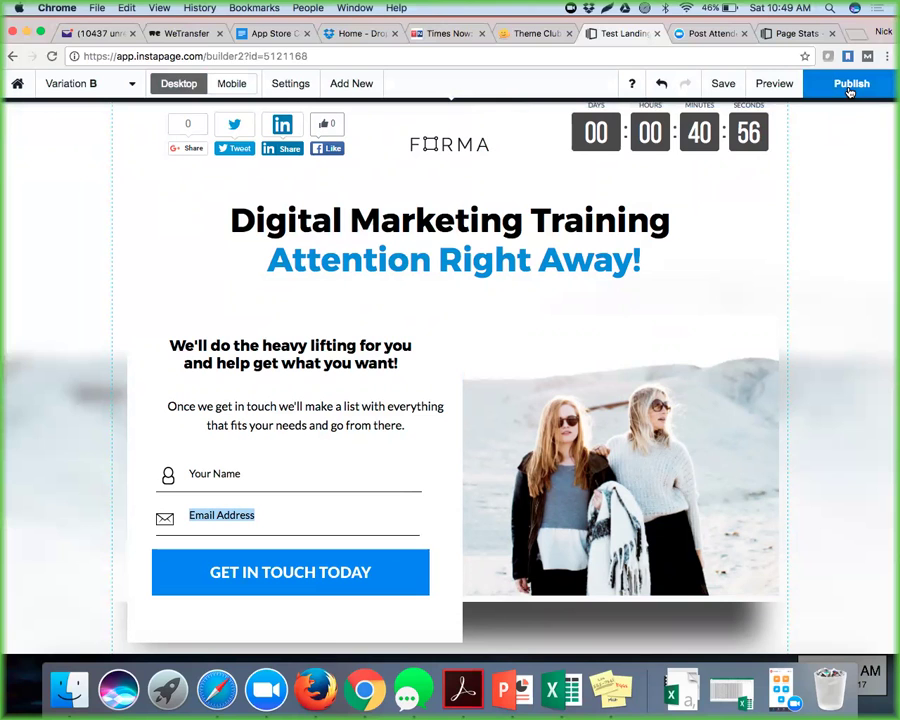
# Step: Start publishing the landing page, continue despite the unfinished mobile version, and choose WordPress as the publishing destination
pyautogui.click(848, 87)
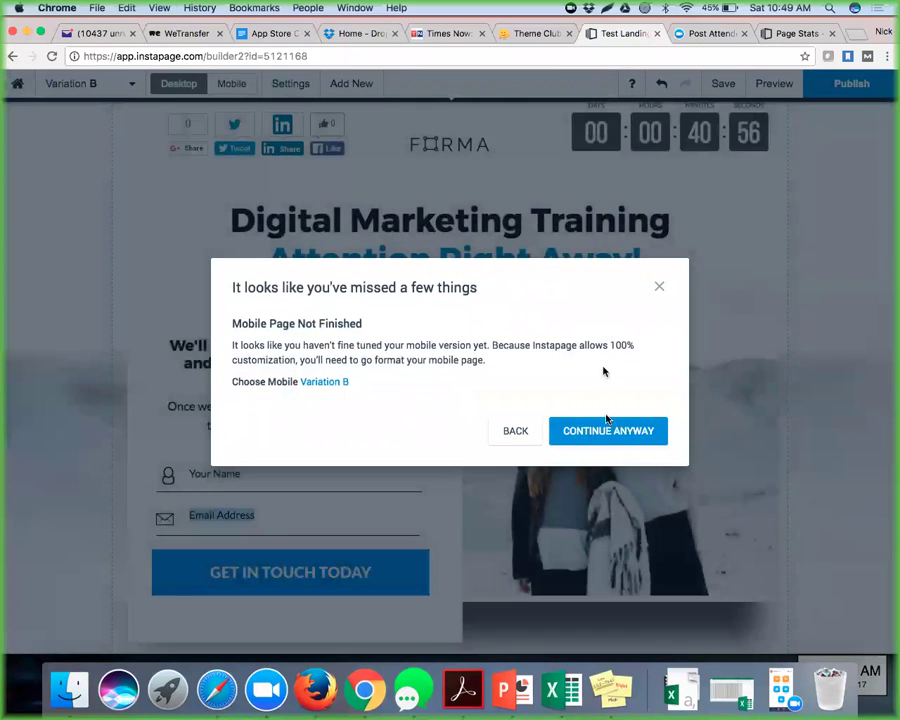
pyautogui.click(609, 432)
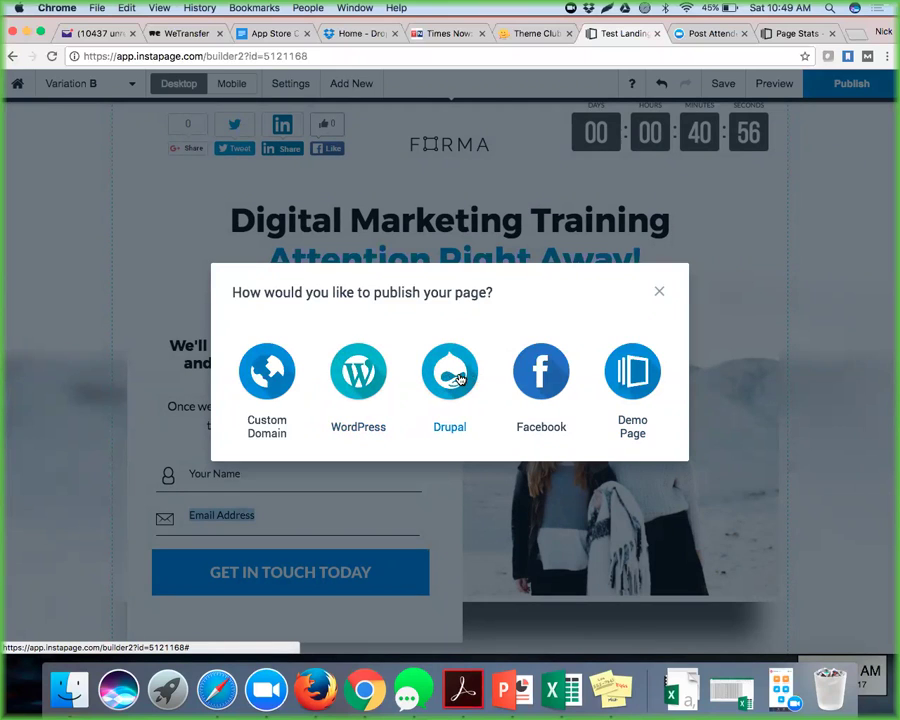
pyautogui.click(362, 377)
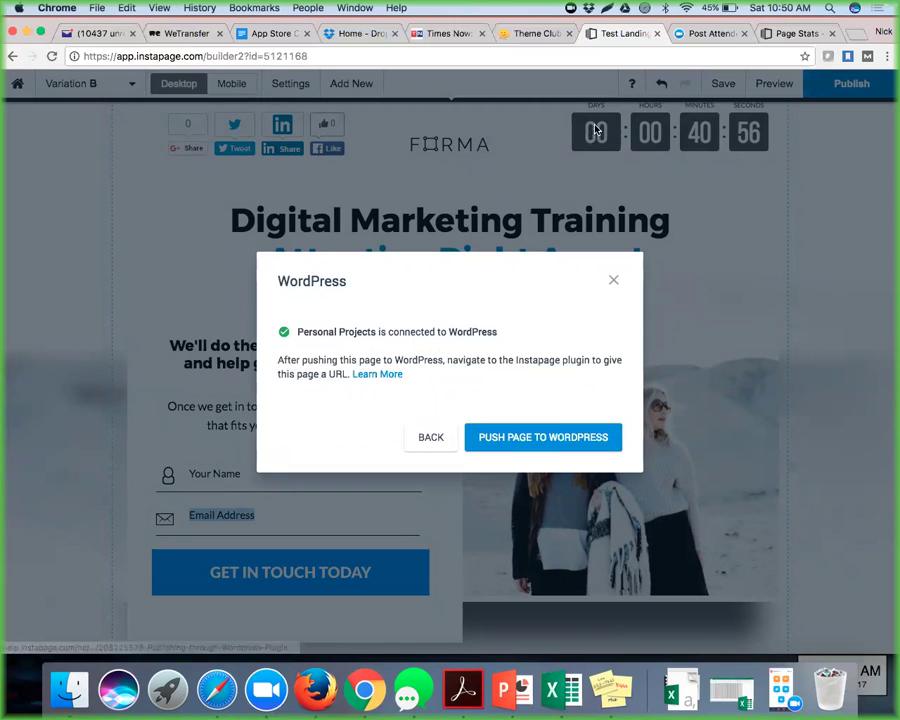
# Step: Open yocreations.ca/wp-admin in a new browser tab and log in to WordPress with the prefilled credentials
pyautogui.click(855, 36)
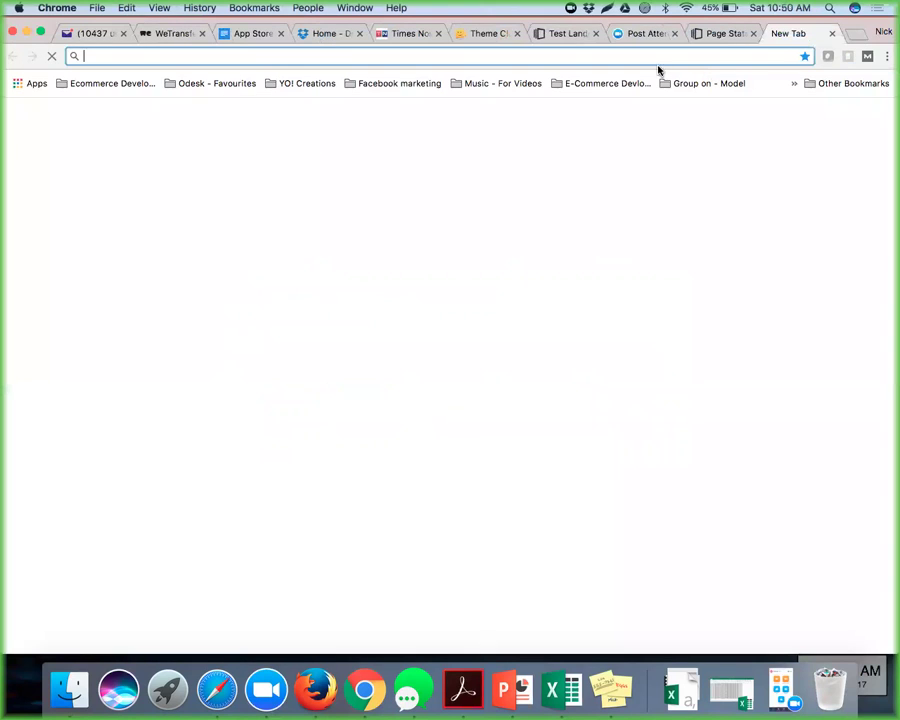
pyautogui.write('yo')
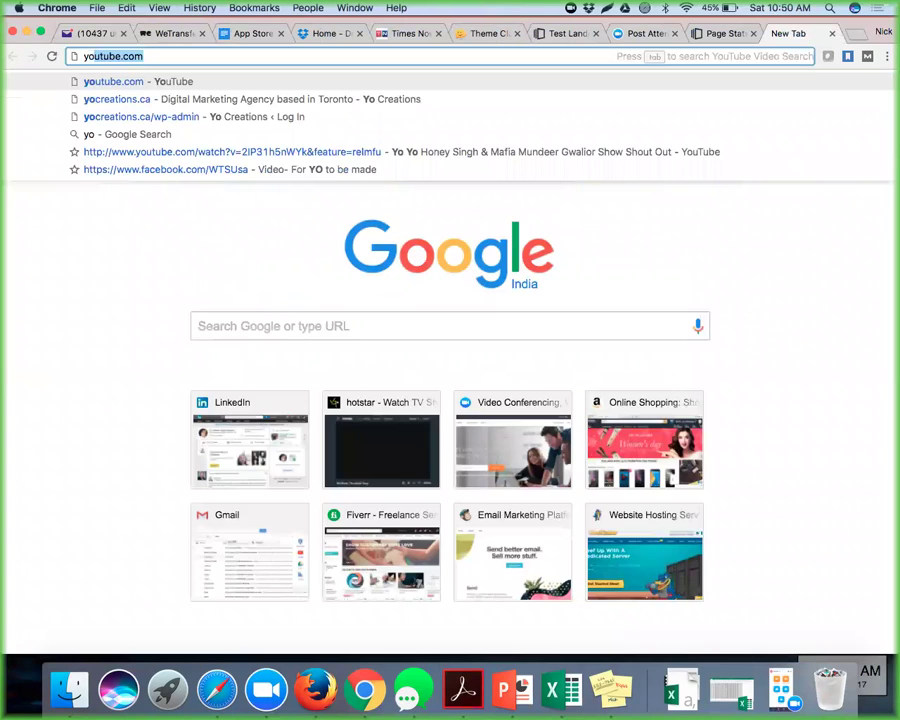
pyautogui.write('creatio')
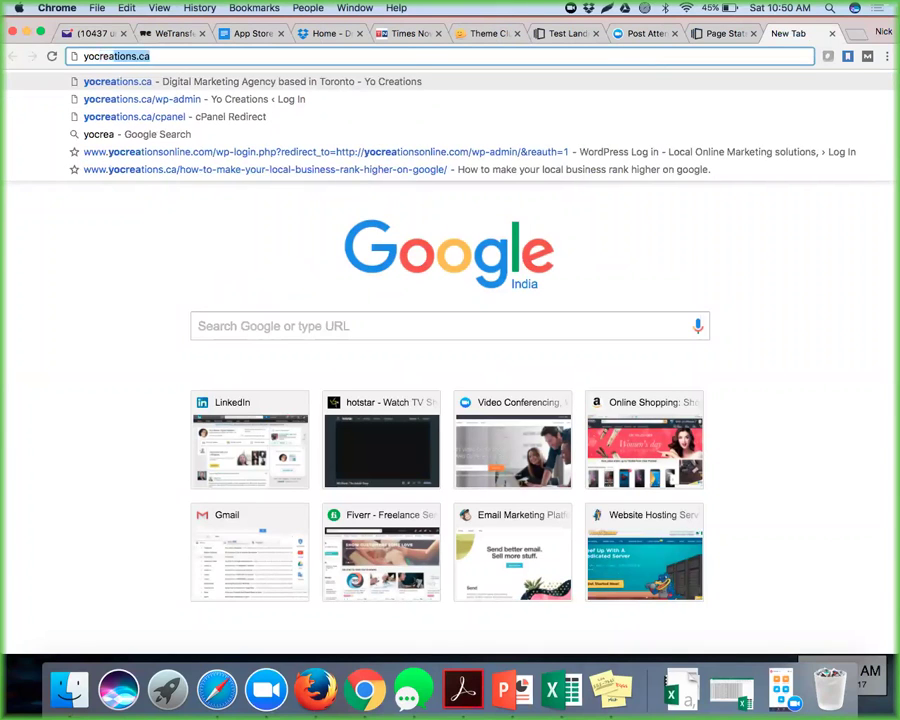
pyautogui.write('n')
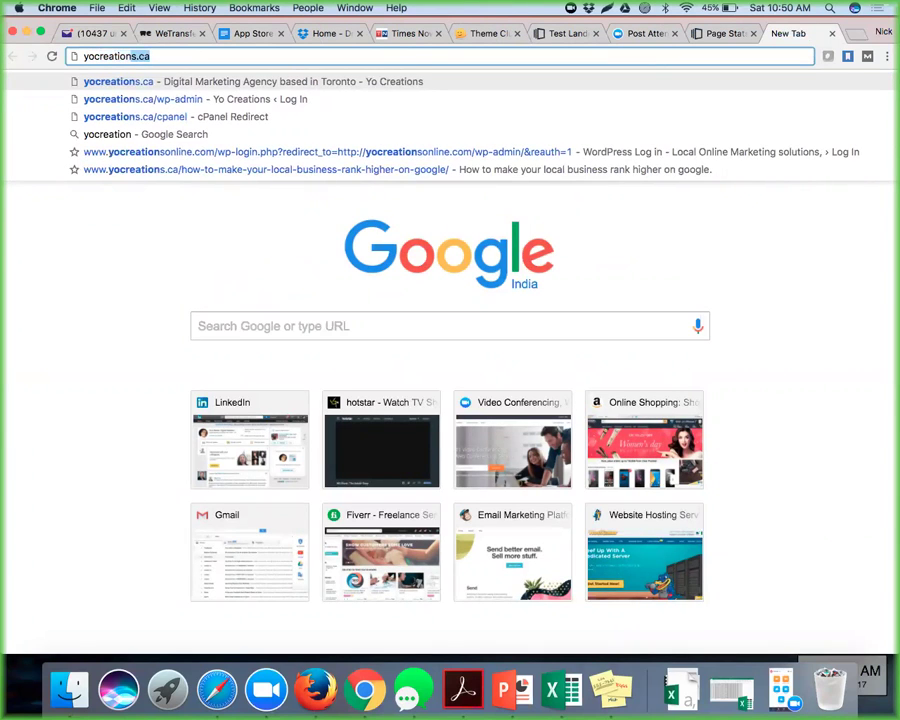
pyautogui.press('Down')
pyautogui.press('Down')
pyautogui.press('Down')
pyautogui.press('Up')
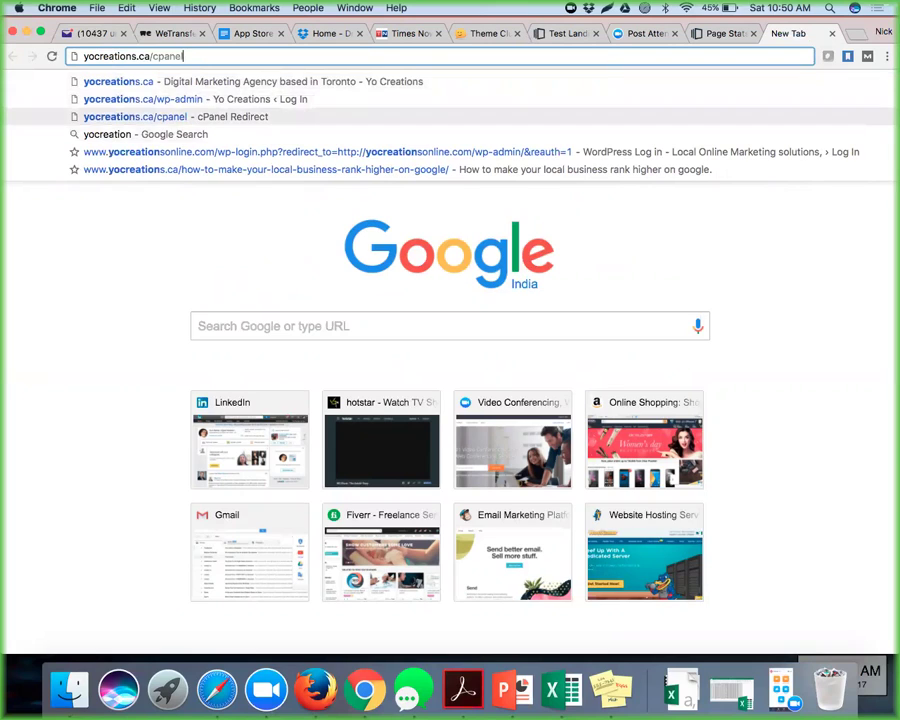
pyautogui.press('Up')
pyautogui.press('Return')
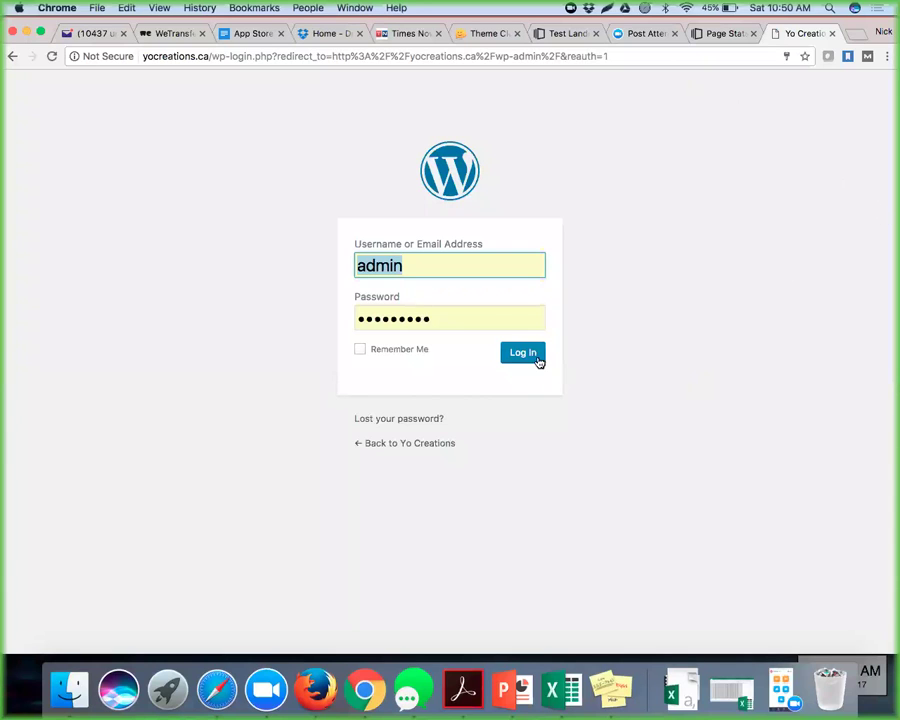
pyautogui.click(537, 357)
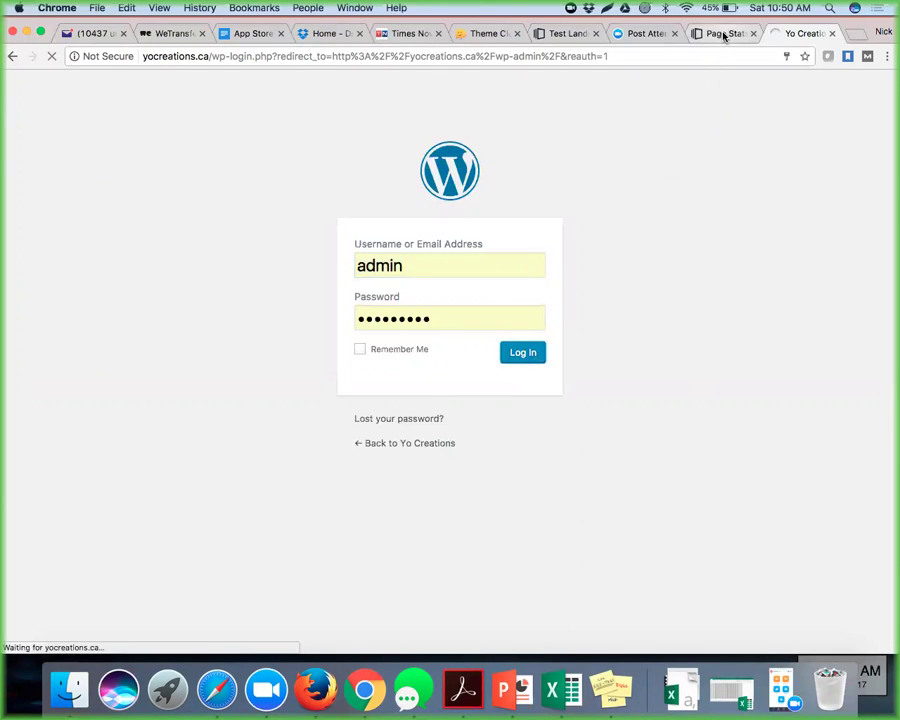
# Step: Check the page stats while the login loads, return to the WordPress dashboard, and open the Instapage plugin page
pyautogui.click(724, 36)
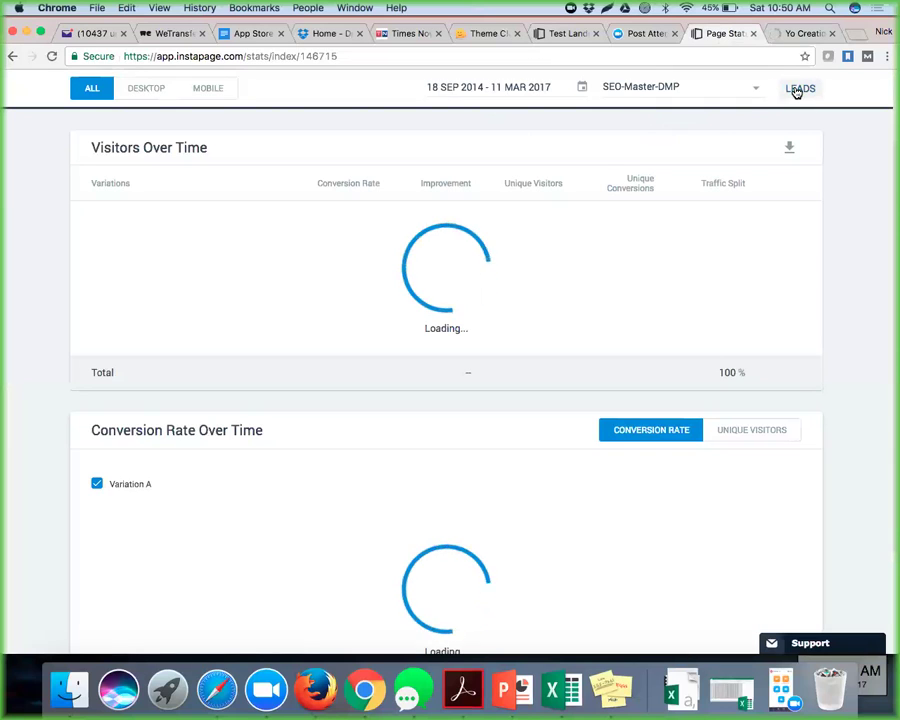
pyautogui.click(784, 36)
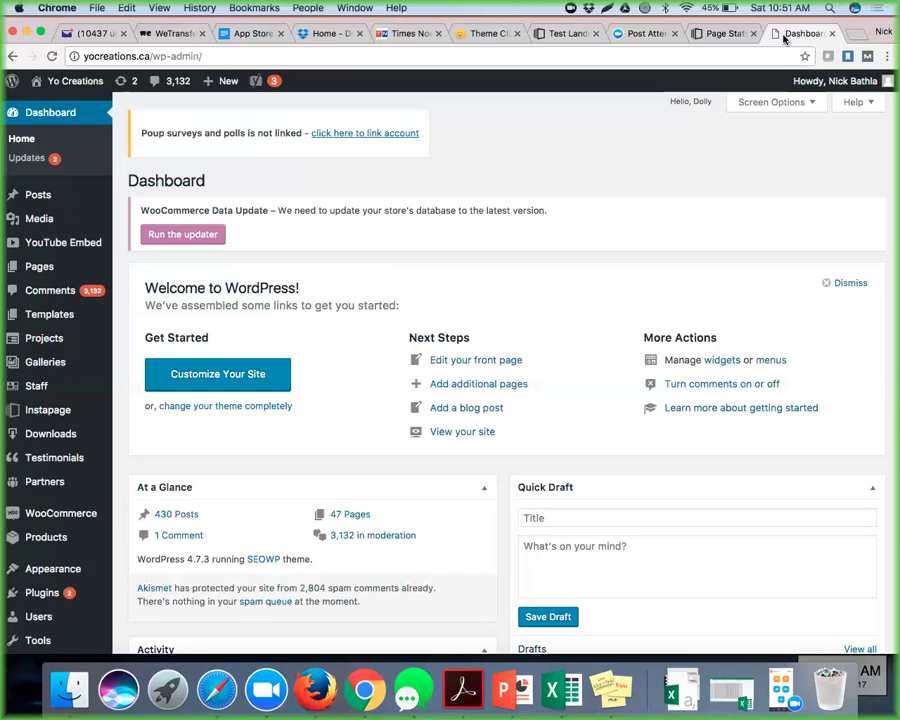
pyautogui.click(47, 411)
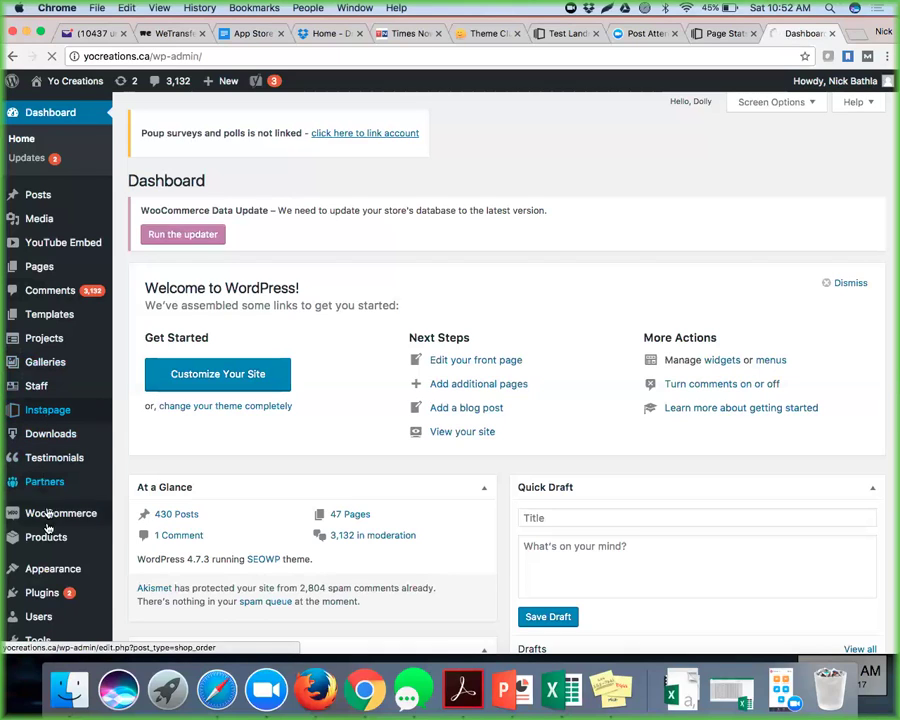
pyautogui.moveTo(30, 596)
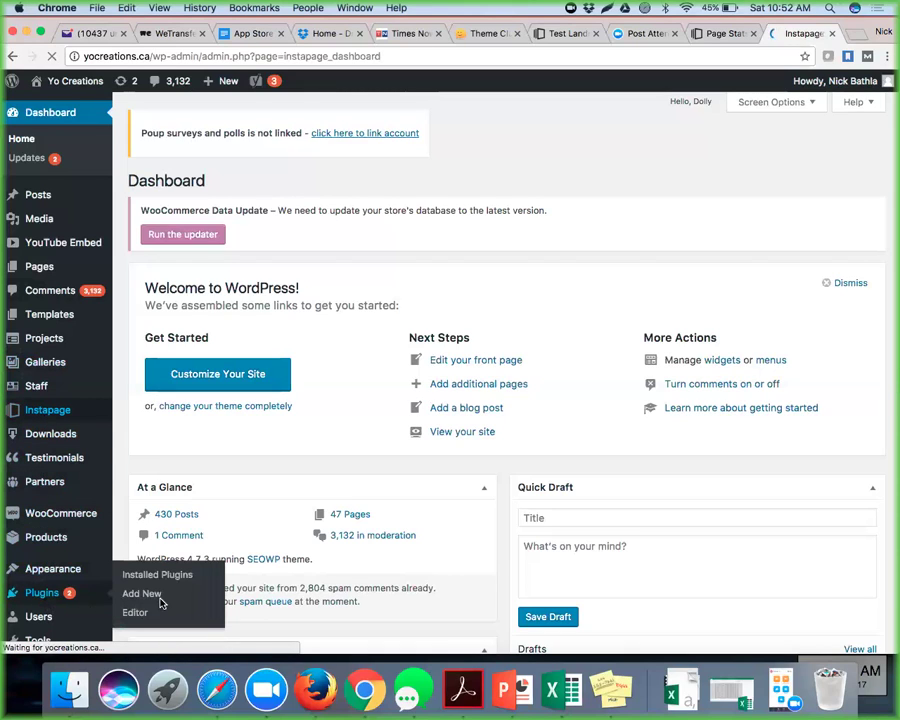